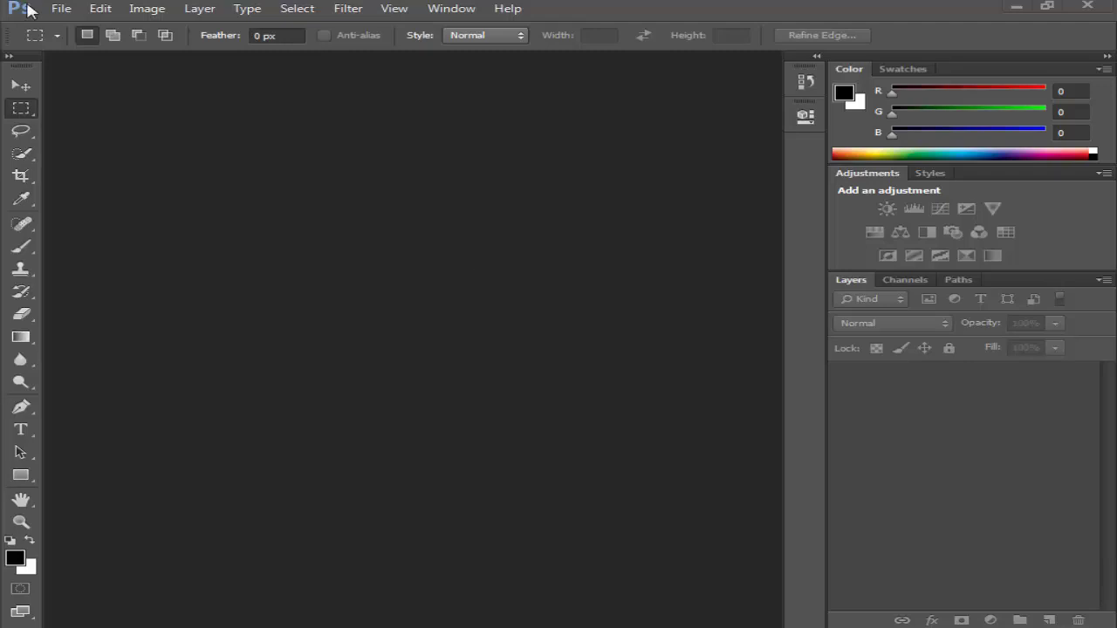
Create a new 800 x 600 Web document in Photoshop.
left_click(61, 8)
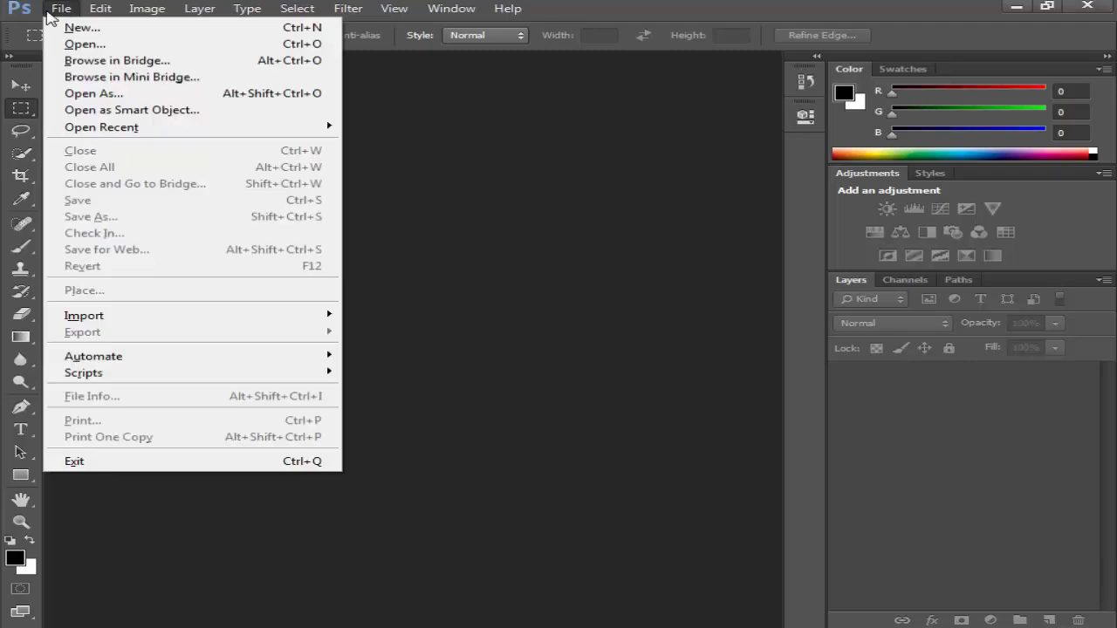
left_click(83, 27)
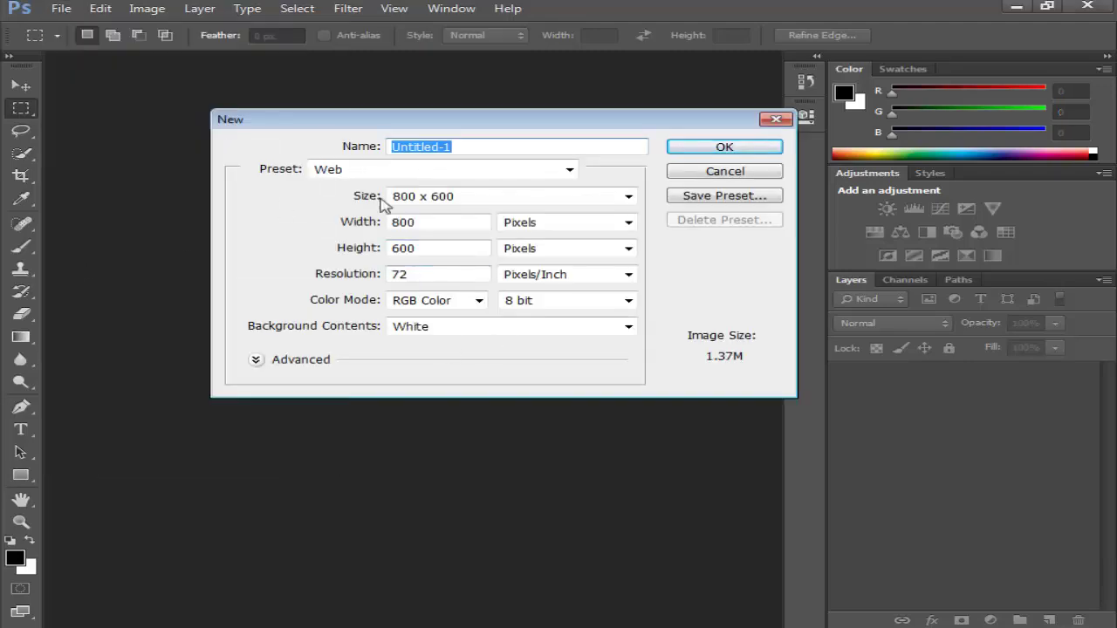
left_click(711, 150)
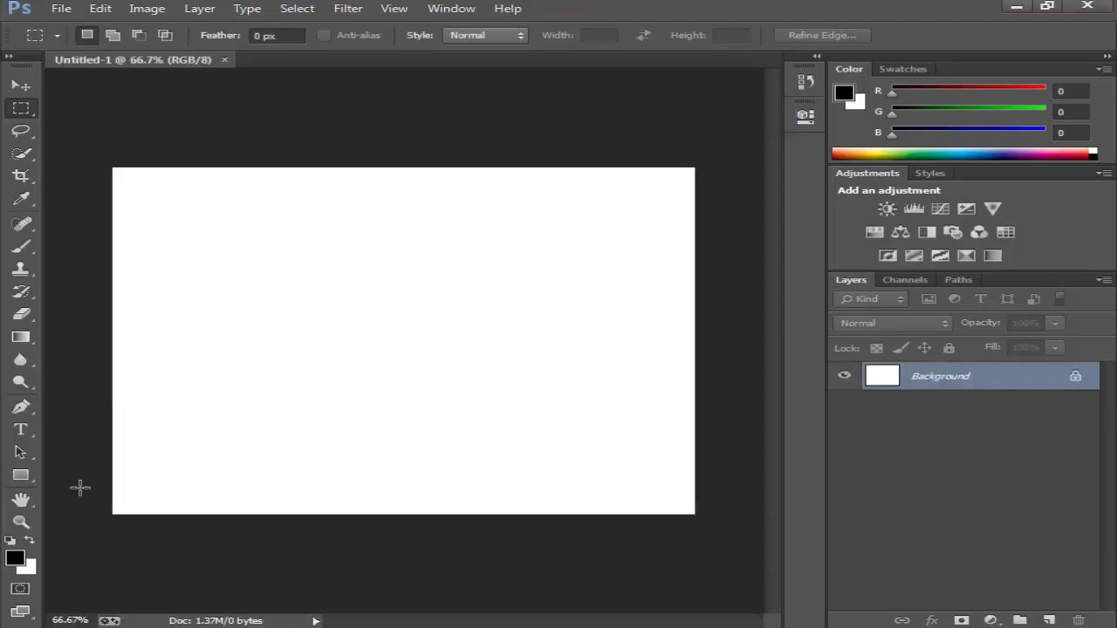
Type black '3D' text at 500 pt, centre it on the canvas and commit it.
left_click(21, 428)
left_click(294, 332)
left_click_drag(282, 326, 209, 384)
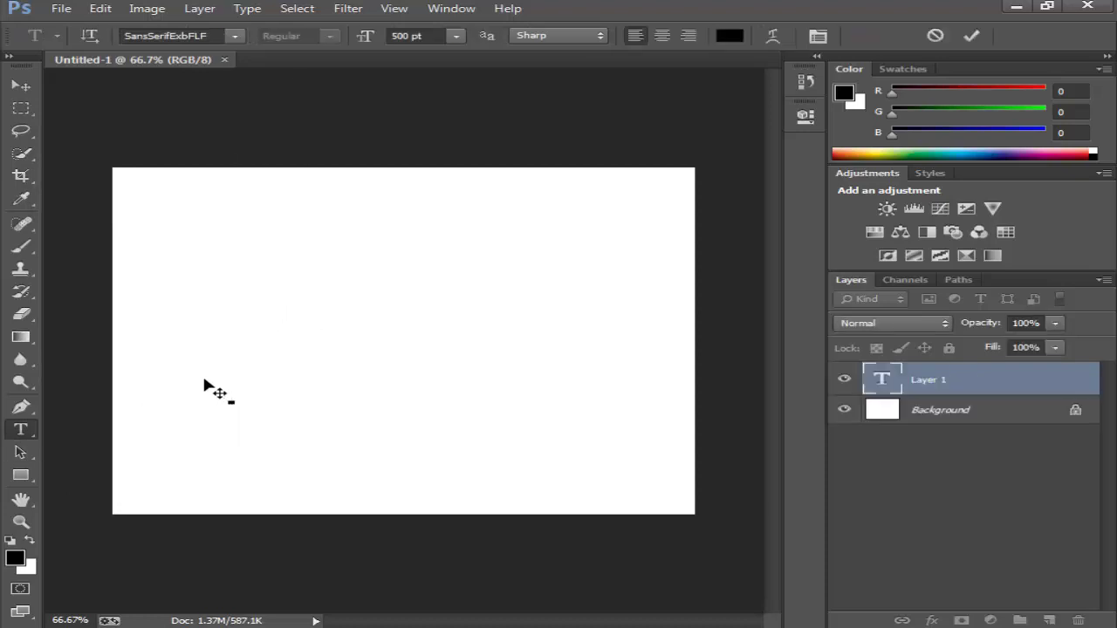
type("3D")
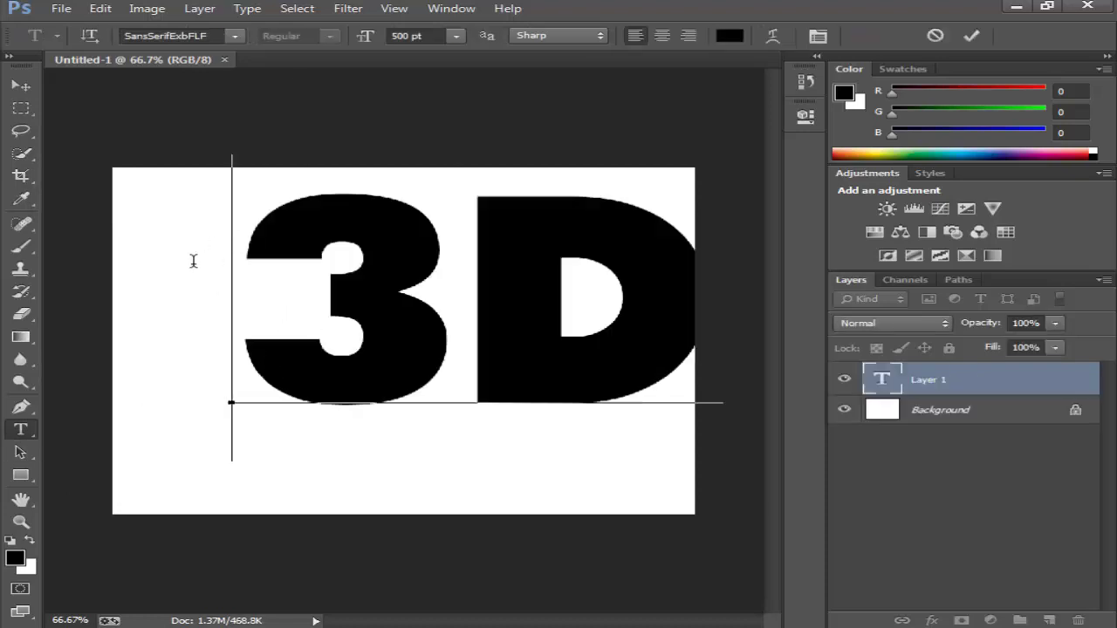
mouse_move(163, 218)
left_mouse_down()
mouse_move(125, 240)
mouse_move(123, 255)
mouse_move(108, 247)
left_mouse_up()
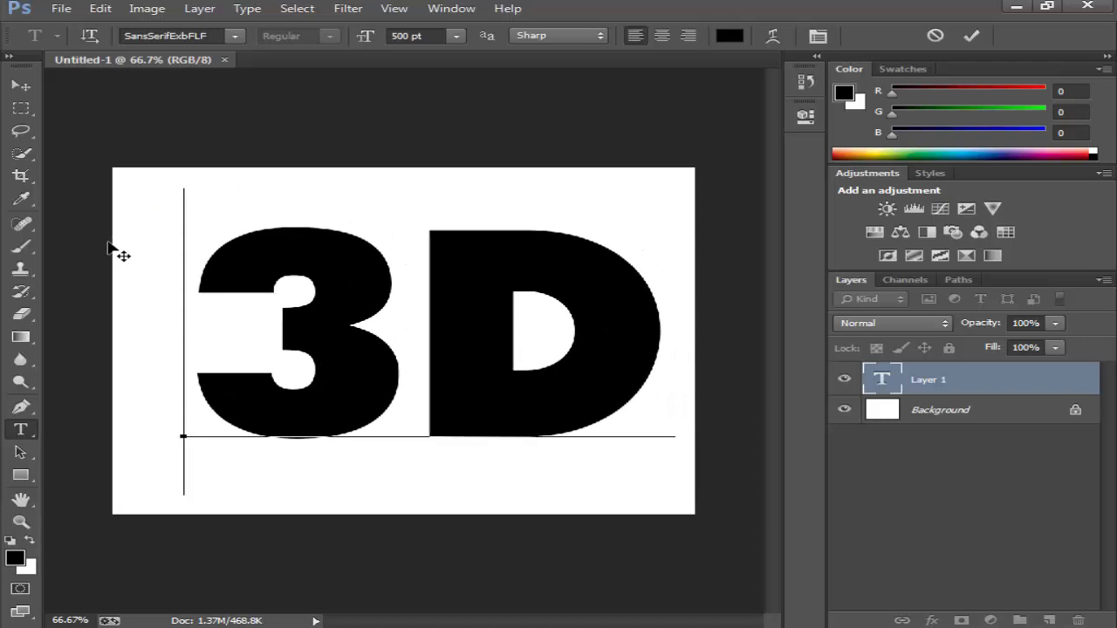
left_click(24, 111)
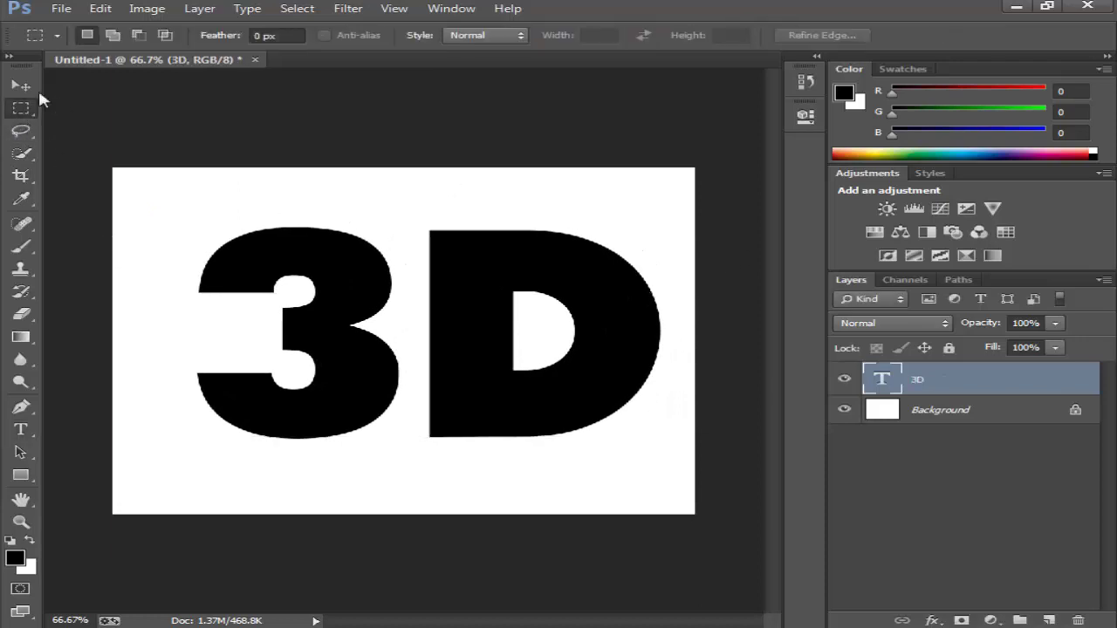
Convert the '3D' text layer to a shape and set its fill to No Color.
key("v")
left_click_drag(349, 219, 367, 221)
right_click(950, 385)
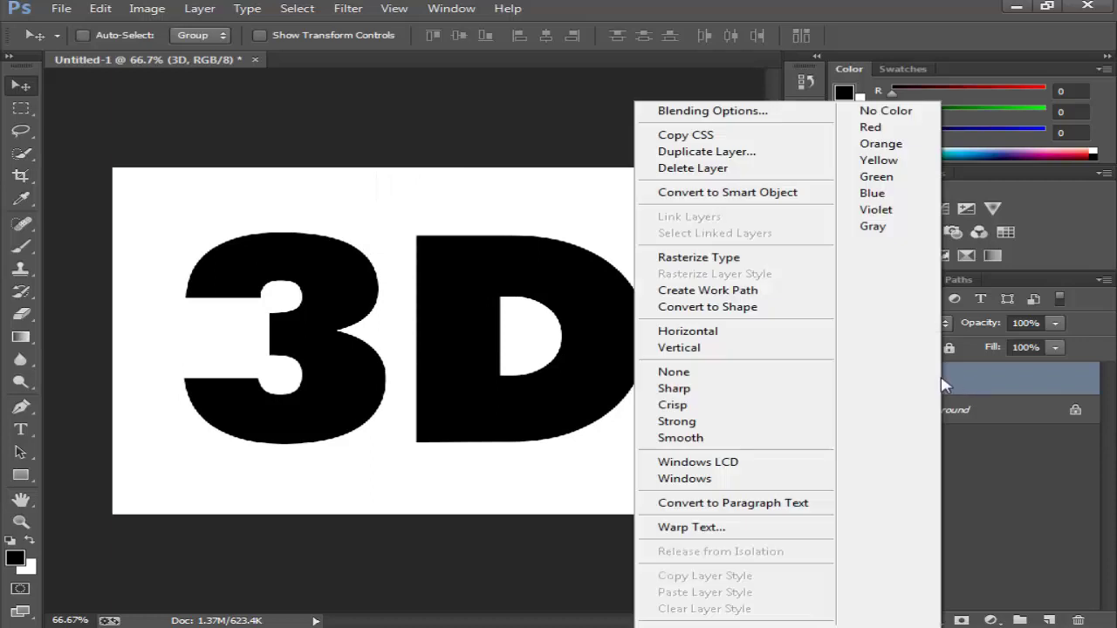
left_click(708, 306)
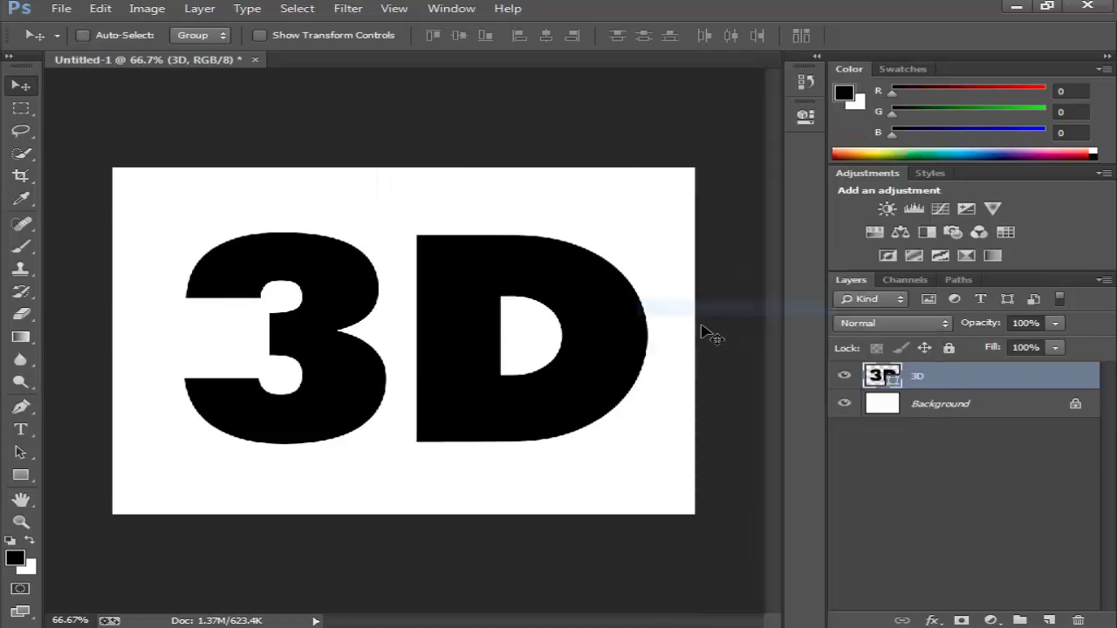
left_click(21, 455)
left_click(20, 461)
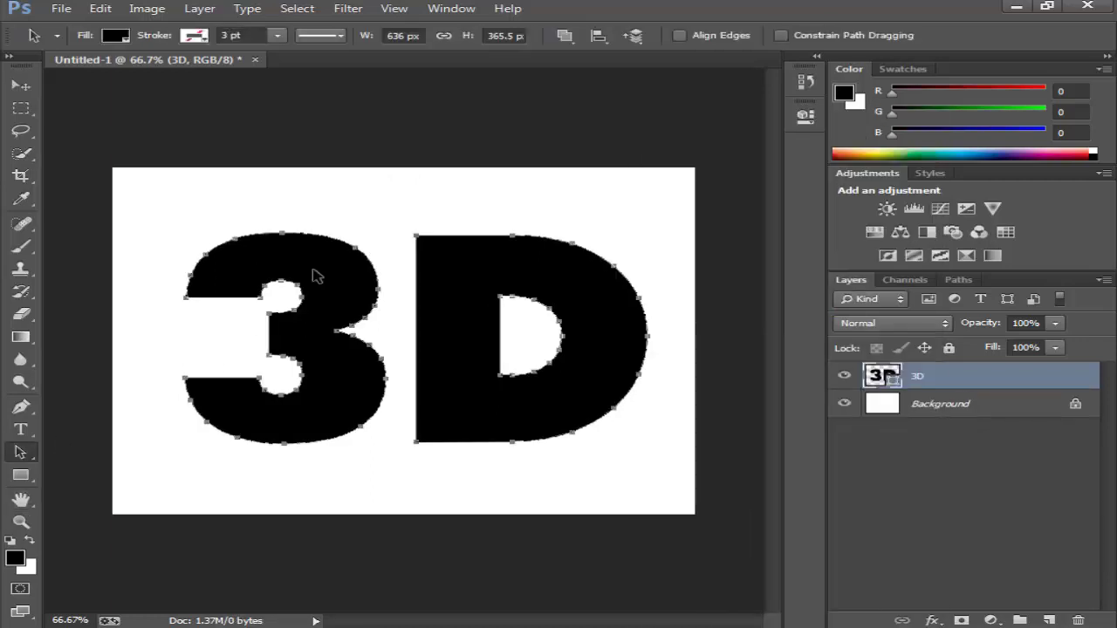
left_click(115, 36)
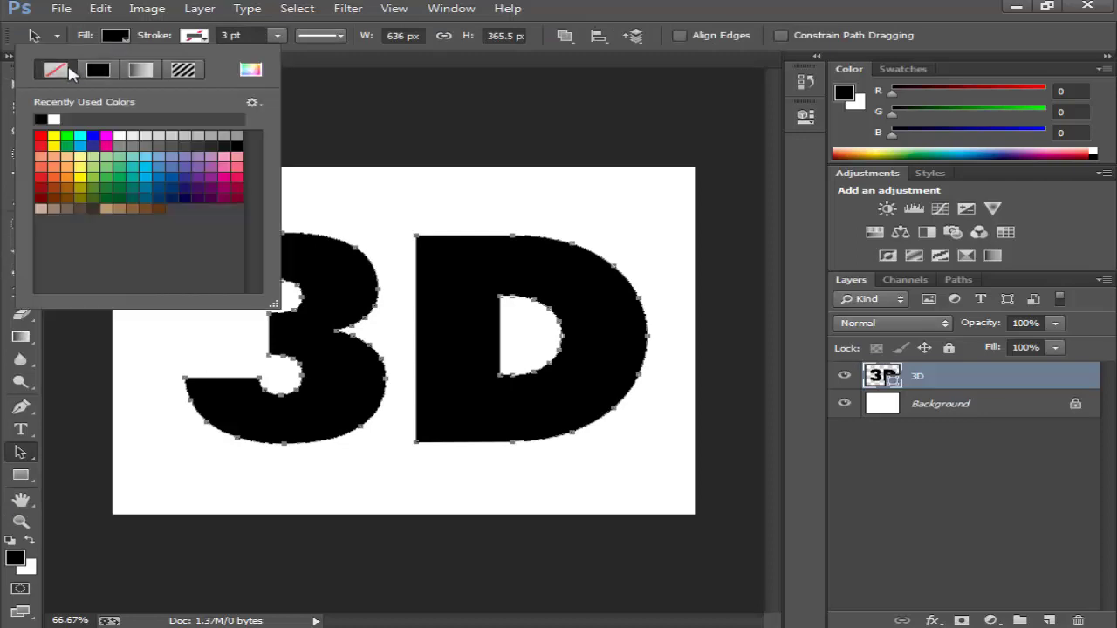
left_click(70, 72)
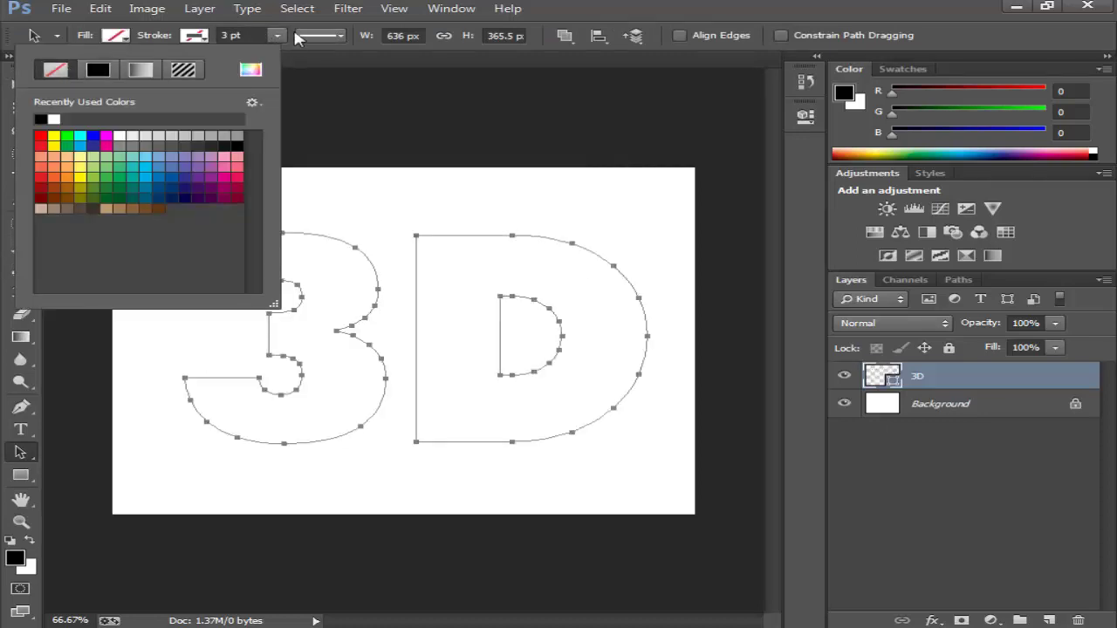
Give the shape a dashed black stroke with changed alignment and about 8.42 pt width.
left_click(319, 36)
left_click(341, 111)
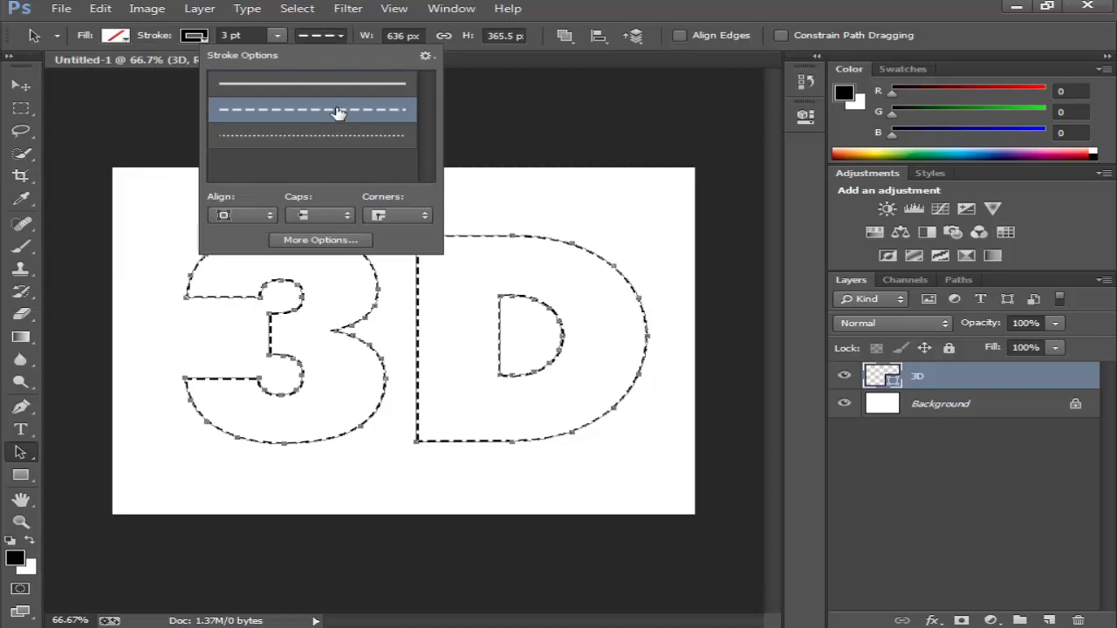
left_click(244, 216)
left_click(249, 253)
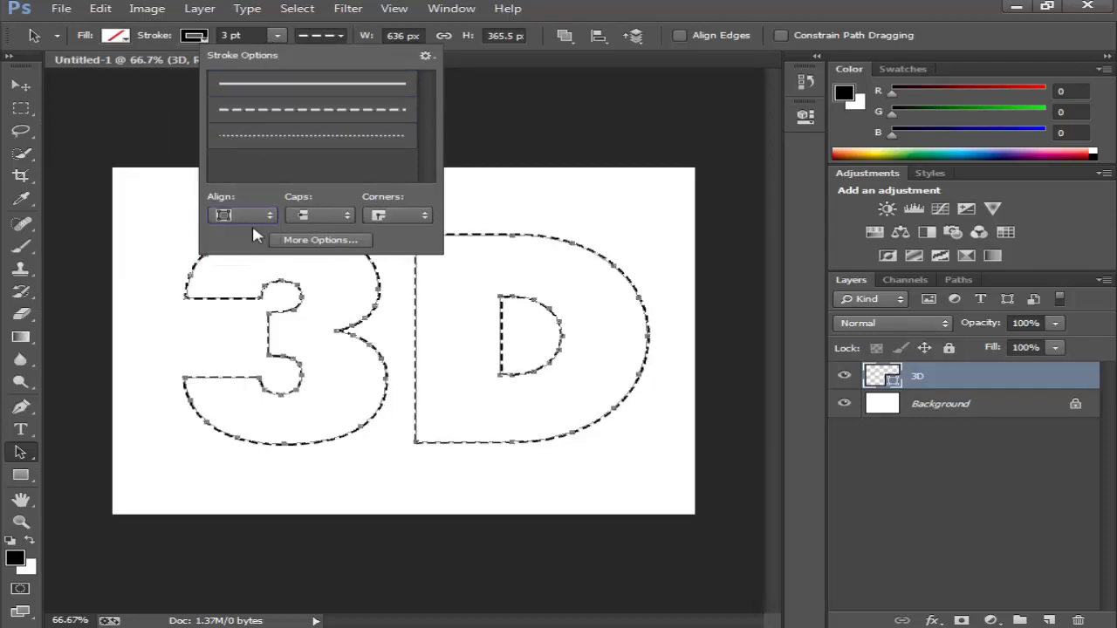
left_click(278, 35)
left_click_drag(272, 55, 289, 56)
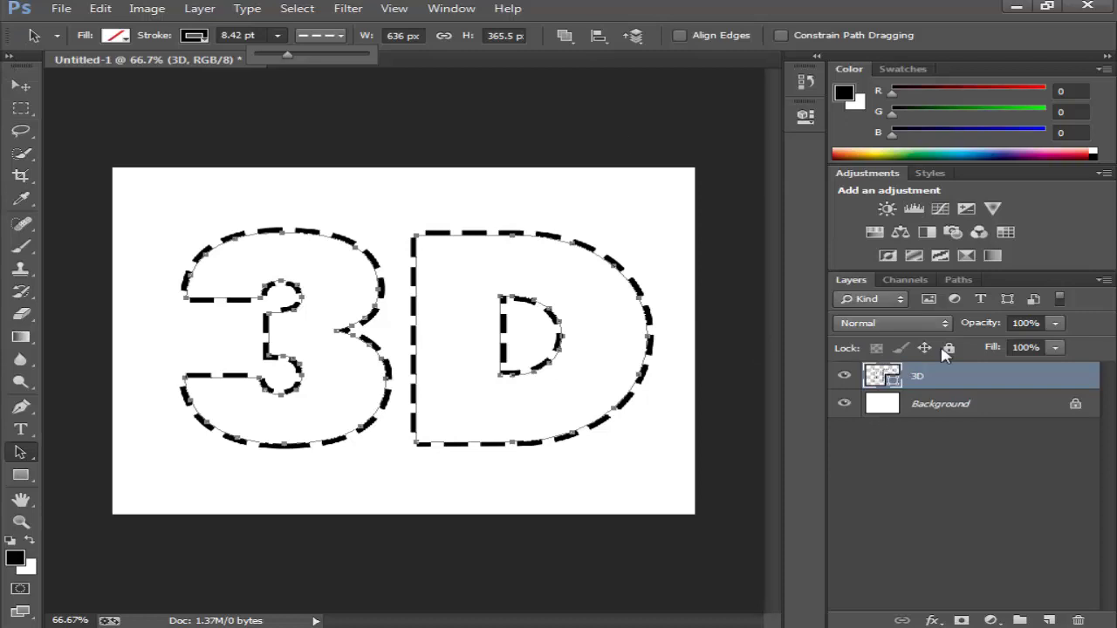
Rasterize the dashed '3D' shape layer.
right_click(888, 377)
right_click(1014, 380)
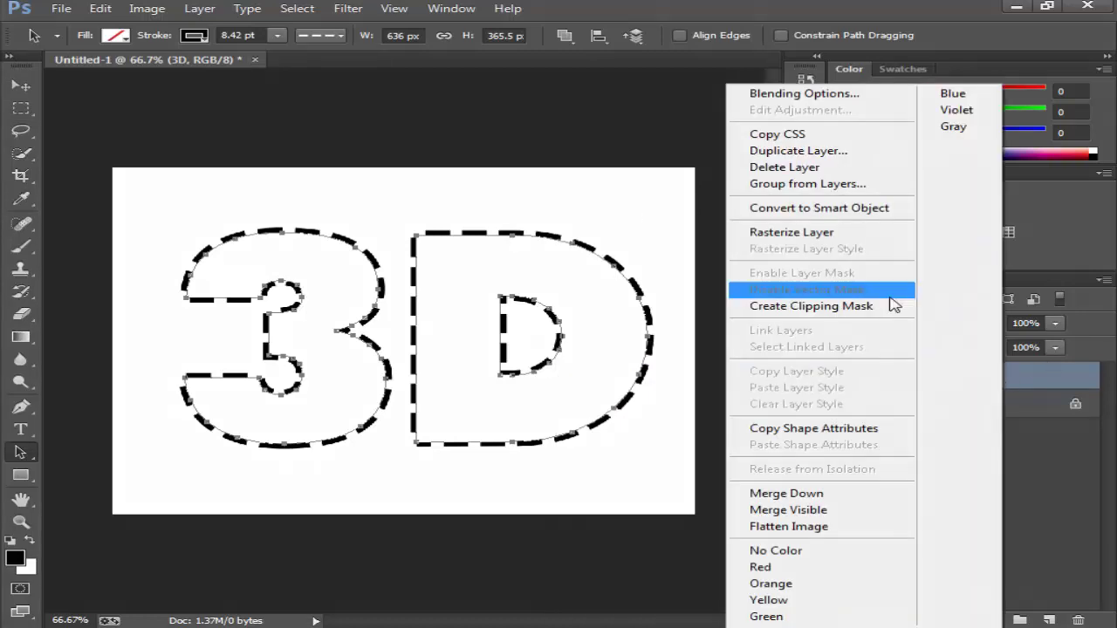
left_click(811, 231)
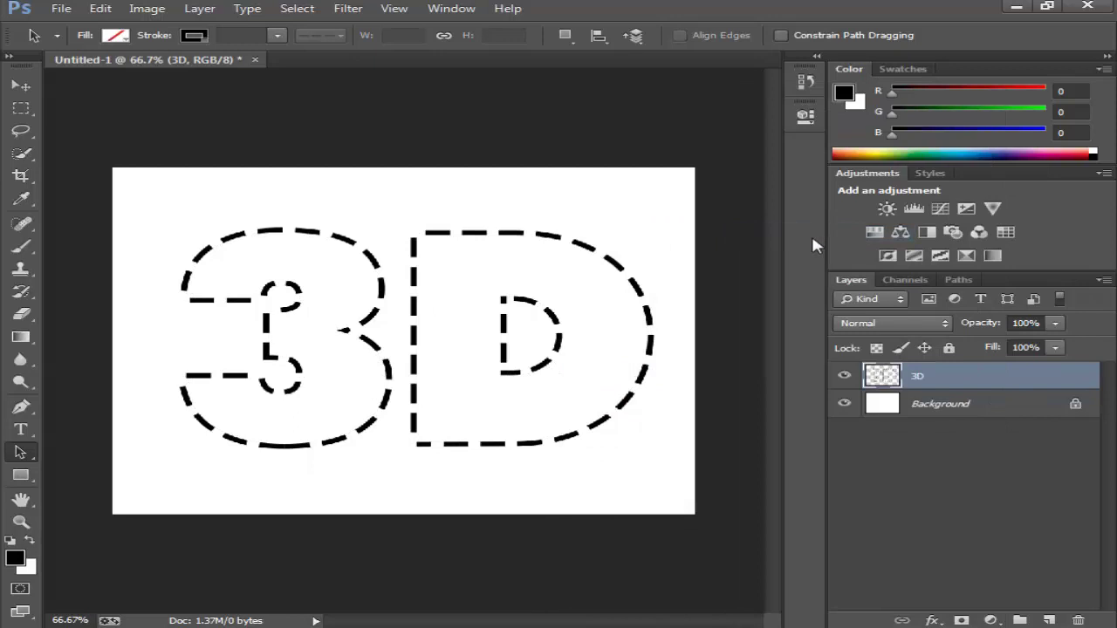
Select the layer's pixels and make a Work Path from them at 2.0 tolerance.
right_click(892, 384)
left_click(663, 265)
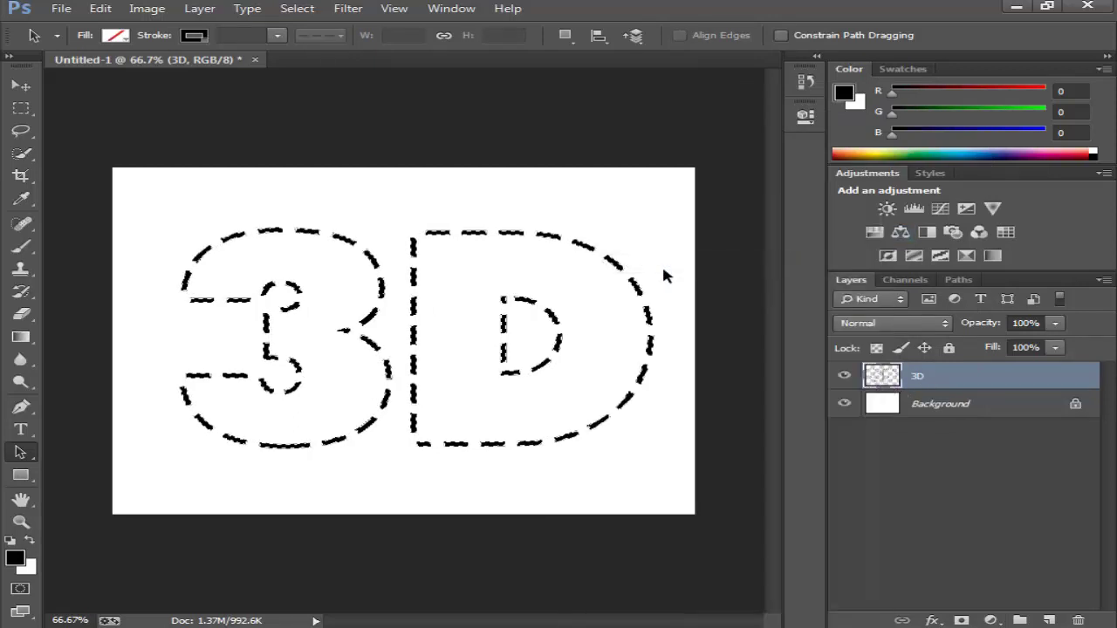
left_click(958, 280)
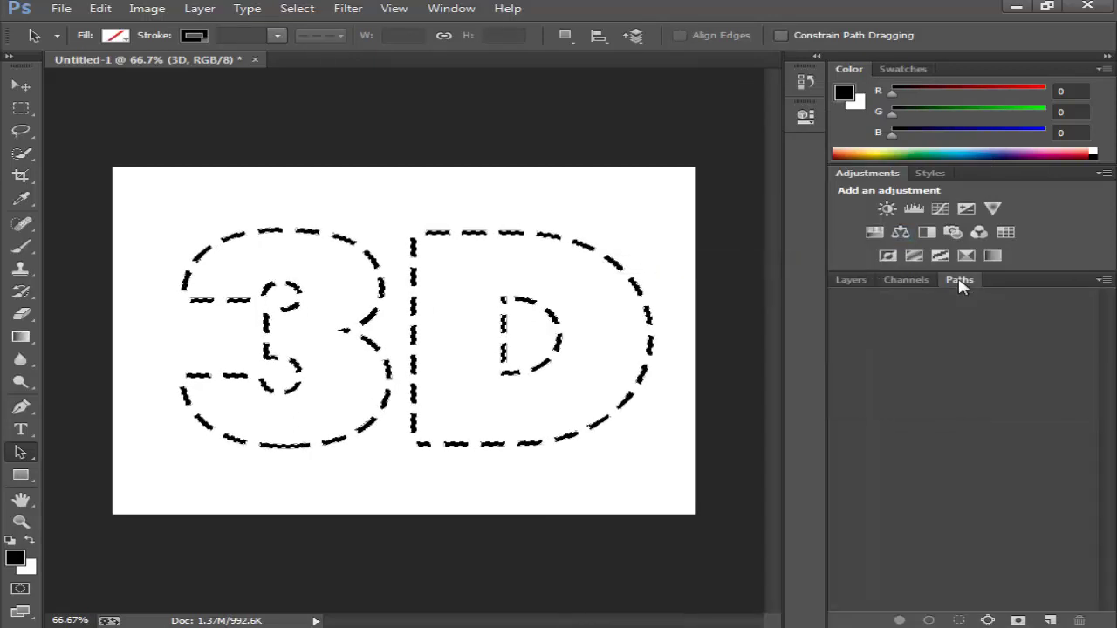
left_click(1104, 280)
left_click(1037, 350)
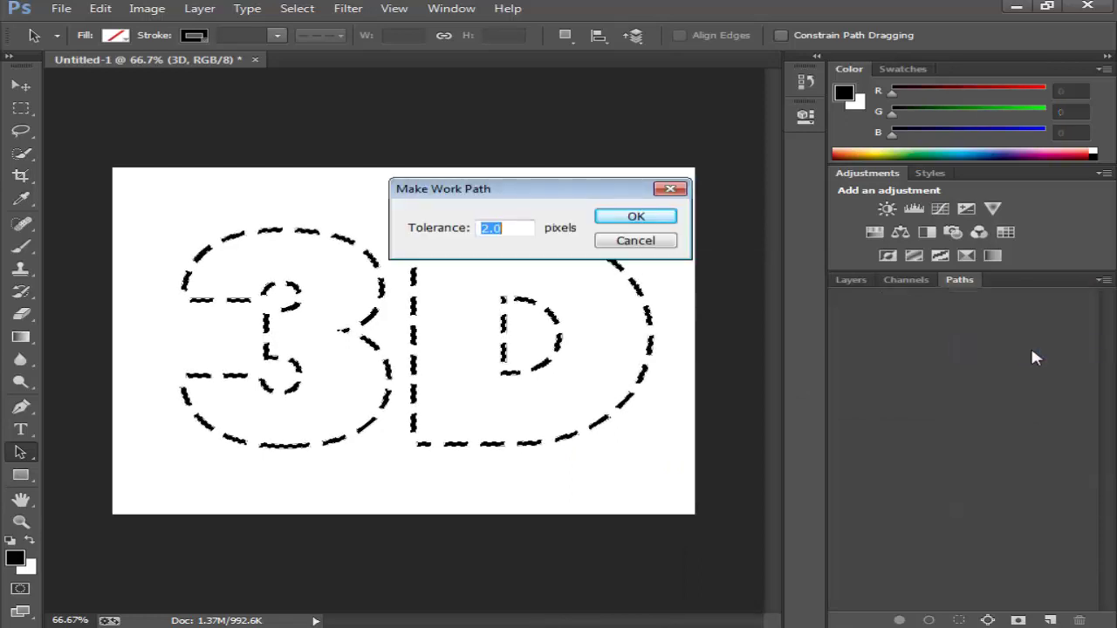
left_click(671, 223)
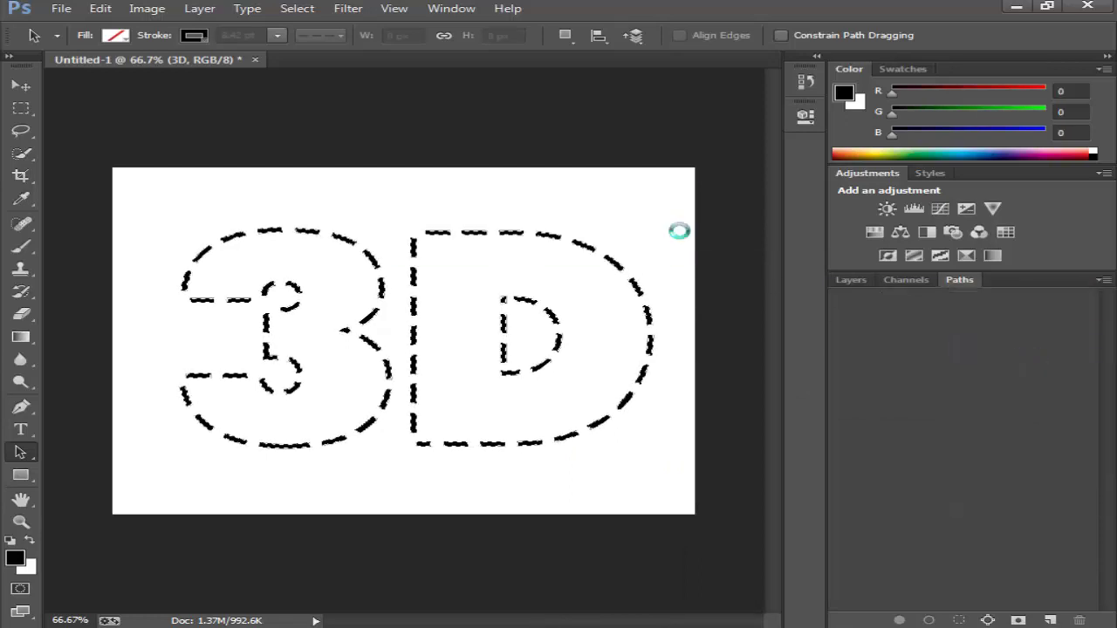
left_click(851, 280)
Zoom the canvas to 100% and hide the 3D layer.
left_click(21, 522)
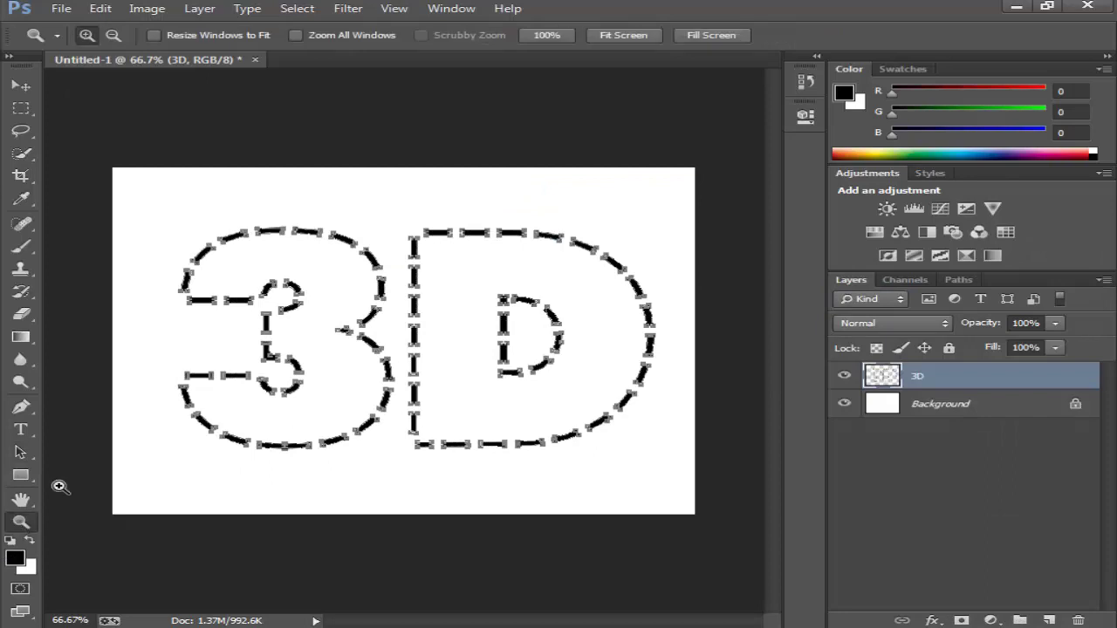
left_click(527, 38)
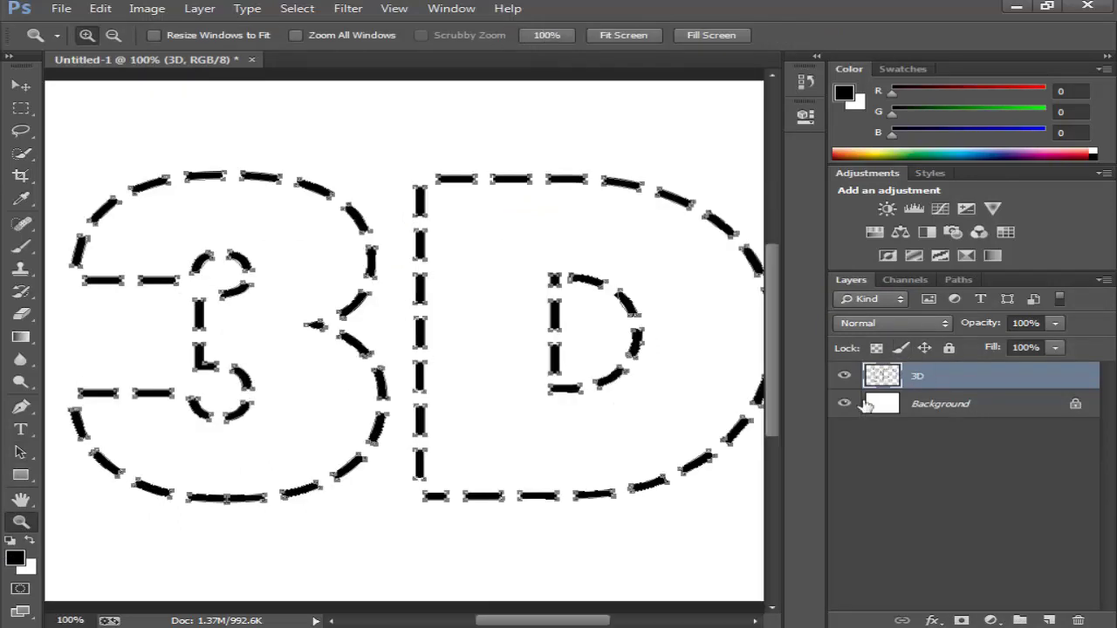
left_click(844, 376)
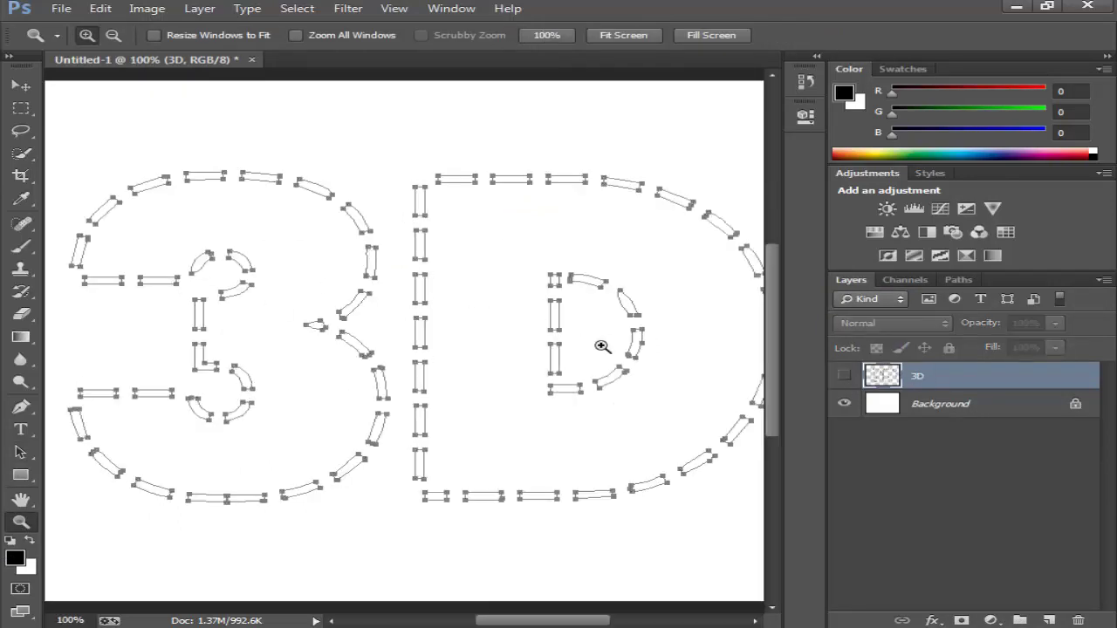
Export the Work Path to Illustrator as 3D.ai in the TUT folder.
left_click(61, 8)
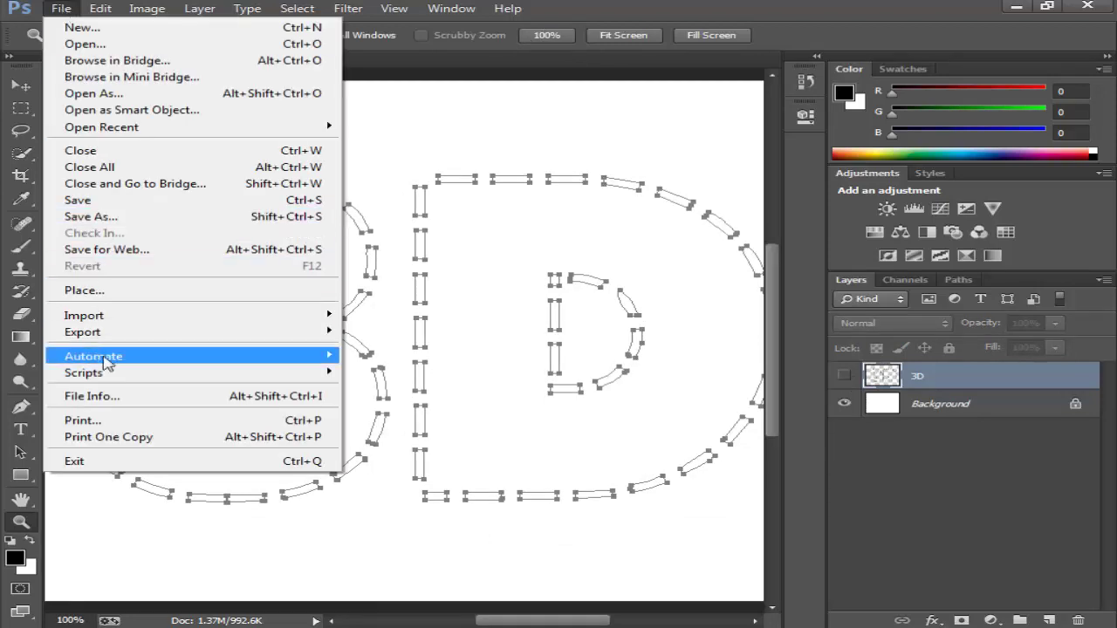
mouse_move(83, 332)
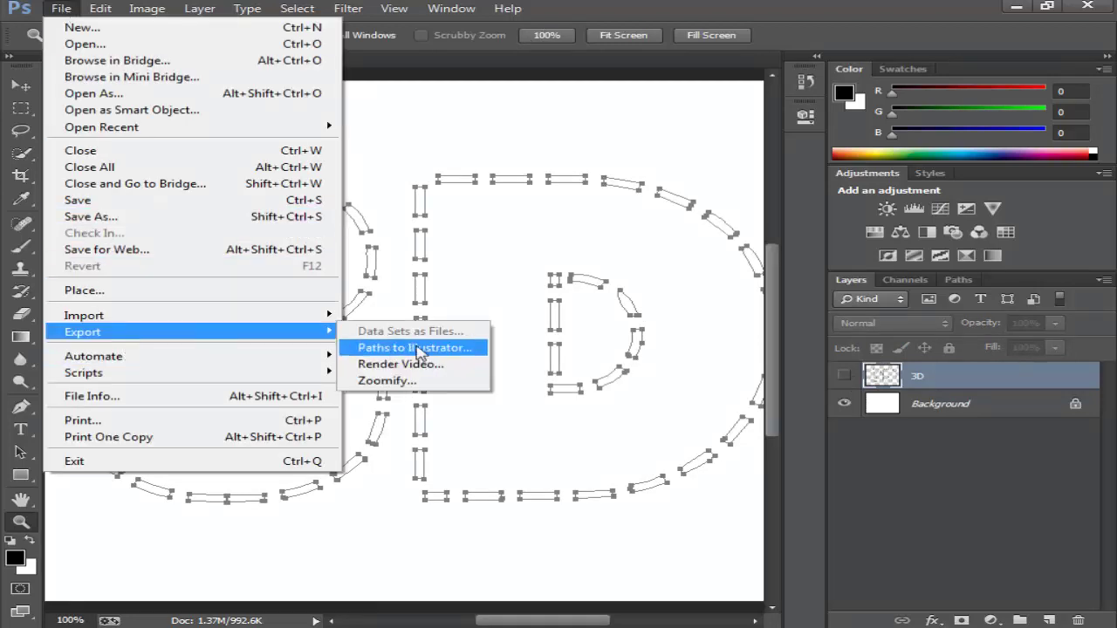
left_click(421, 352)
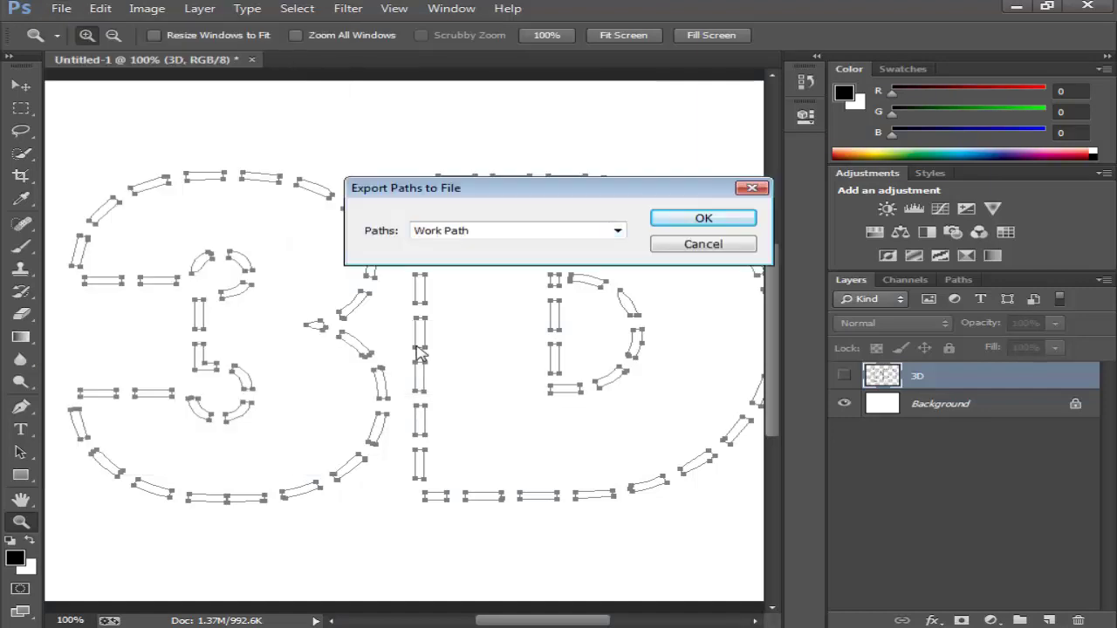
left_click(695, 220)
type("3D")
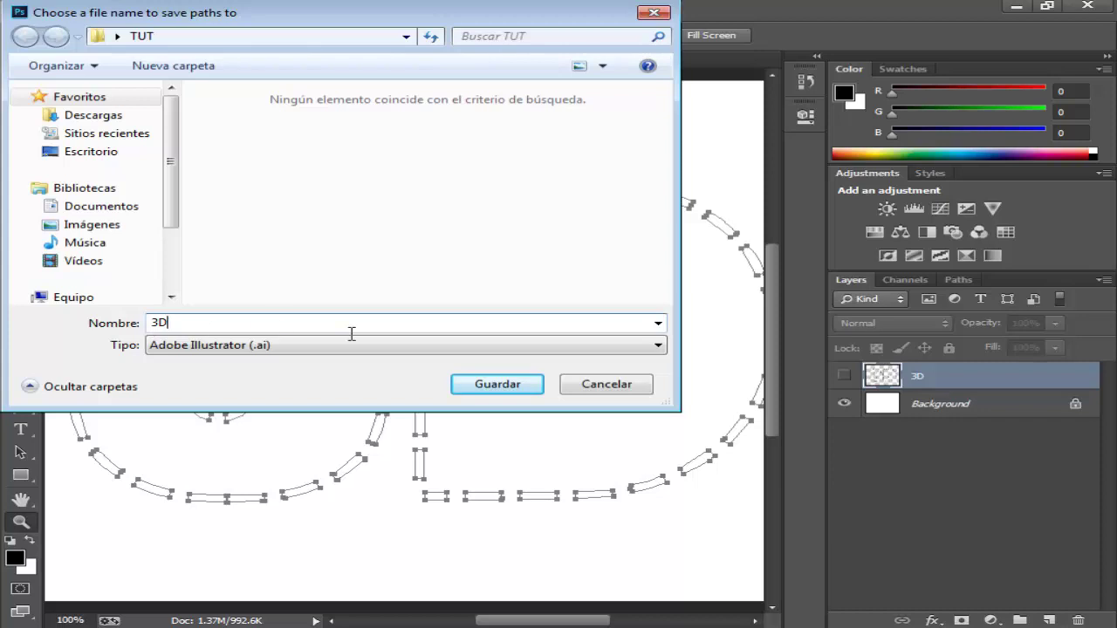
left_click(505, 393)
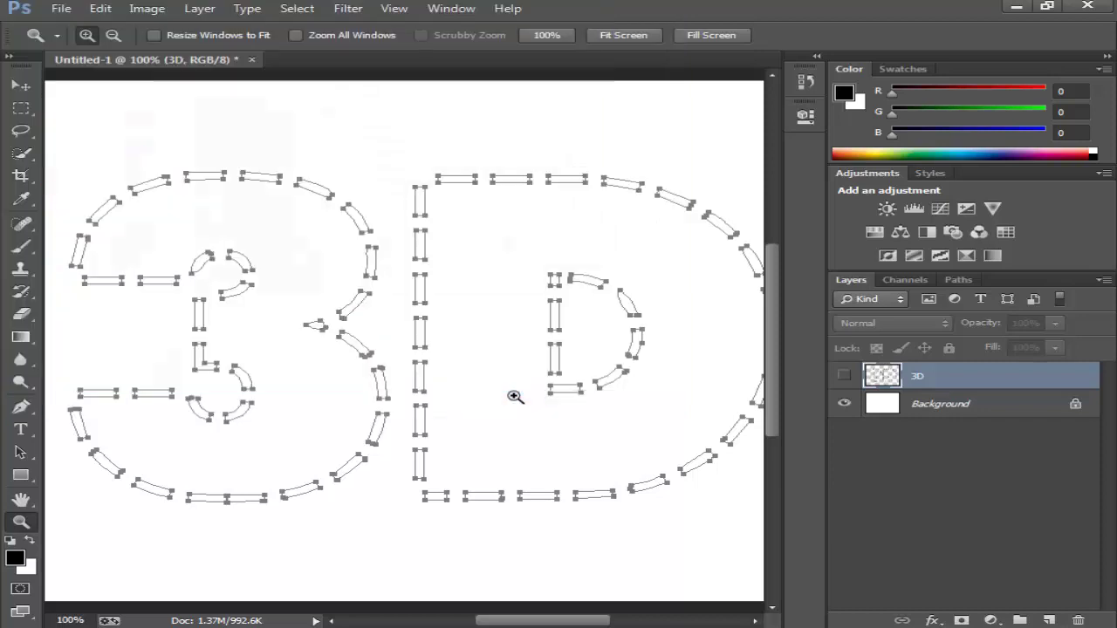
left_click(61, 9)
Quit Photoshop and merge 3D.ai into the Cinema 4D scene with default import settings.
left_click(111, 462)
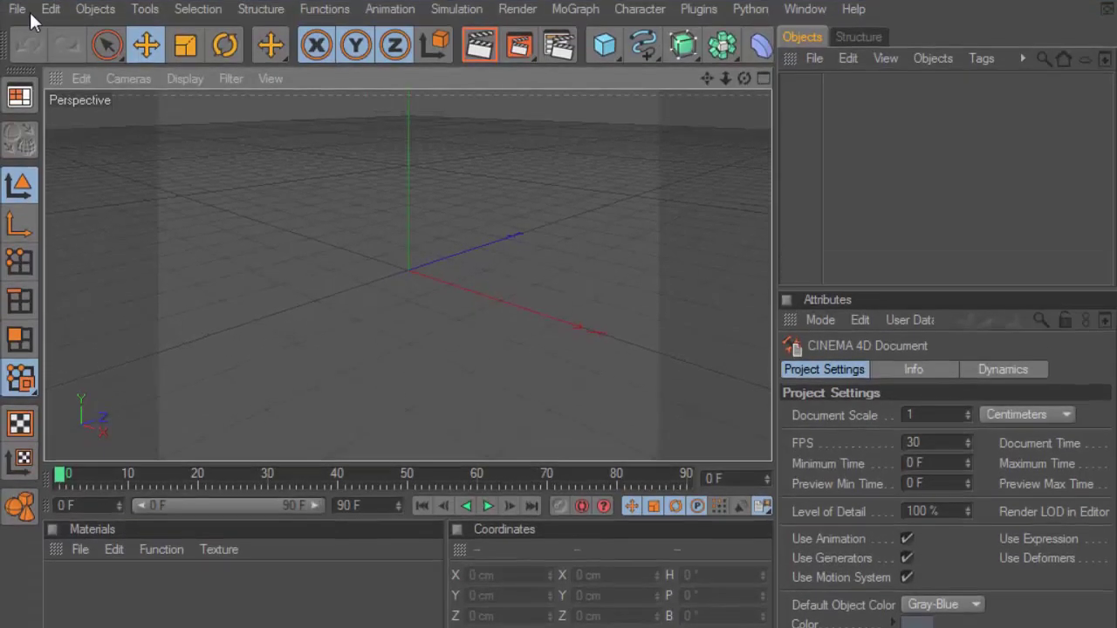
left_click(22, 9)
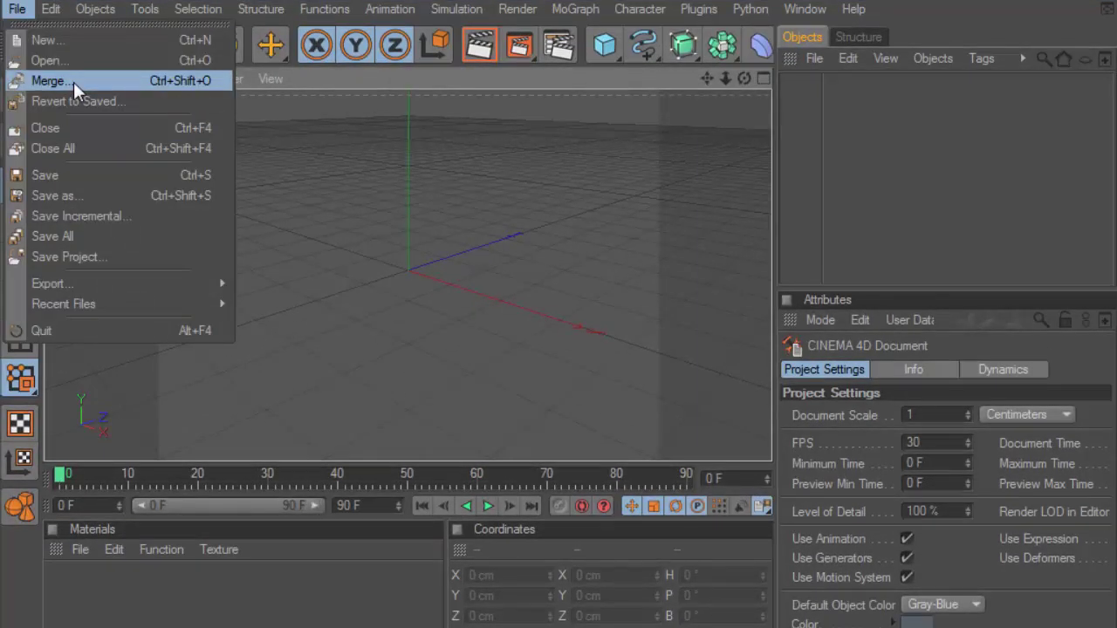
left_click(73, 82)
left_click(255, 185)
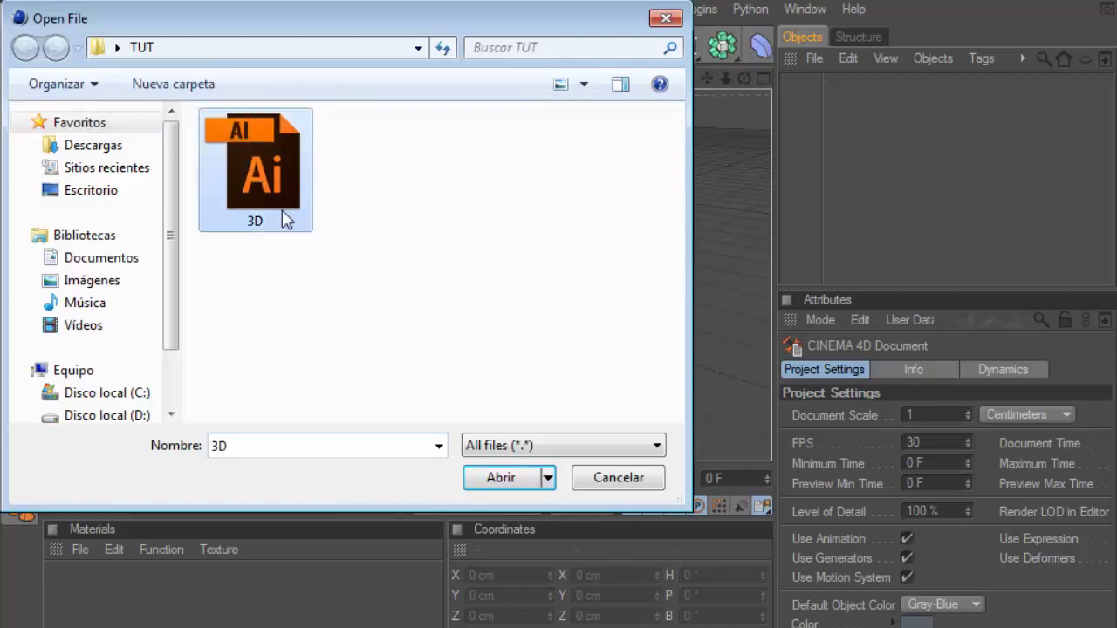
left_click(494, 476)
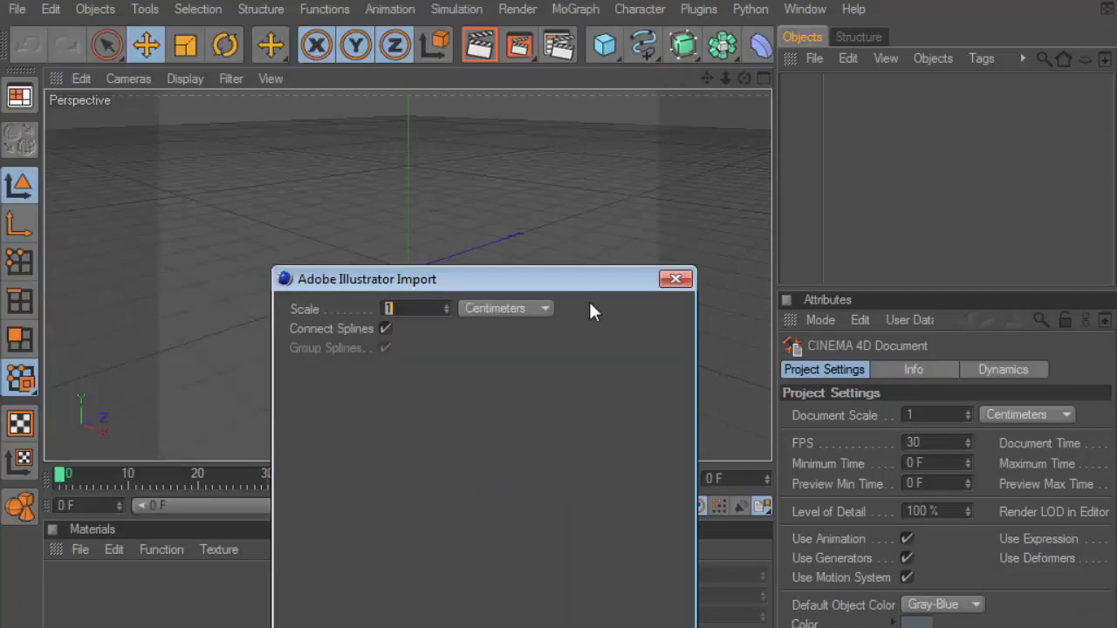
left_click(456, 530)
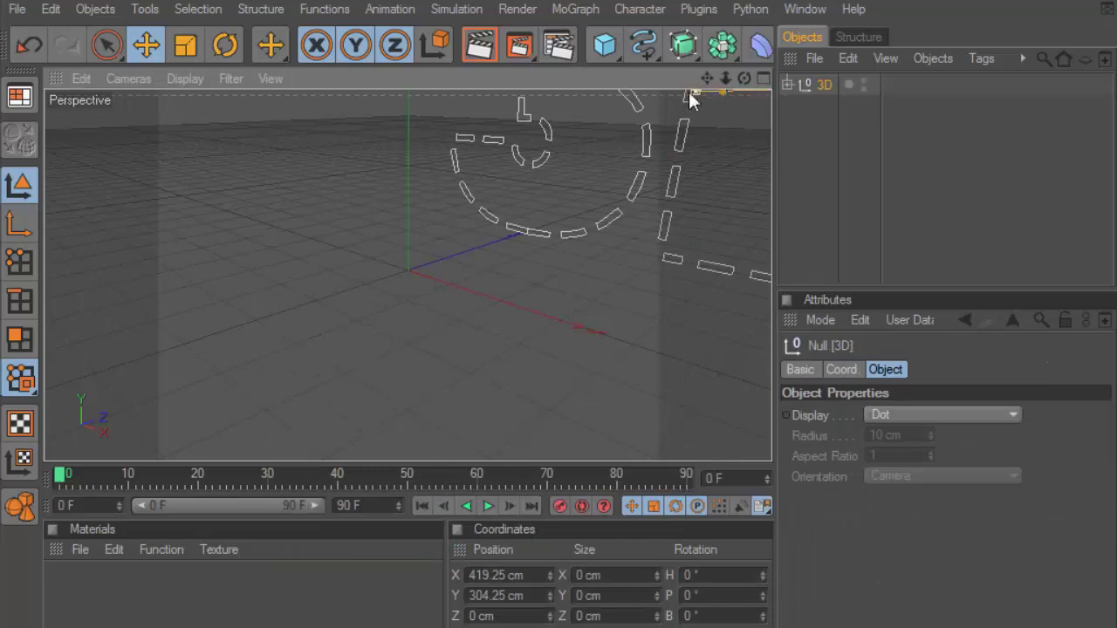
Select all children of the 3D null and Connect+Delete them into spline 3D.1.
left_click_drag(707, 78, 699, 74)
scroll(613, 168, "down", 3)
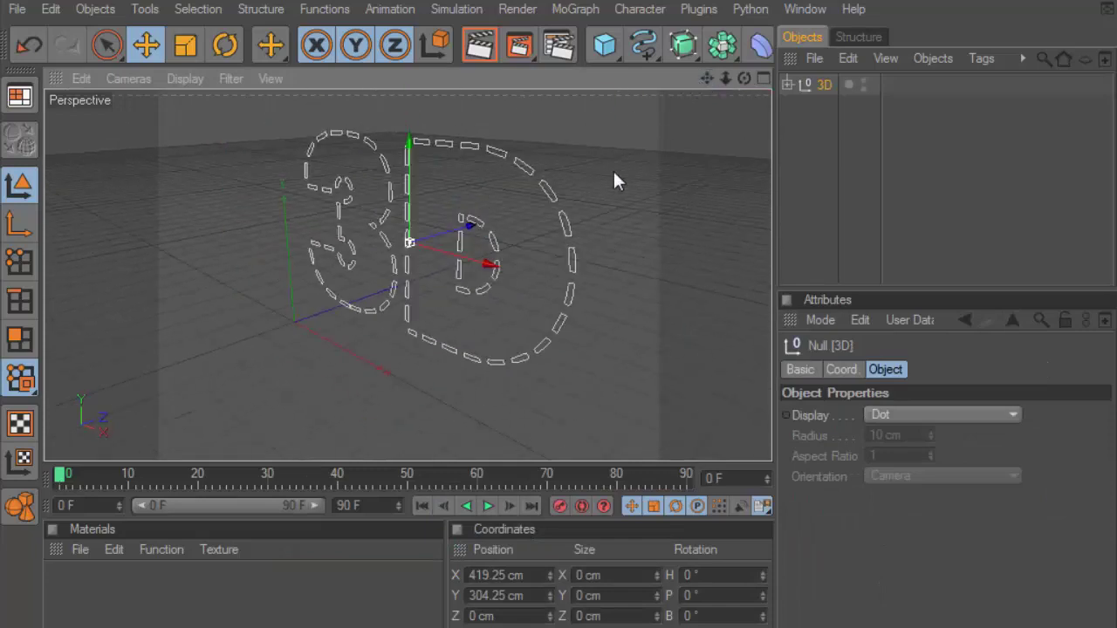
left_click_drag(739, 80, 499, 282)
scroll(494, 283, "up", 3)
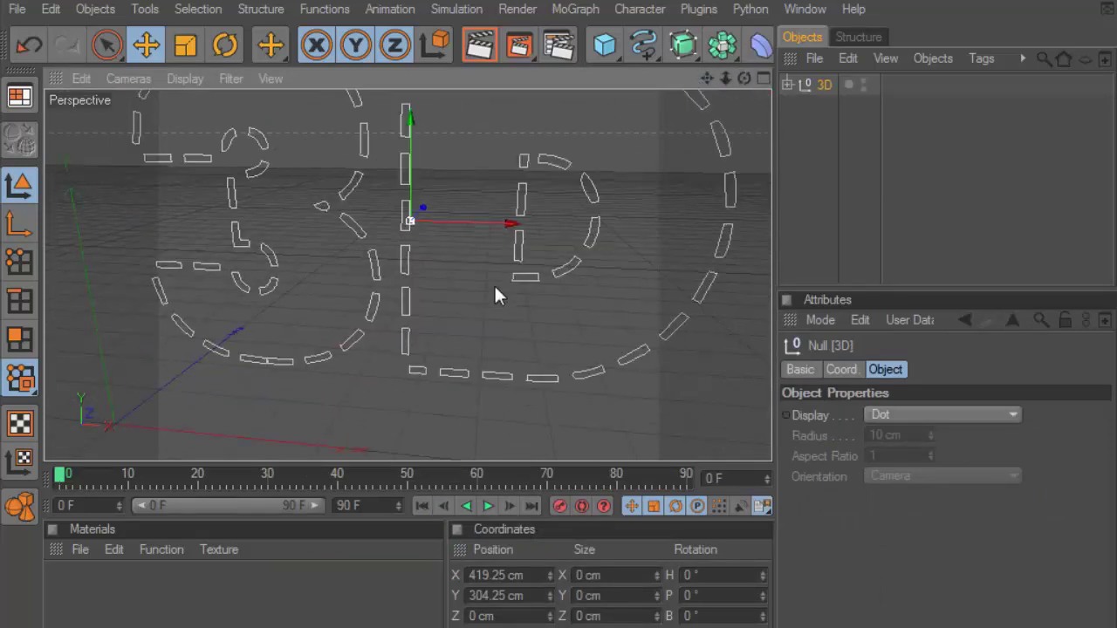
scroll(494, 283, "down", 2)
right_click(818, 87)
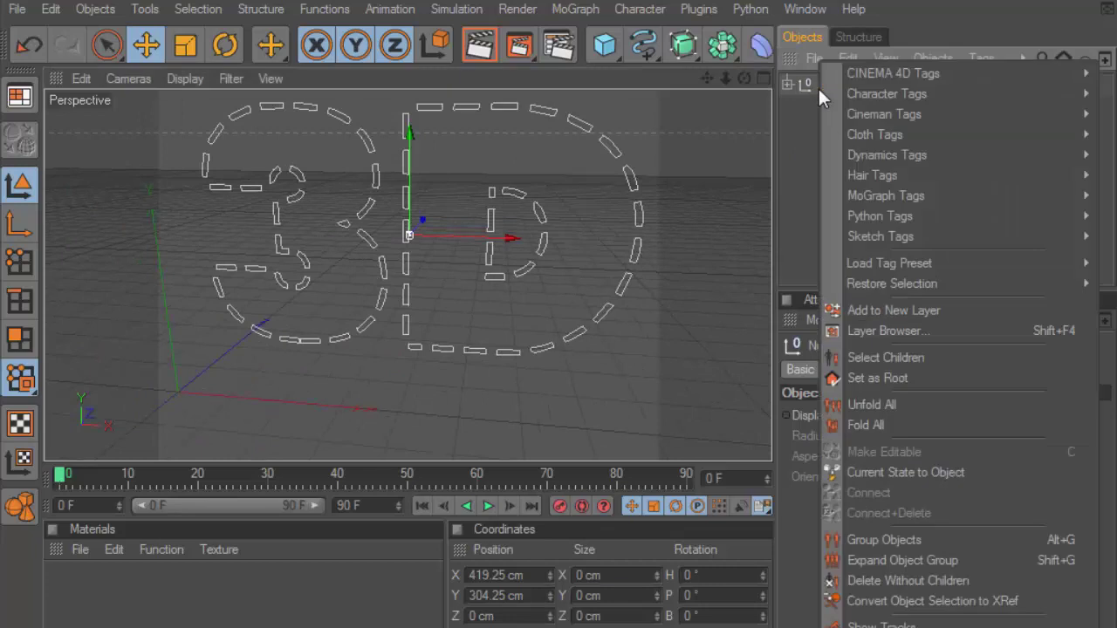
left_click(884, 359)
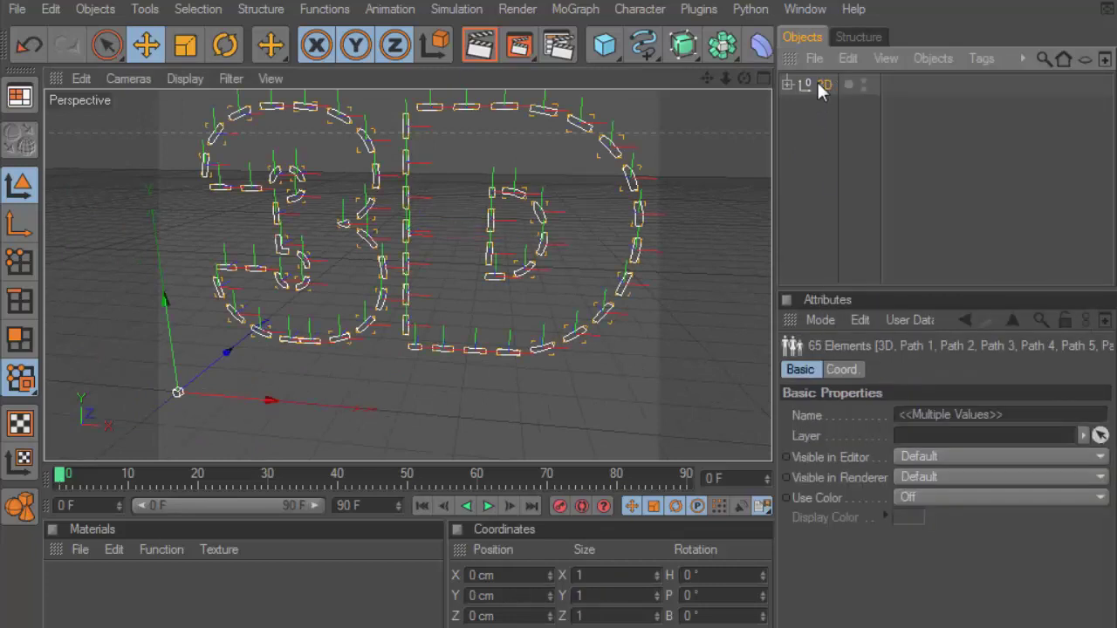
right_click(820, 92)
left_click(883, 505)
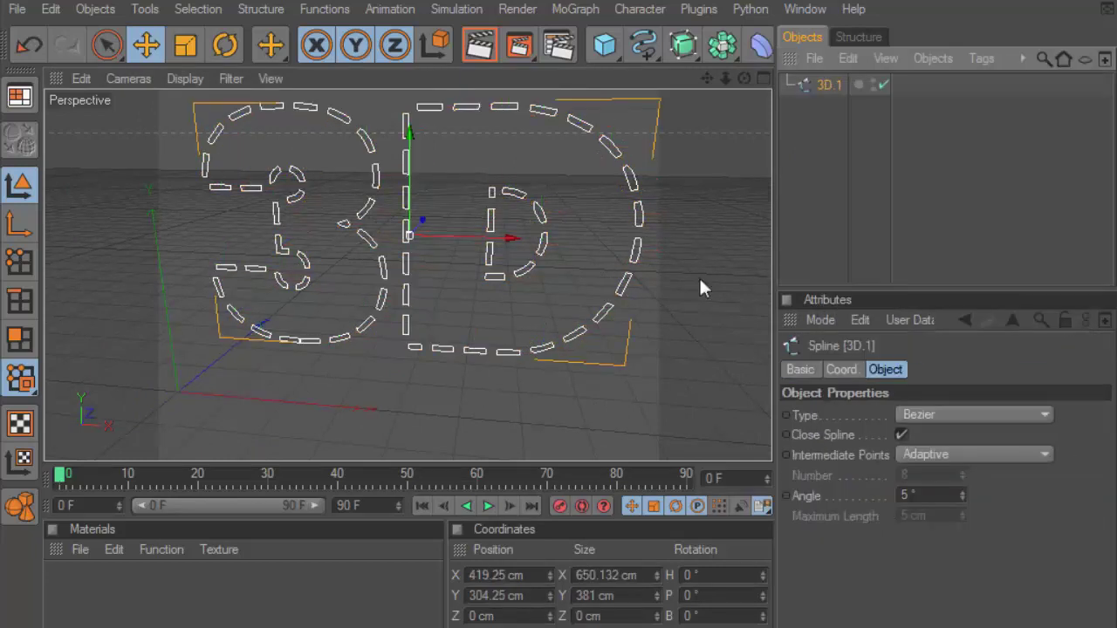
Put 3D.1 under a new Extrude NURBS with Movement Z of 100 cm.
left_click_drag(684, 45, 860, 62)
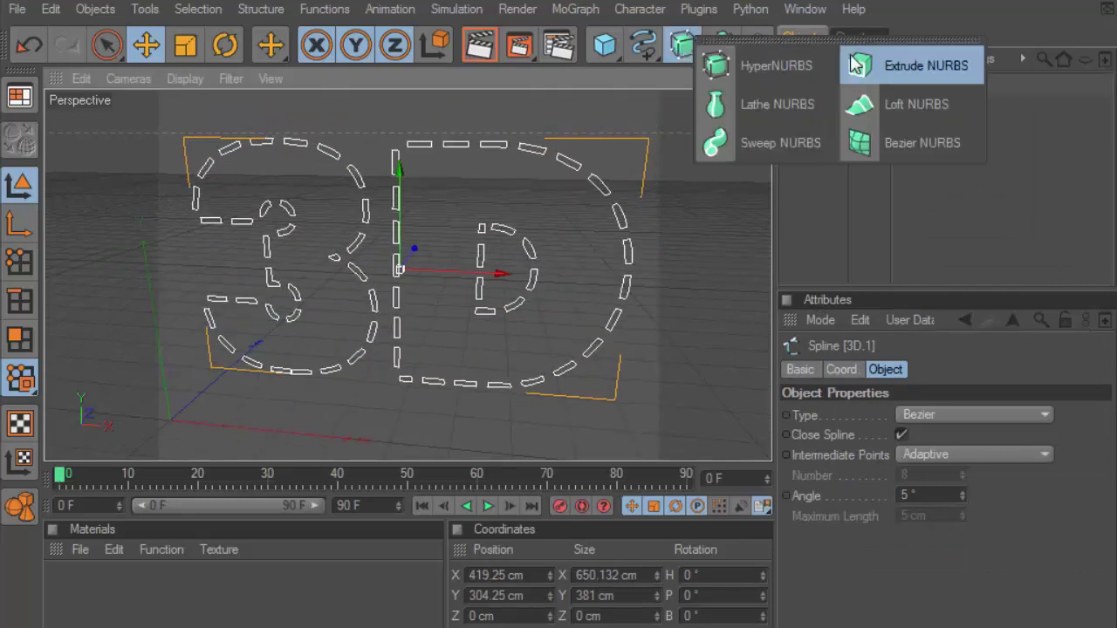
left_click_drag(820, 103, 827, 83)
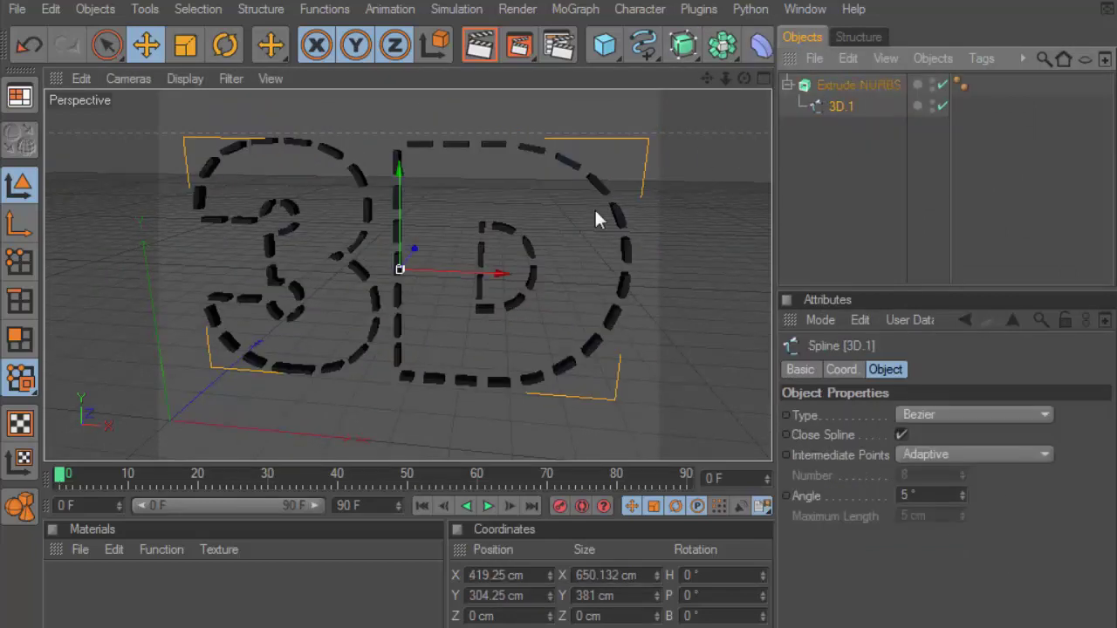
key("h")
left_click(868, 97)
double_click(1056, 415)
type("1")
key("Return")
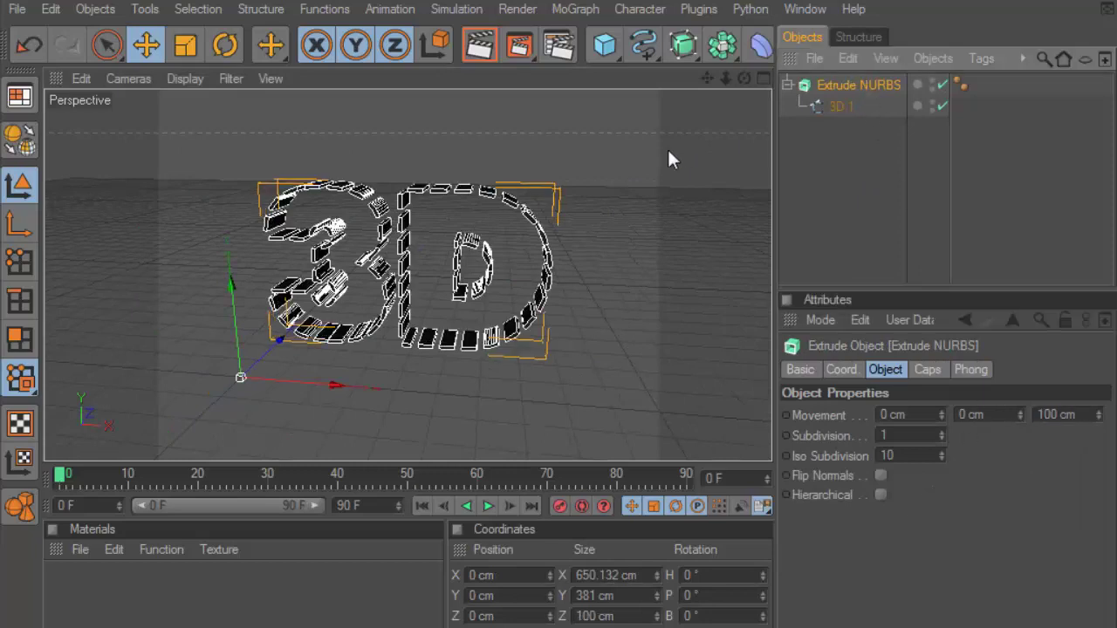
Orbit around the extruded slatted letters and check them with a Render View preview.
left_click_drag(743, 78, 690, 83)
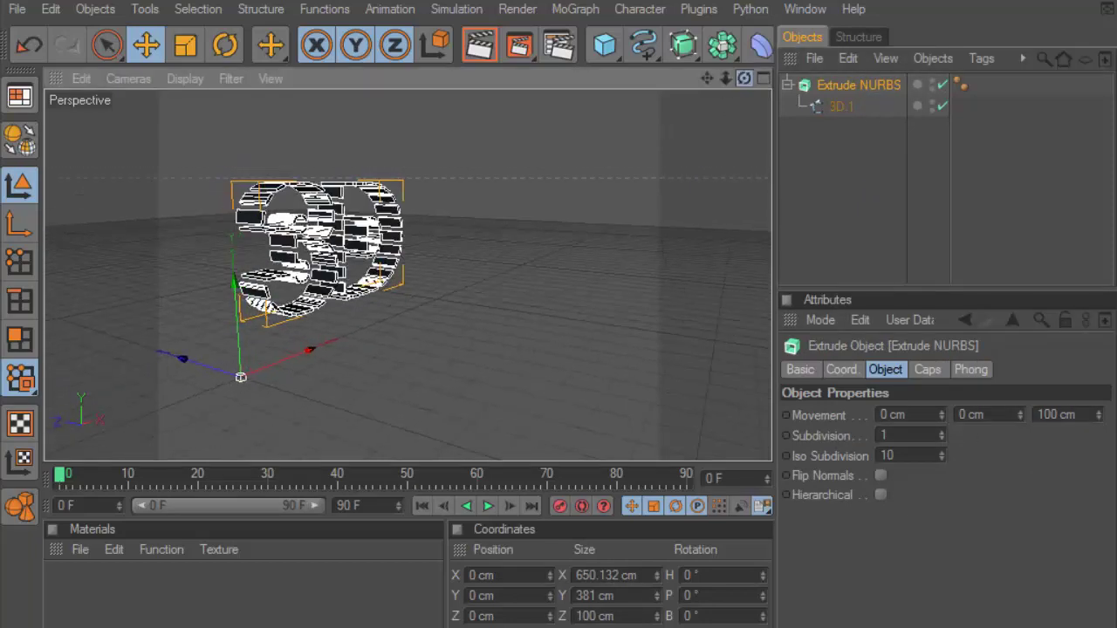
left_click_drag(626, 140, 527, 194)
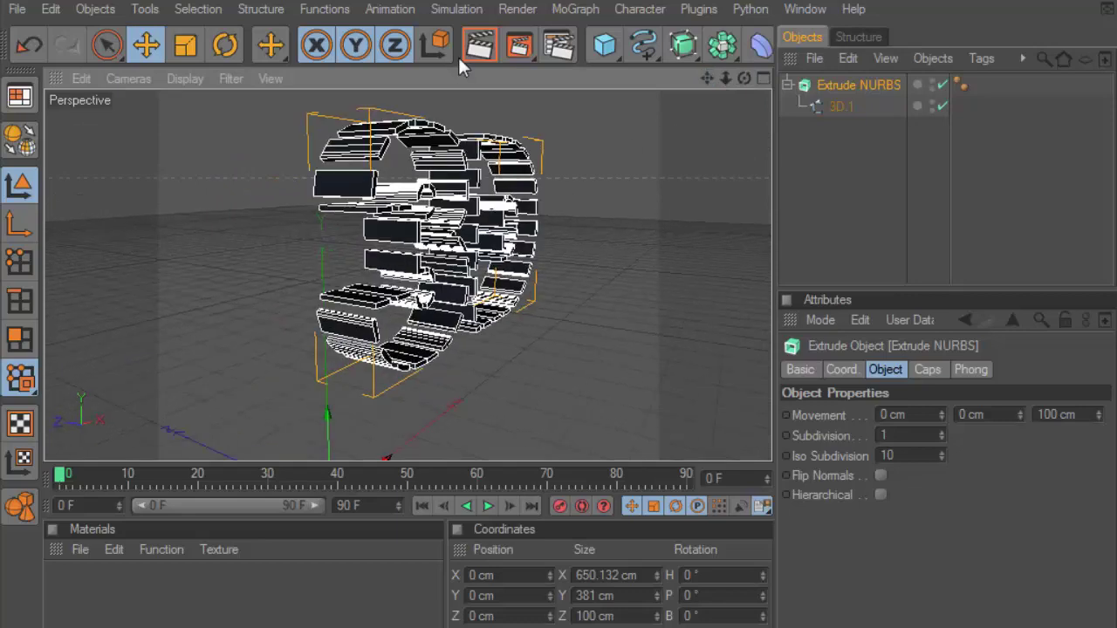
left_click(479, 45)
left_click(530, 200)
mouse_move(744, 78)
left_mouse_down()
mouse_move(728, 88)
mouse_move(672, 83)
left_mouse_up()
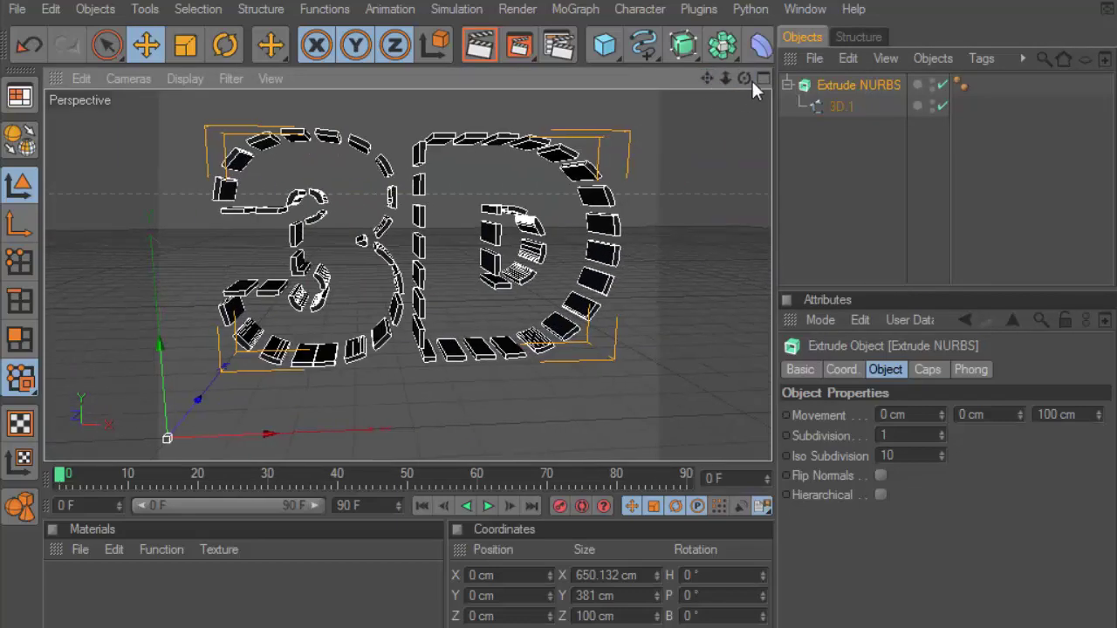
left_click_drag(751, 79, 501, 190)
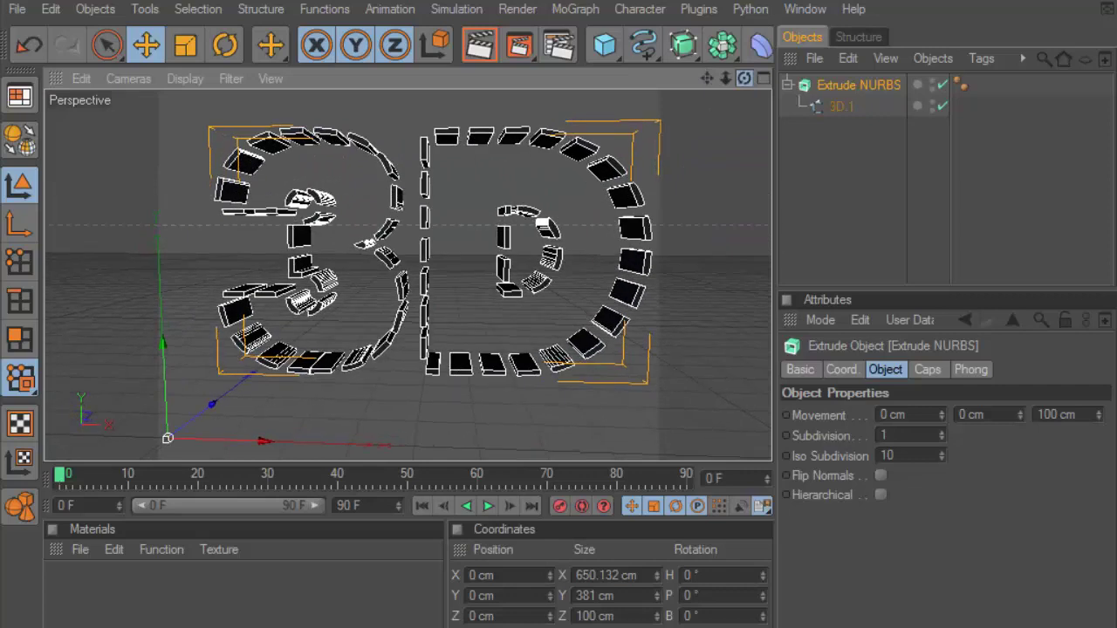
Add a Text spline reading '3D' and move it to the right.
left_click(644, 44)
left_click(711, 260)
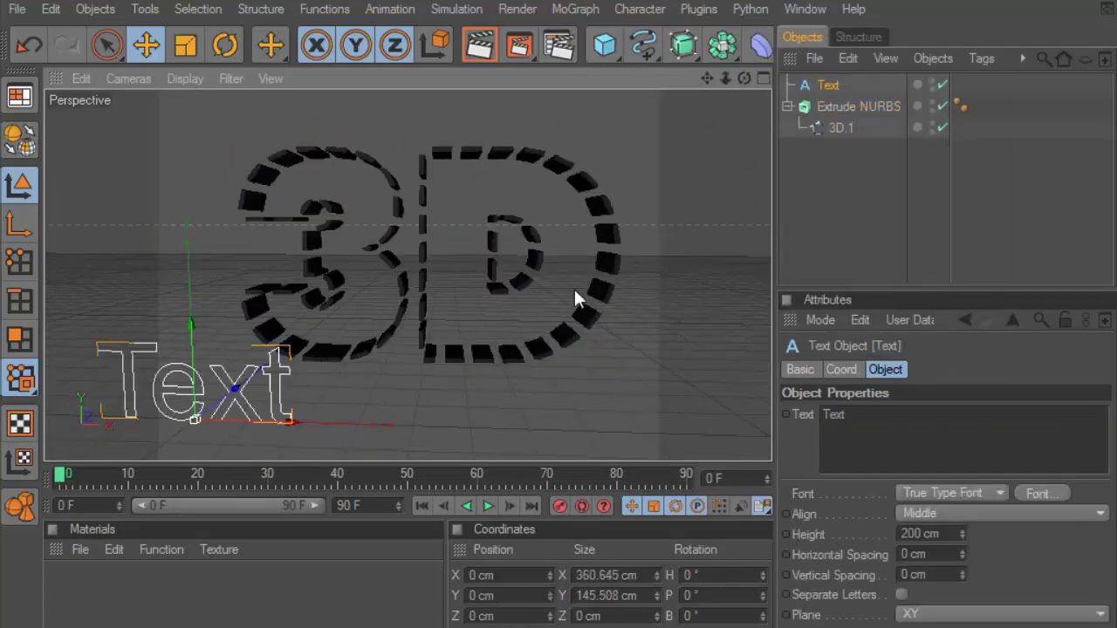
type("D")
left_click_drag(319, 391, 485, 393)
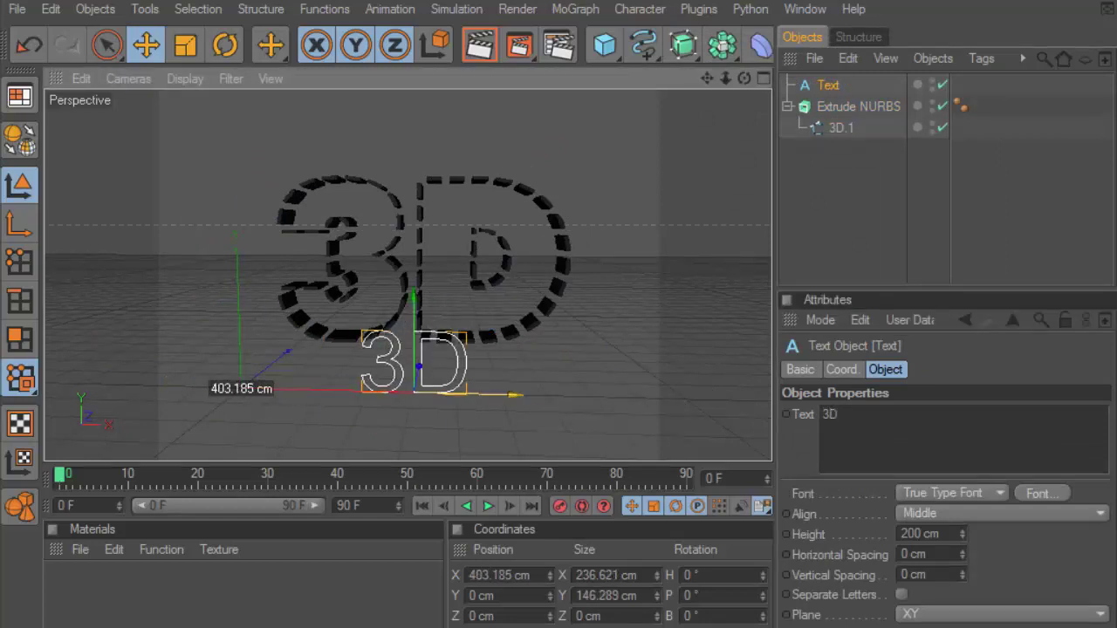
Give the text a bold sans font, raise it over the slats, and maximise the Front view.
left_click(1038, 493)
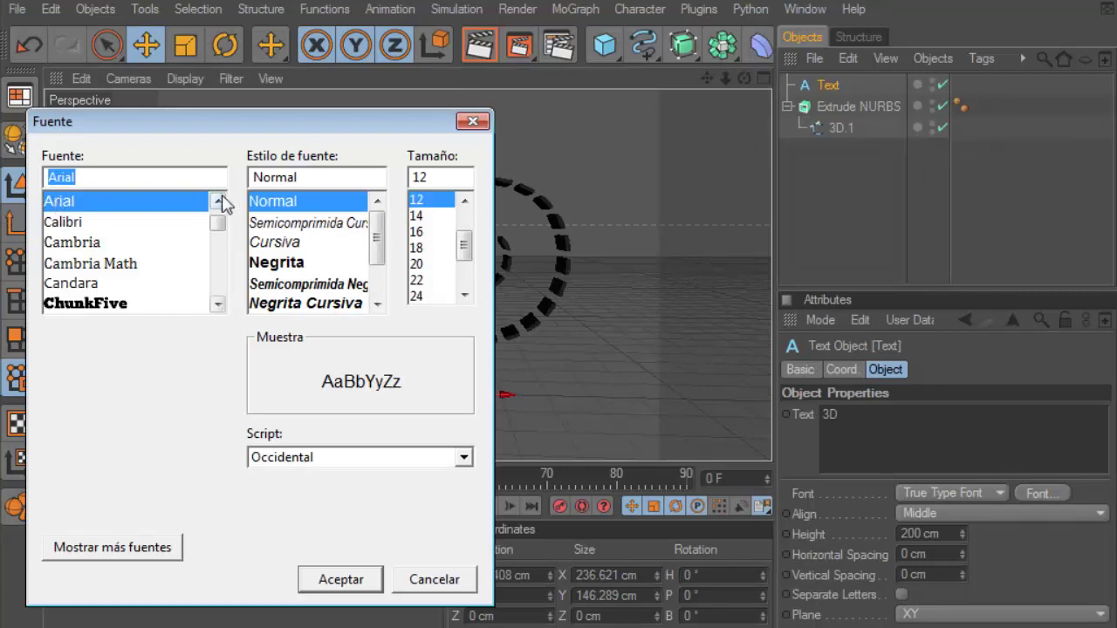
type("SansSerifExbFLF")
left_click(321, 576)
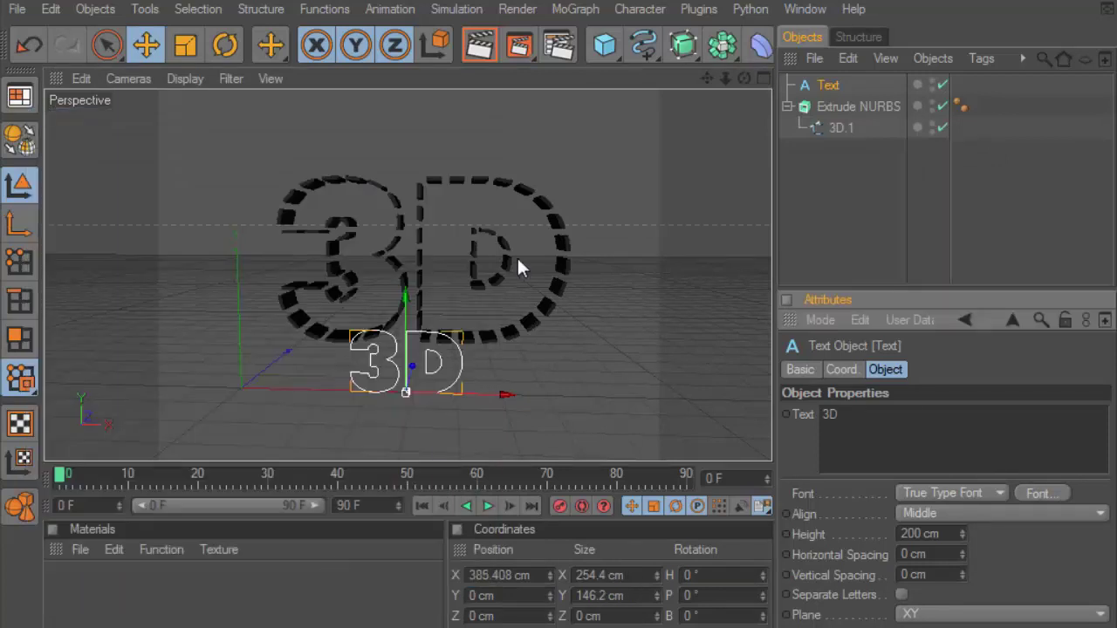
left_click_drag(404, 373, 404, 214)
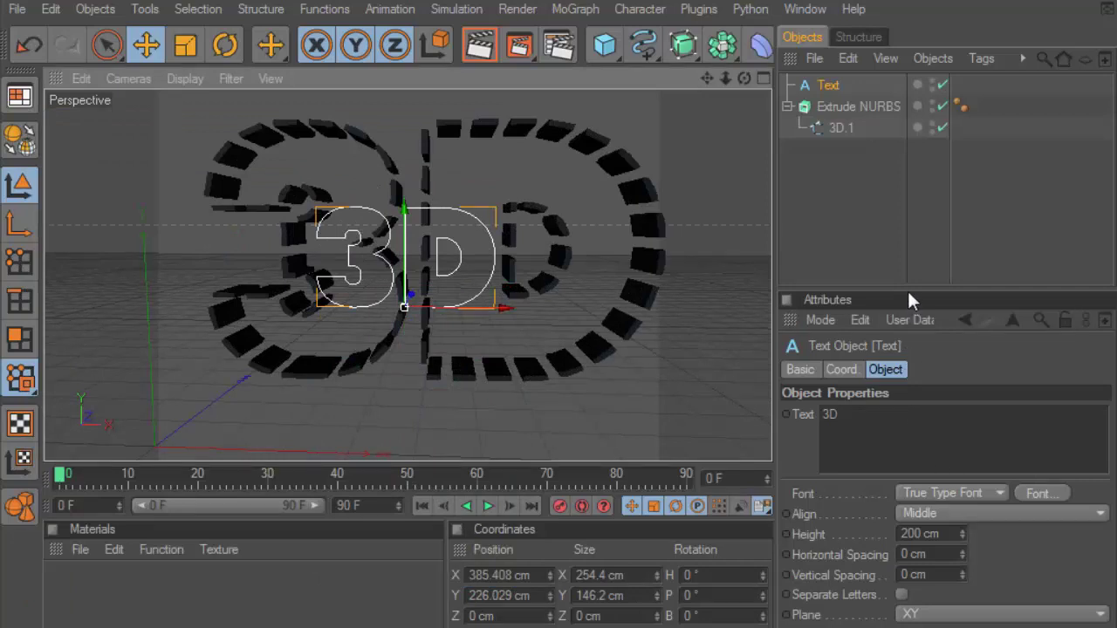
left_click_drag(908, 294, 912, 178)
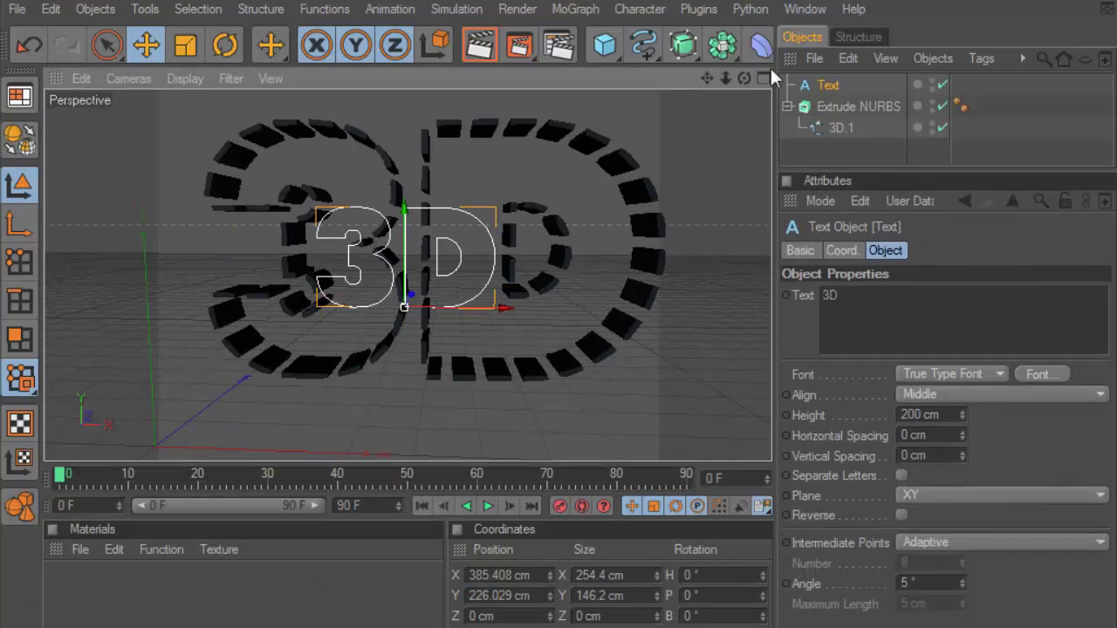
left_click(764, 78)
left_click(765, 275)
Enlarge the text height to about 480 cm and position it over the outlines.
key("h")
scroll(705, 163, "up", 1)
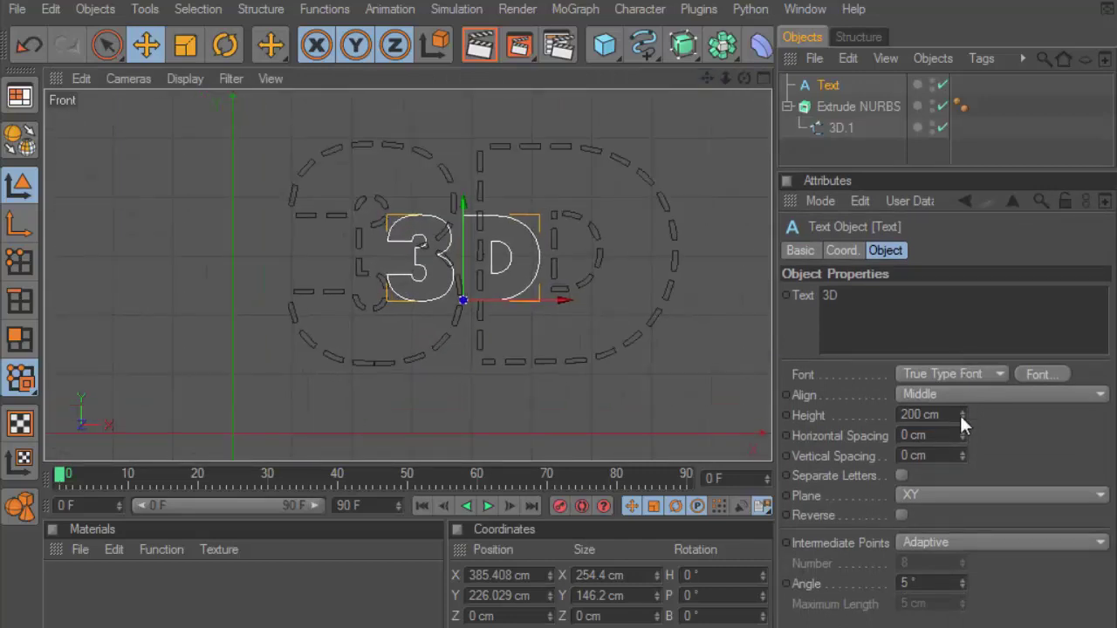
left_click_drag(962, 415, 1030, 411)
left_click_drag(961, 415, 912, 480)
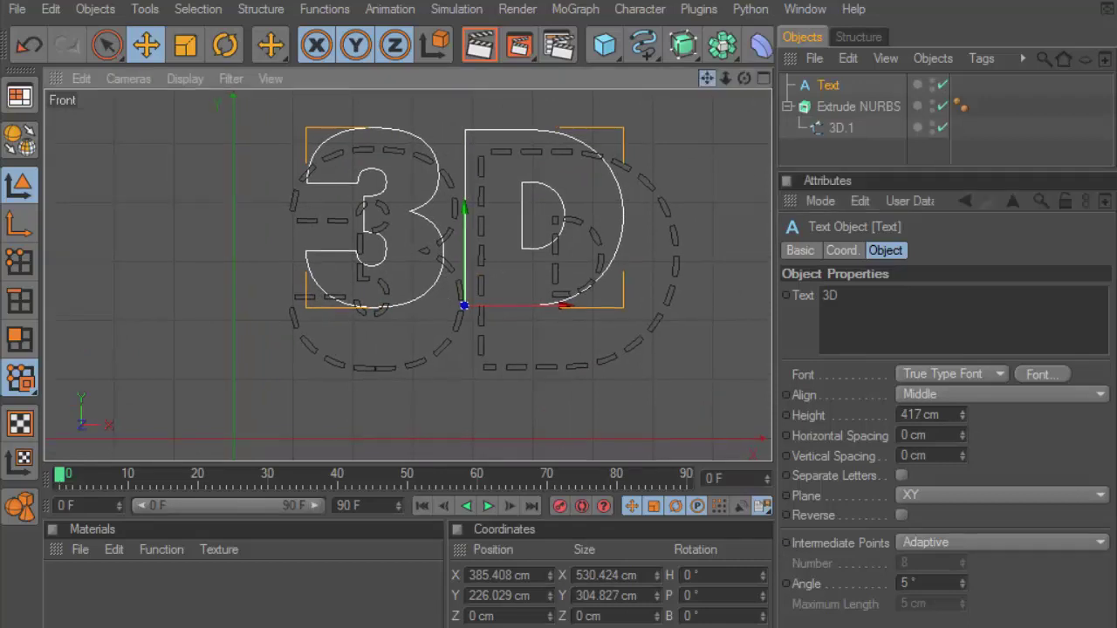
left_click_drag(707, 78, 615, 97)
left_click_drag(439, 331, 464, 331)
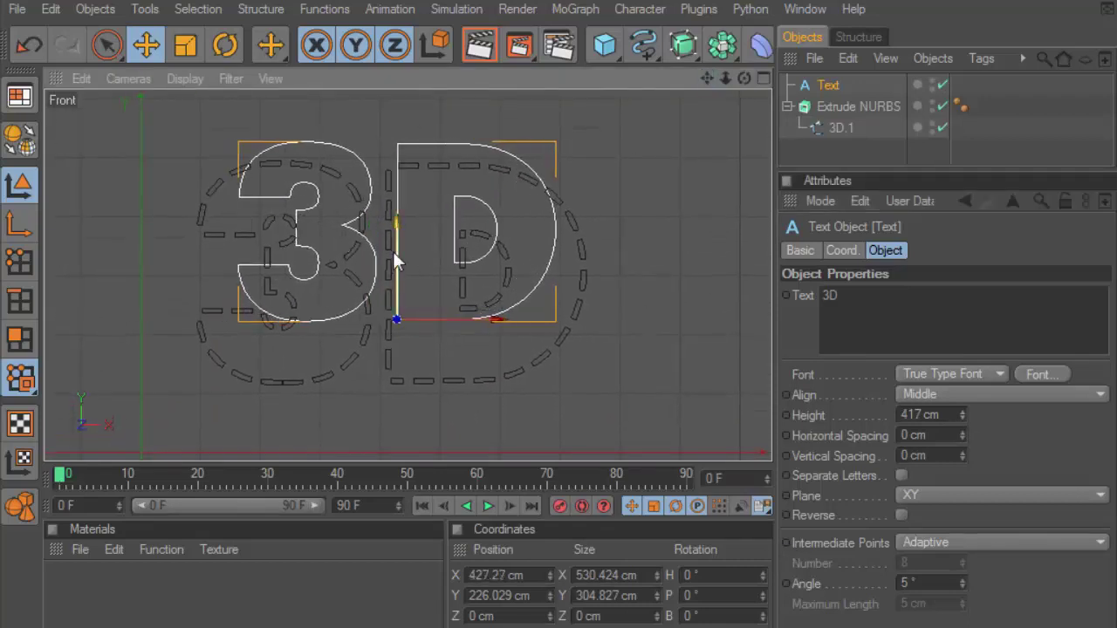
left_click_drag(393, 249, 396, 289)
left_click_drag(474, 358, 463, 358)
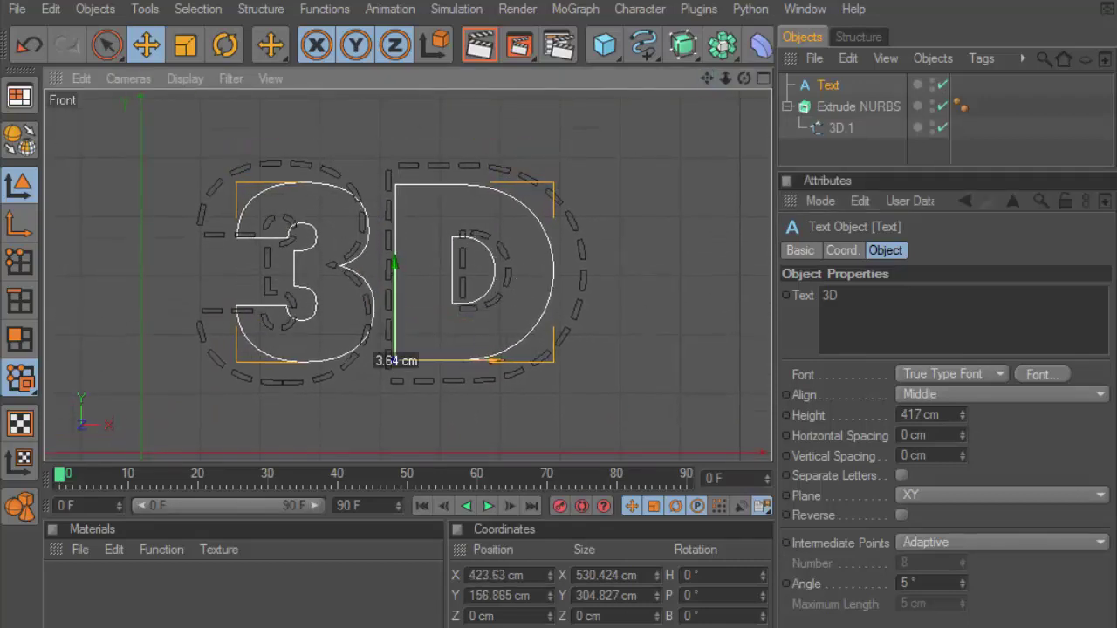
left_click_drag(962, 416, 963, 384)
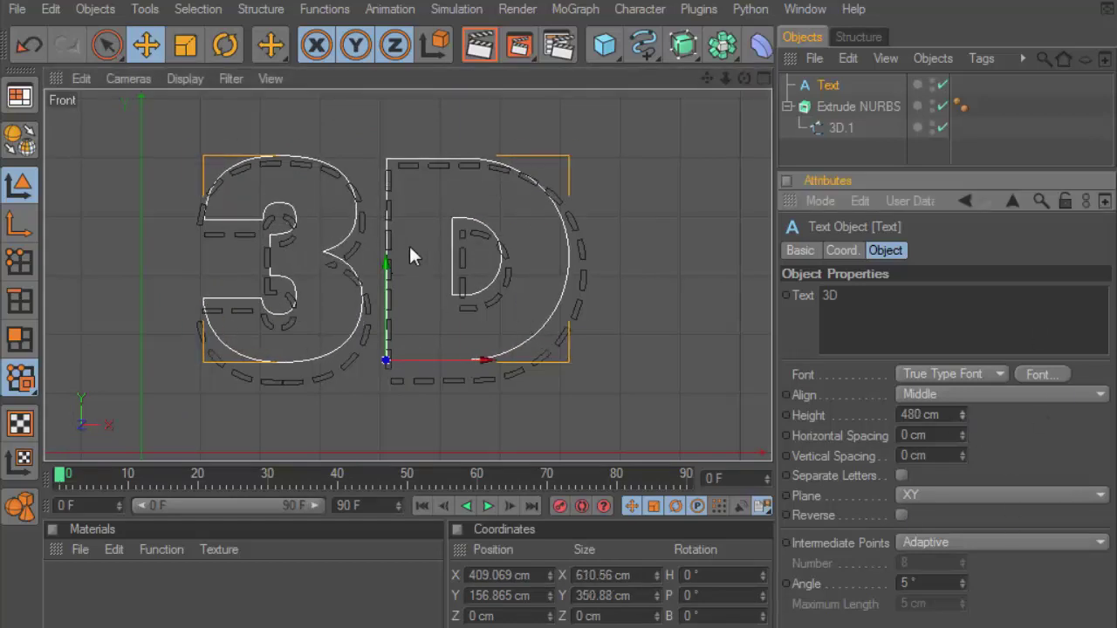
left_click_drag(386, 261, 386, 299)
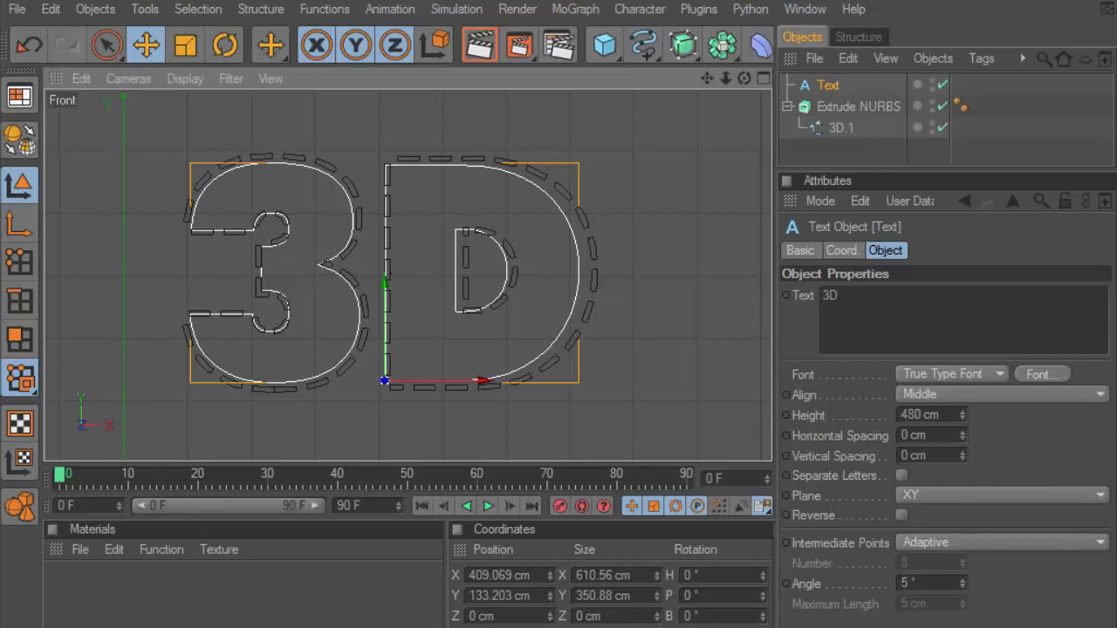
left_click_drag(433, 376, 441, 376)
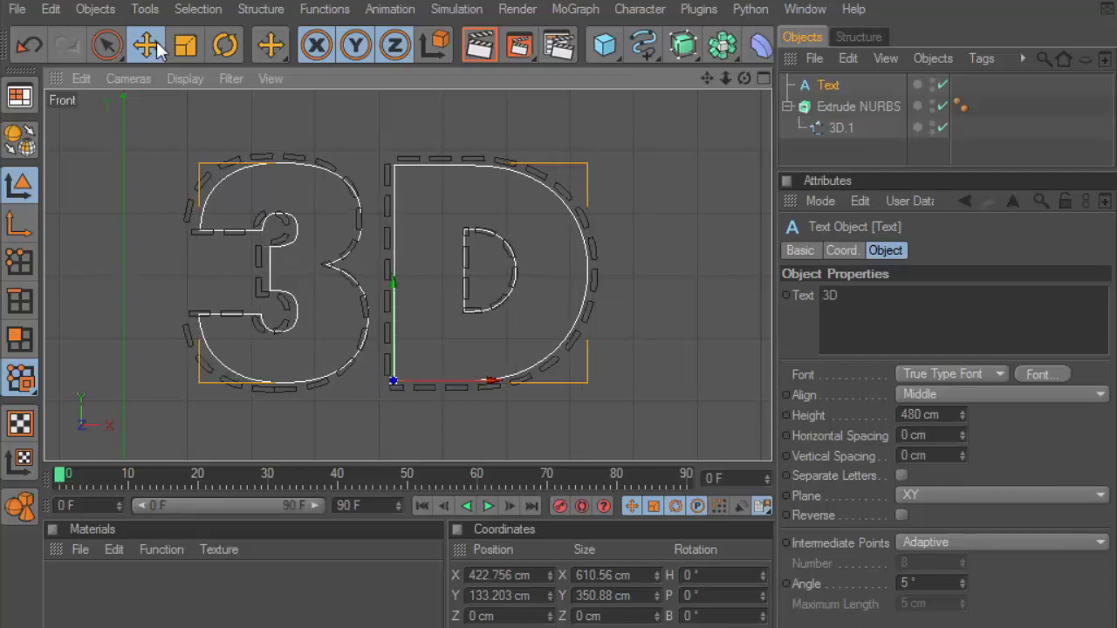
Scale the text to 502.56 cm, fine-tune its position, then maximise the Perspective view.
left_click(184, 47)
left_click(820, 85)
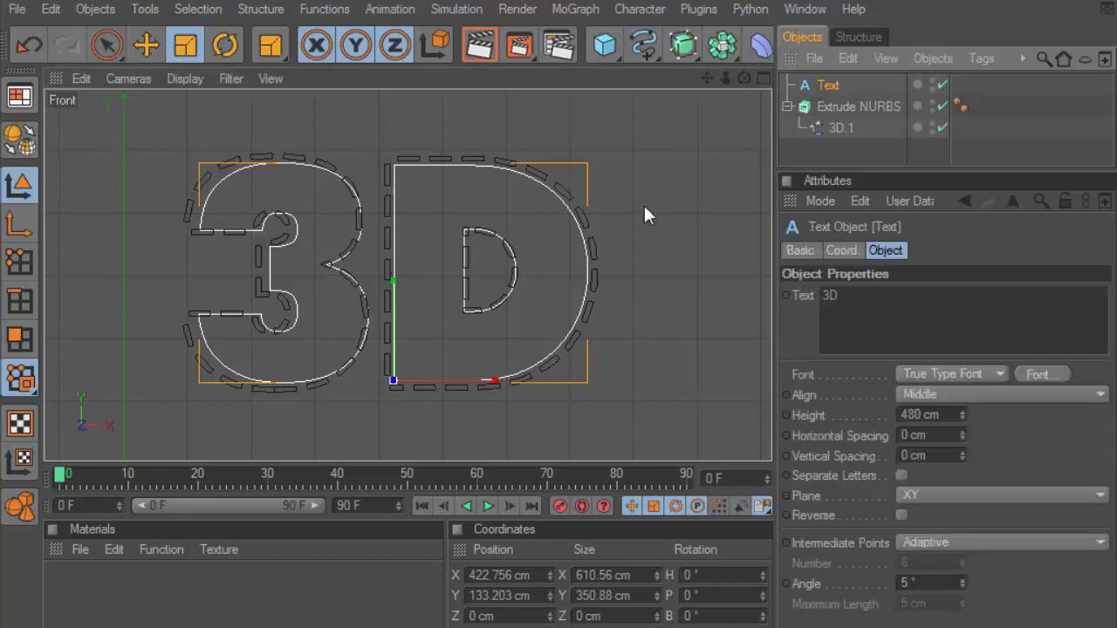
left_click_drag(646, 220, 672, 220)
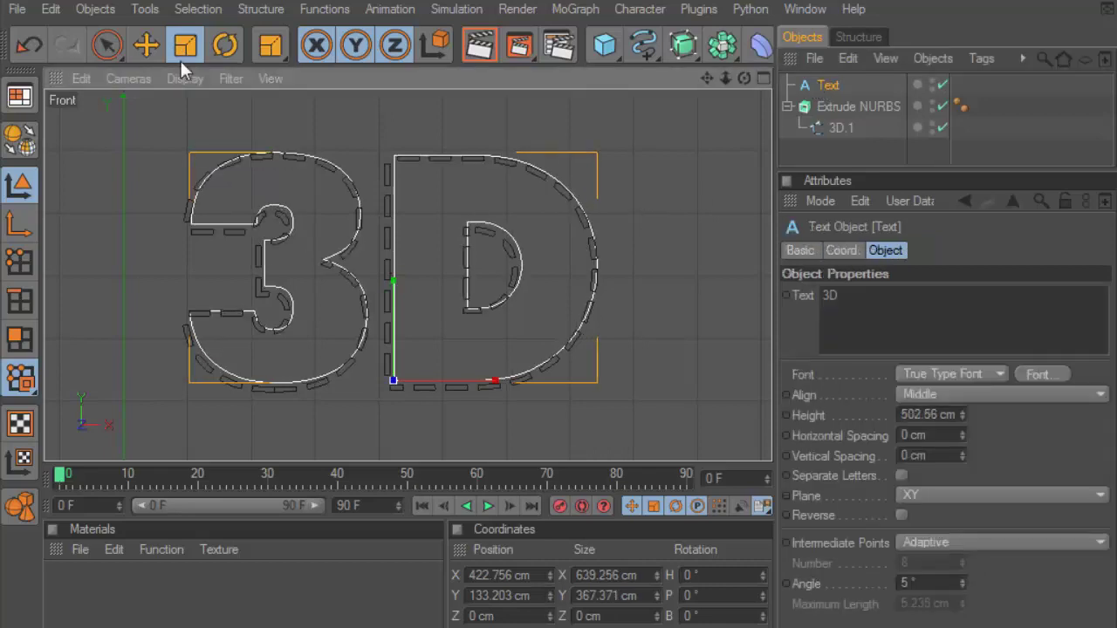
left_click(146, 46)
left_click_drag(444, 386, 435, 387)
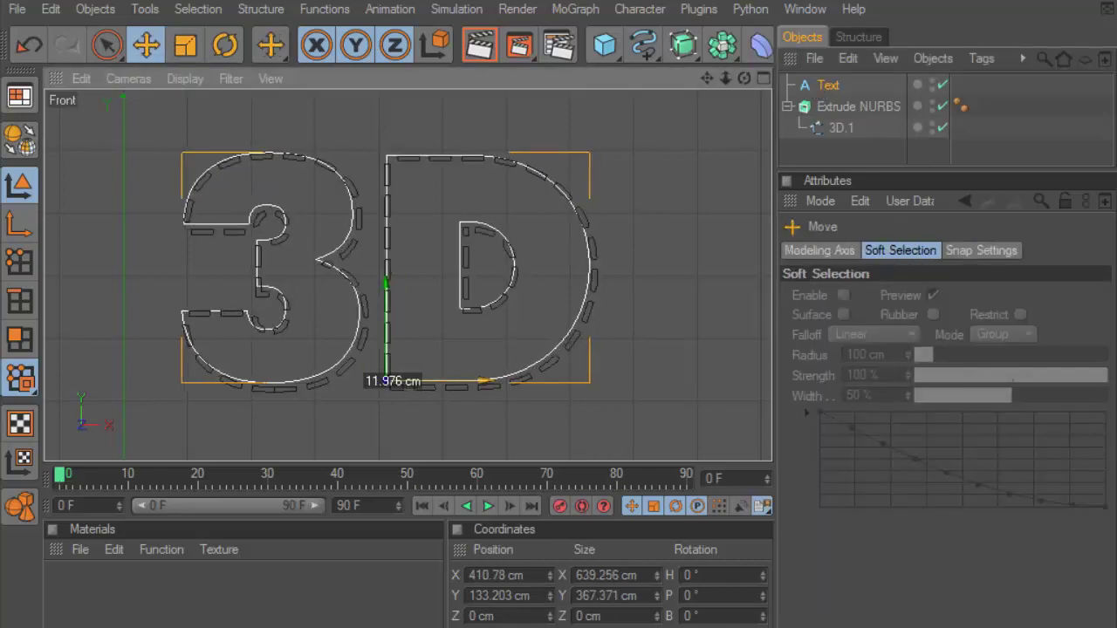
left_click_drag(387, 281, 389, 294)
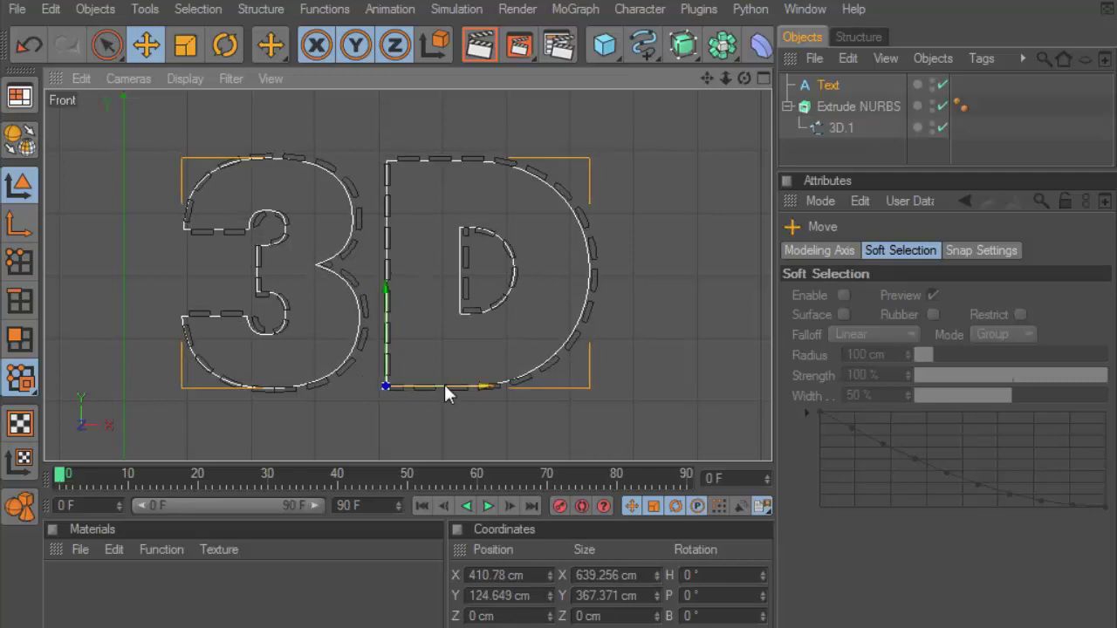
left_click_drag(445, 387, 449, 387)
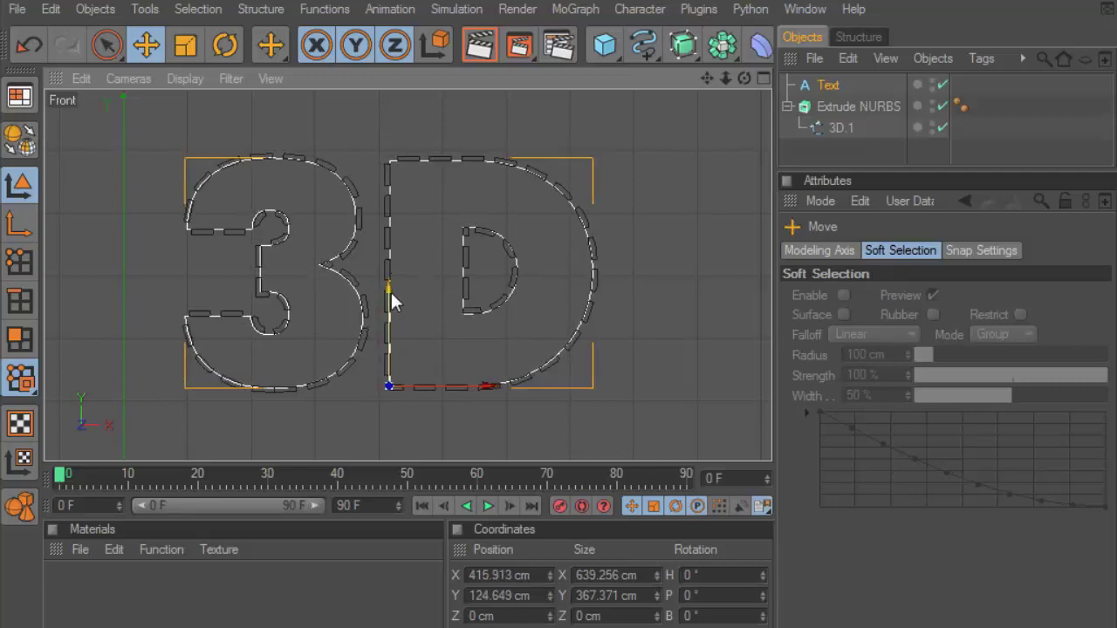
left_click_drag(388, 288, 388, 291)
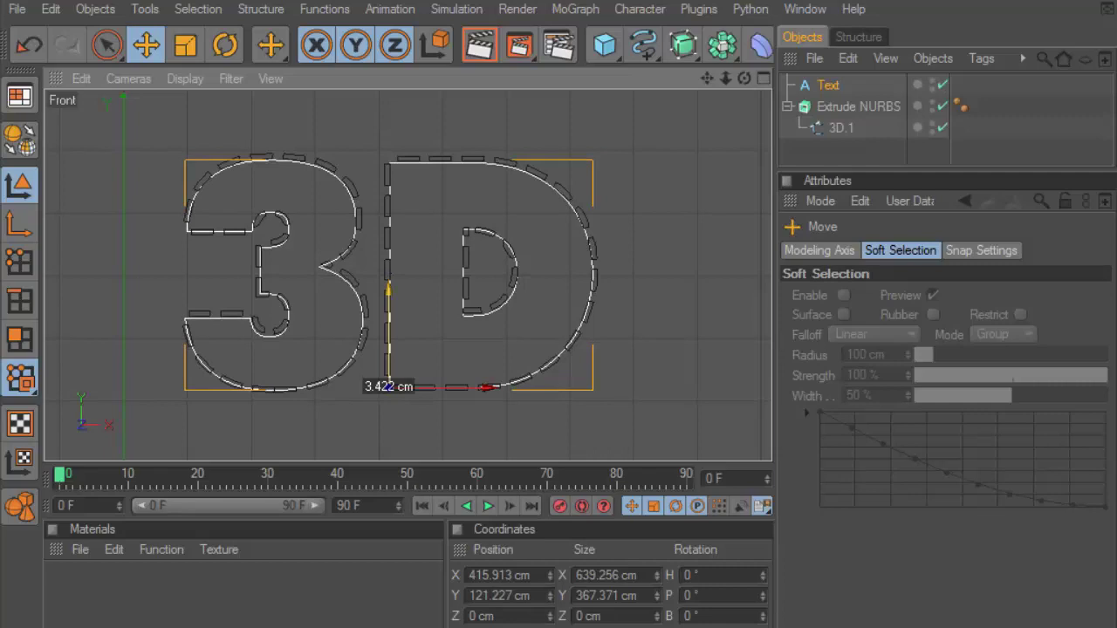
left_click(763, 77)
left_click(397, 78)
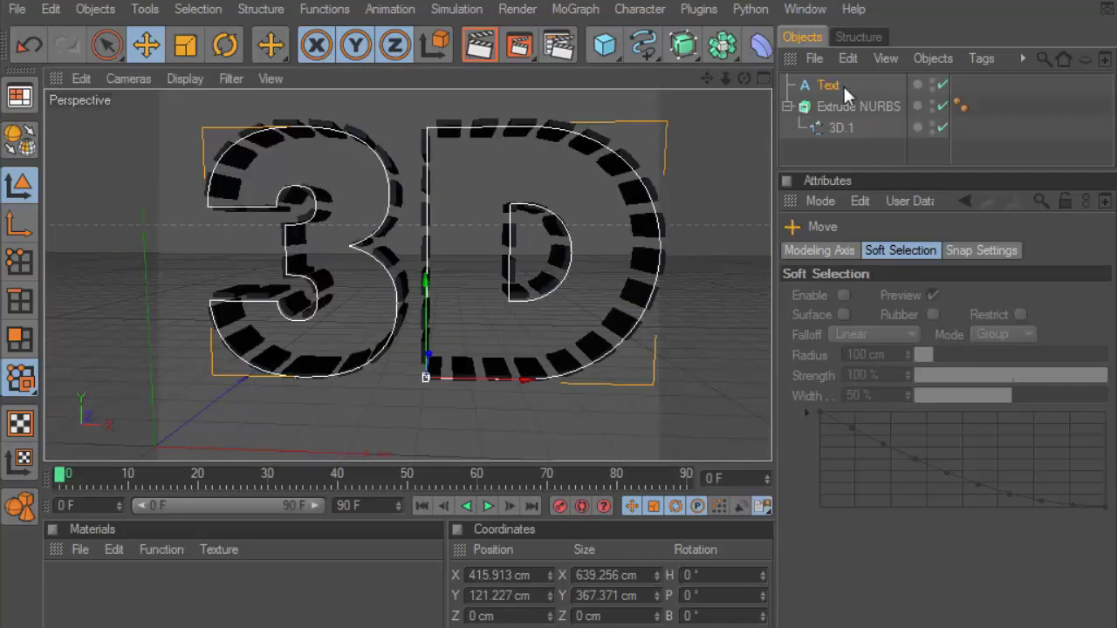
Add Extrude NURBS.1 containing the Text object and maximise the Front view.
left_click(843, 84)
left_click_drag(684, 44, 890, 63)
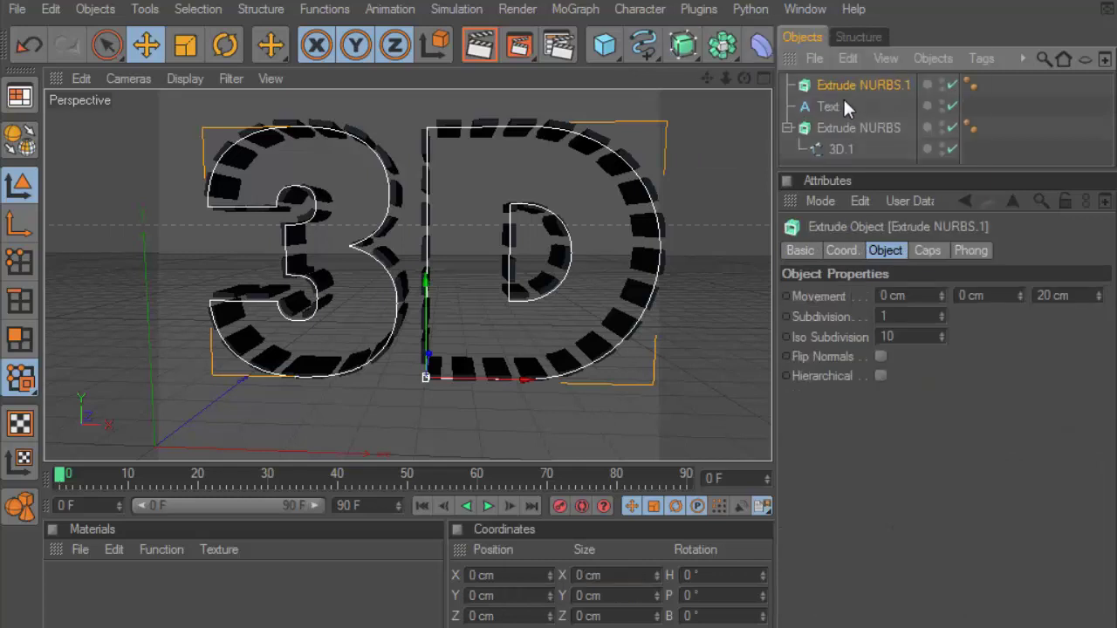
left_click_drag(844, 103, 820, 86)
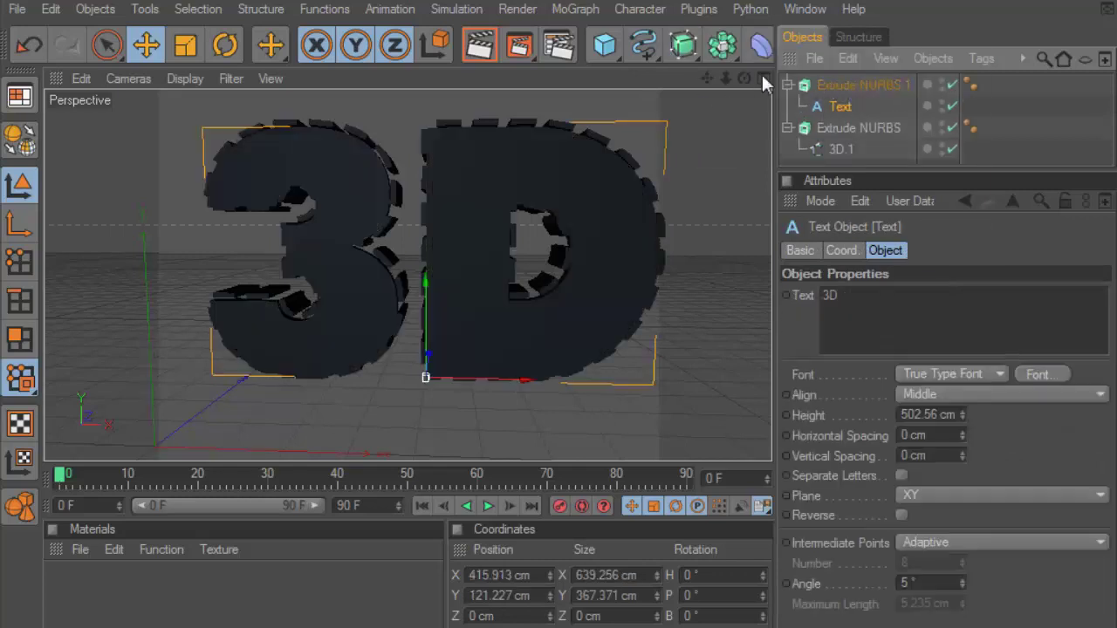
left_click(763, 78)
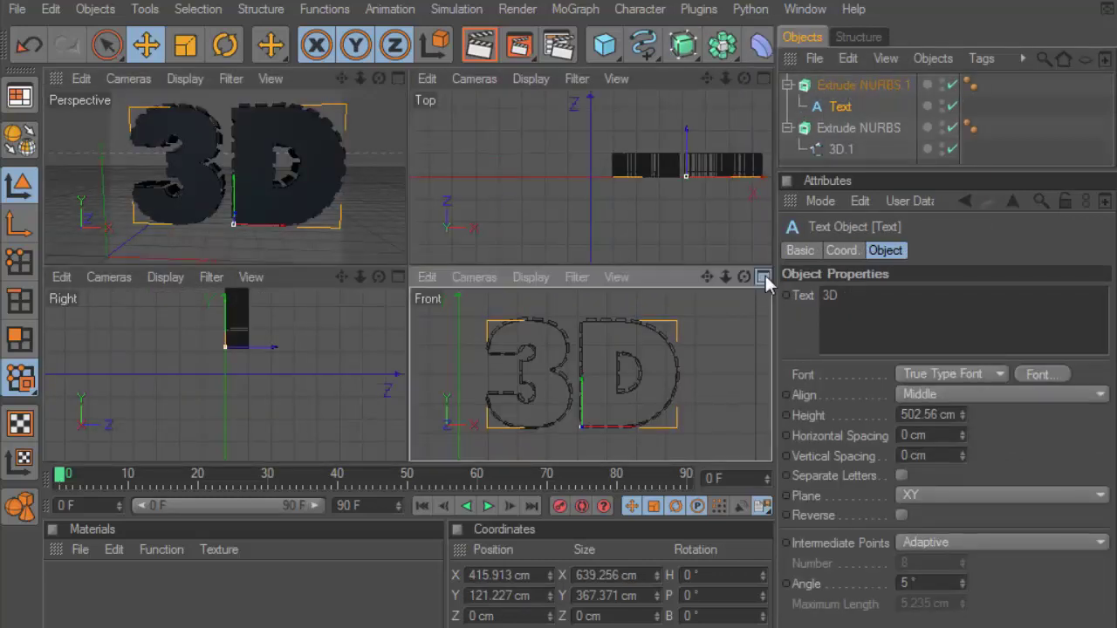
left_click(763, 277)
Nudge the Text object slightly to align it over the slatted letters.
scroll(503, 266, "up", 2)
scroll(503, 265, "up", 2)
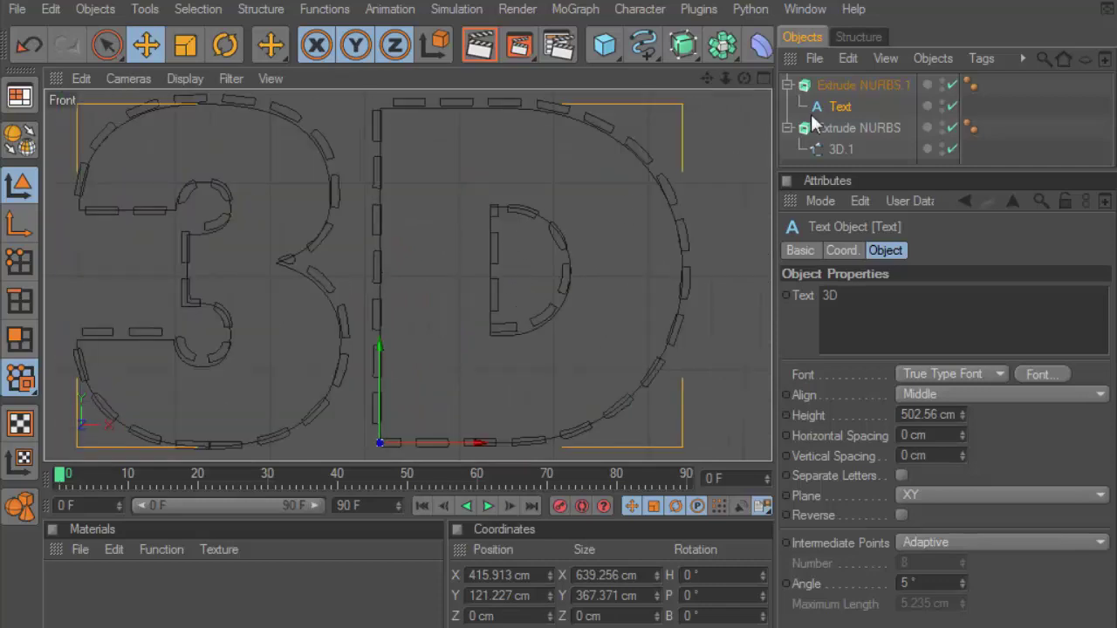
left_click(834, 90)
scroll(401, 332, "down", 1)
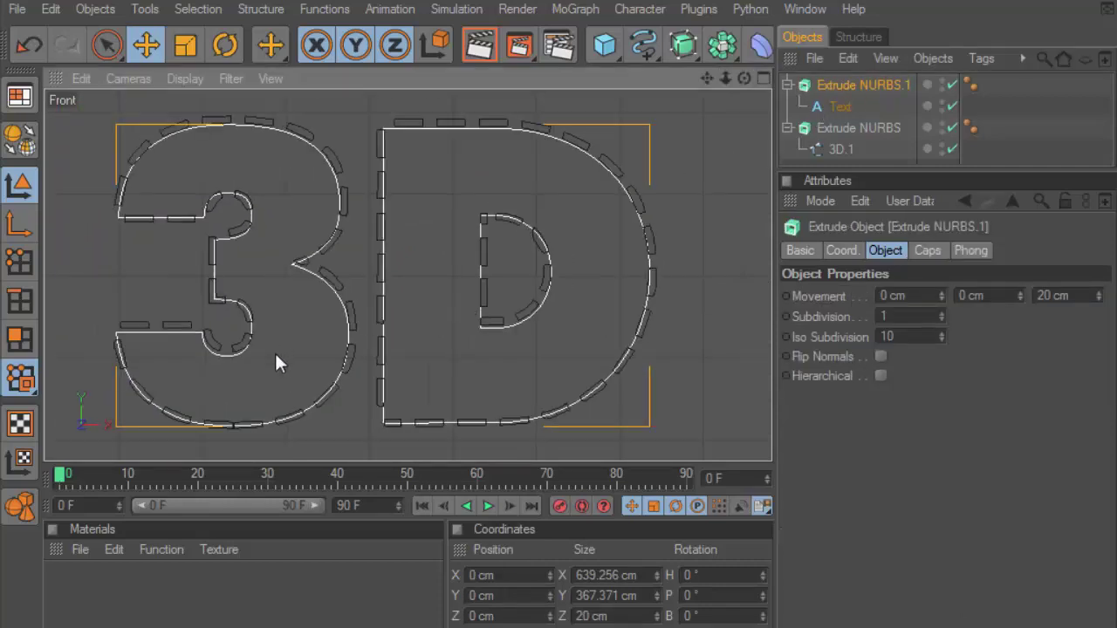
left_click(848, 106)
left_click_drag(444, 424, 447, 424)
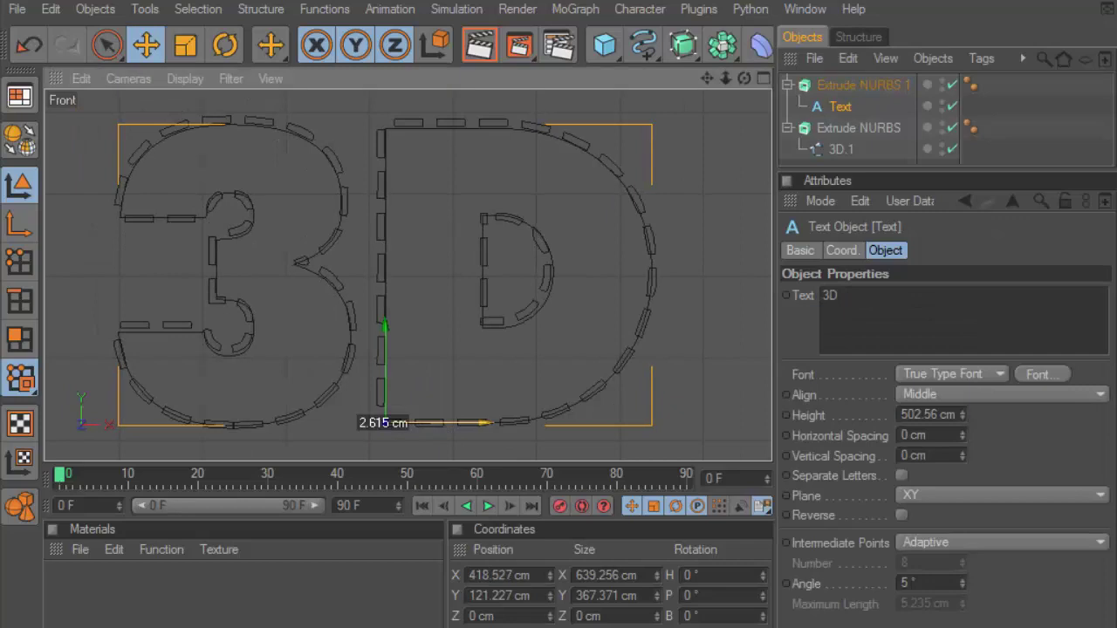
left_click_drag(384, 384, 384, 380)
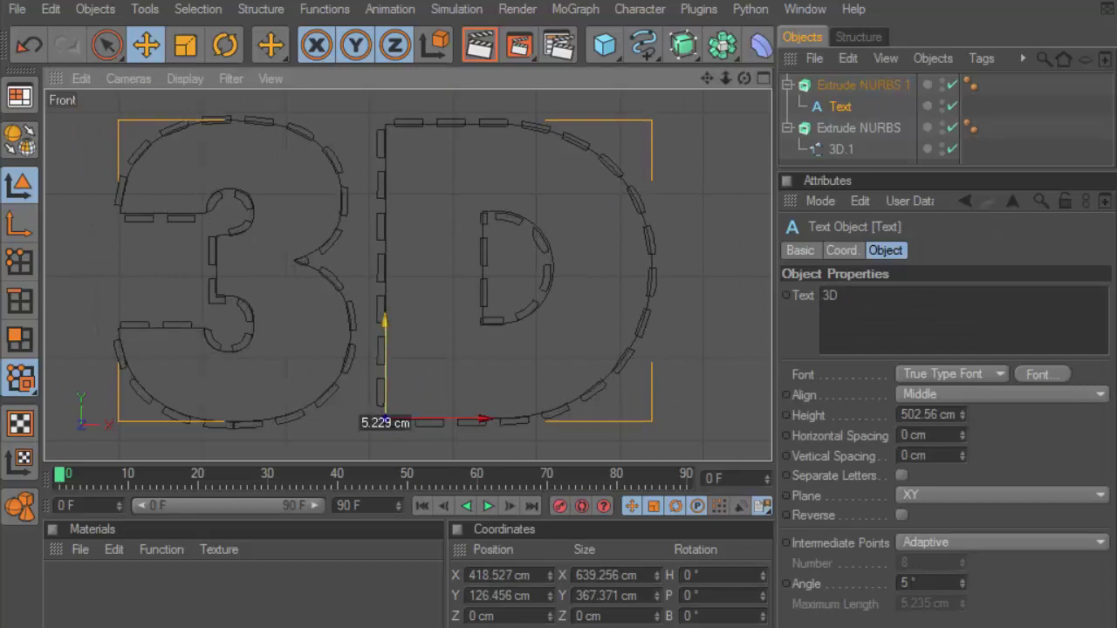
left_click_drag(477, 414, 474, 414)
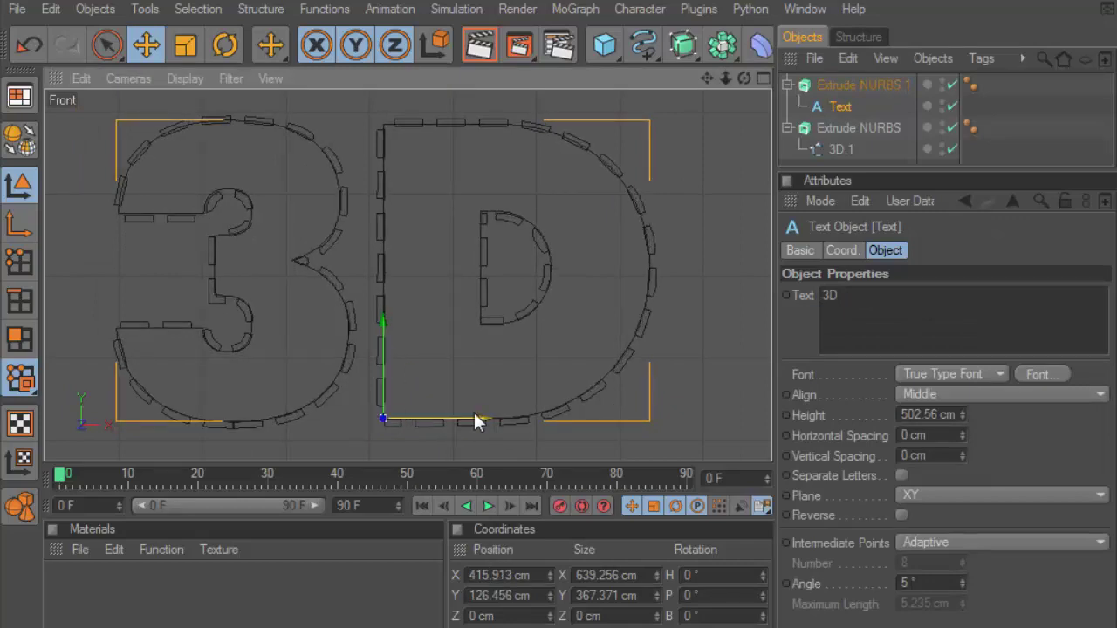
scroll(411, 320, "down", 1)
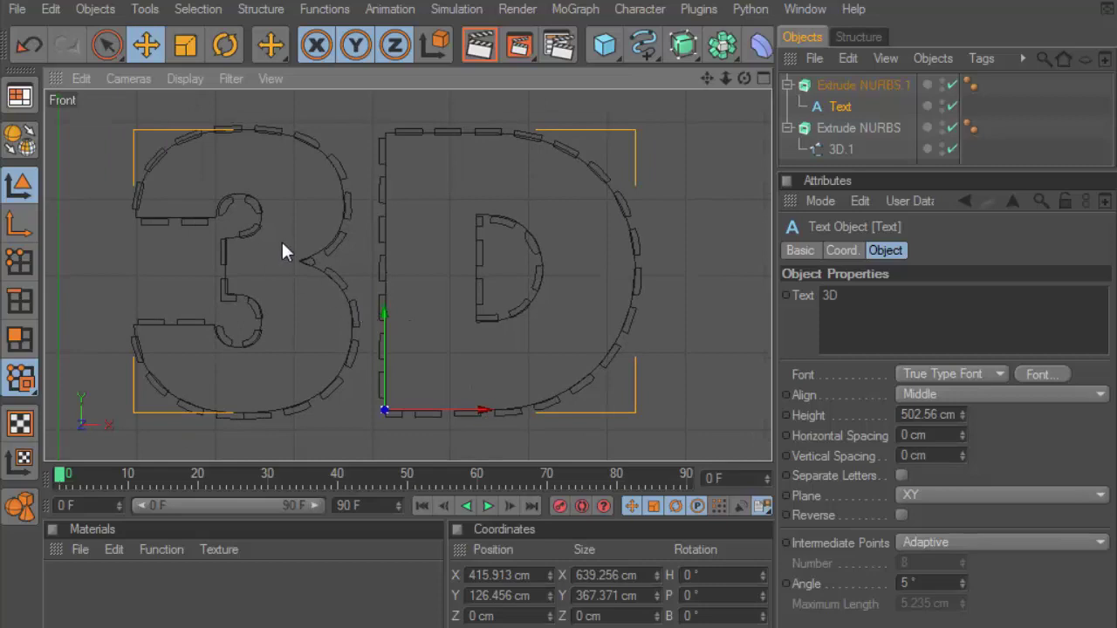
Preview-render the extruded letters in Perspective, then pull Text back out of Extrude NURBS.1.
left_click(765, 78)
left_click(399, 77)
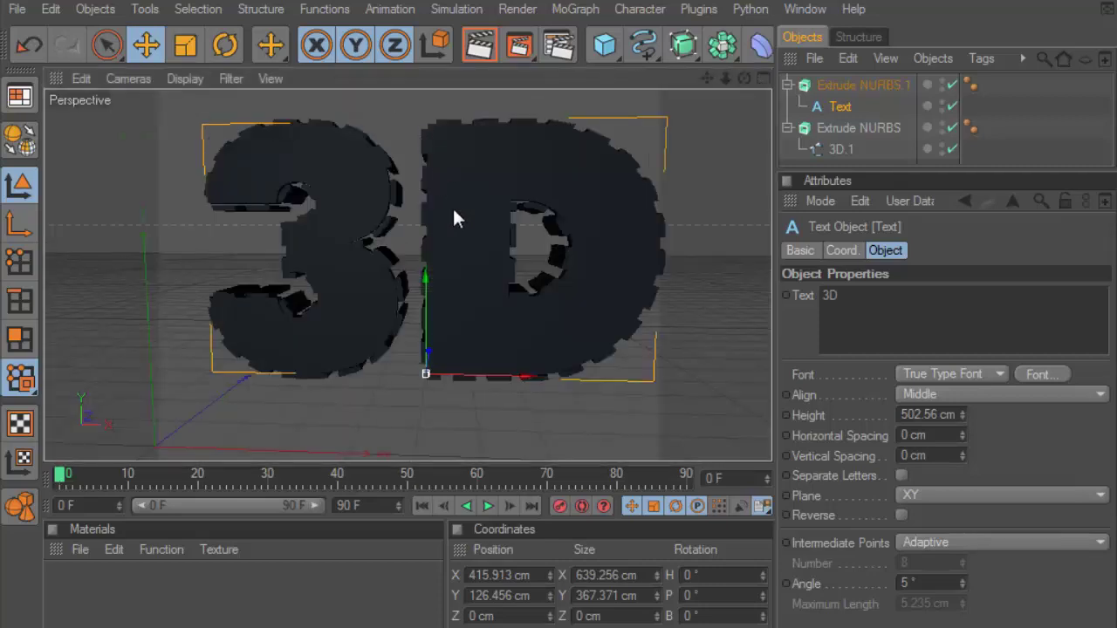
left_click(475, 59)
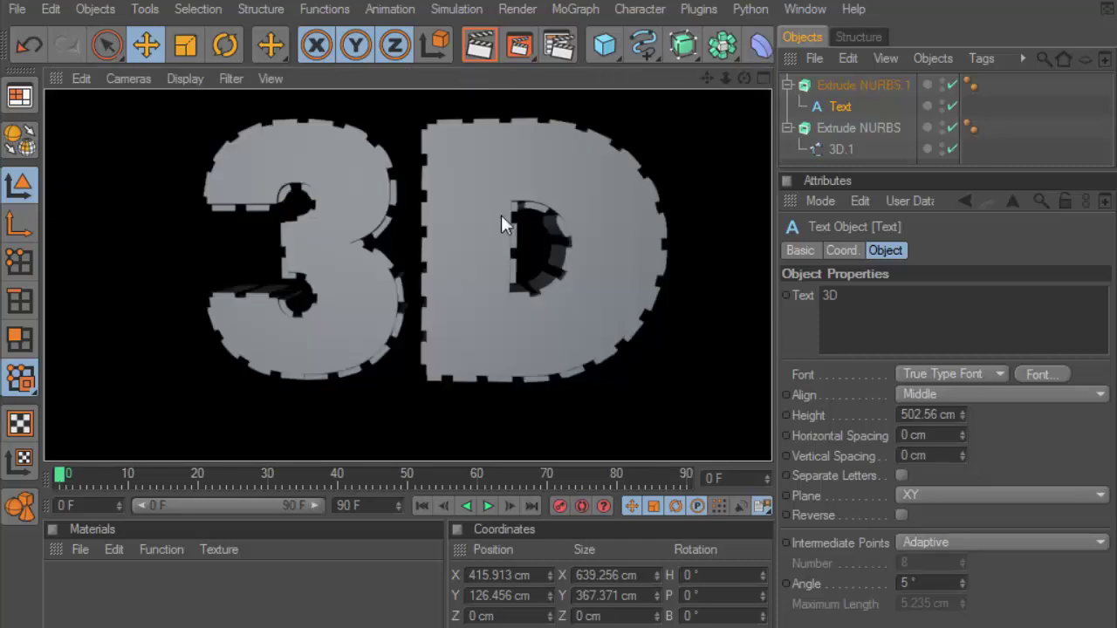
scroll(501, 215, "down", 2)
left_click_drag(744, 77, 733, 79)
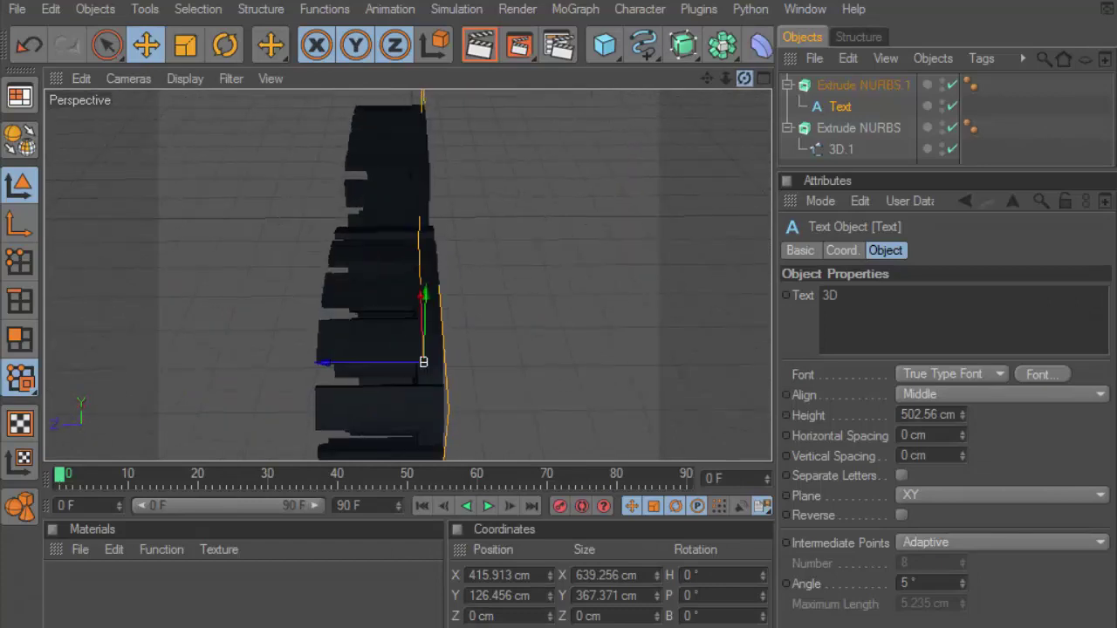
scroll(472, 253, "up", 3)
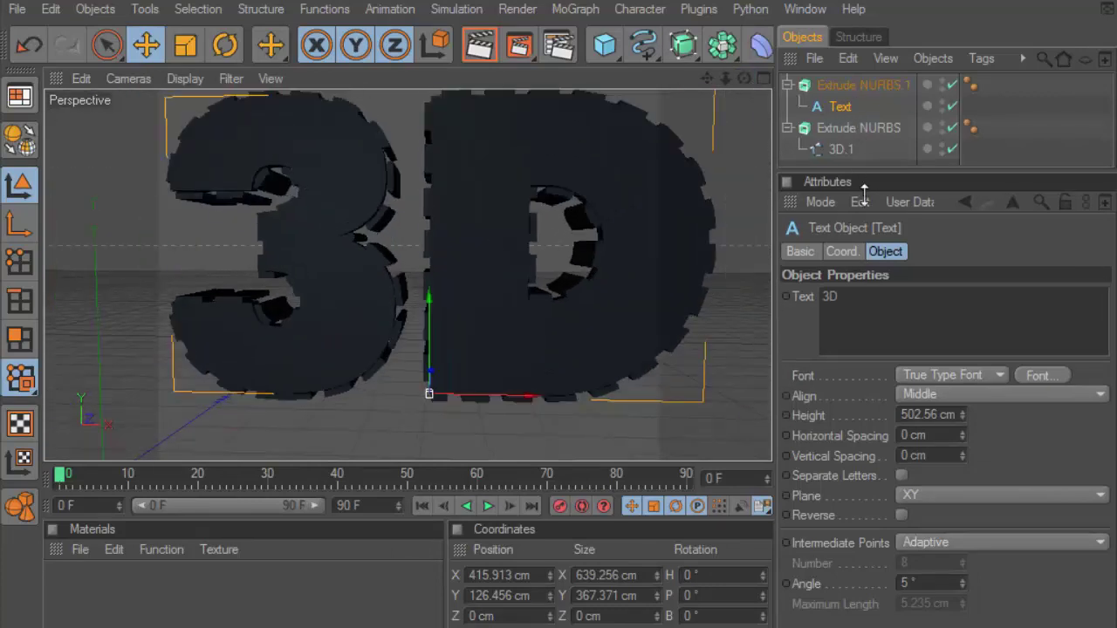
left_click_drag(858, 172, 858, 261)
mouse_move(851, 107)
left_mouse_down()
mouse_move(838, 126)
mouse_move(834, 118)
left_mouse_up()
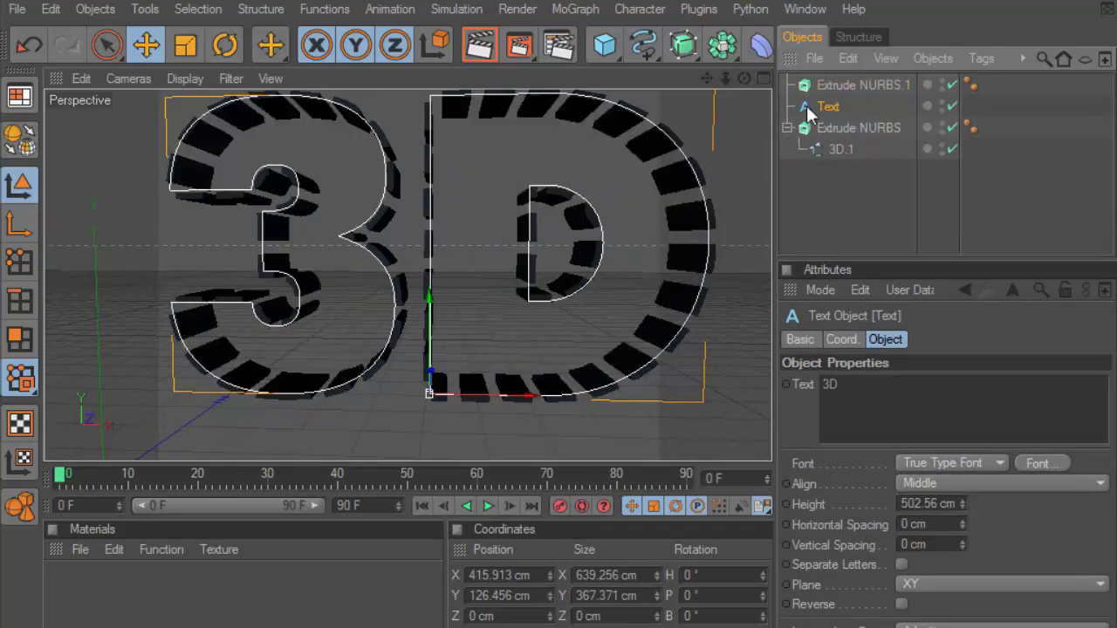
Convert the text to an editable spline and start Create Outline in Points mode.
left_click(24, 141)
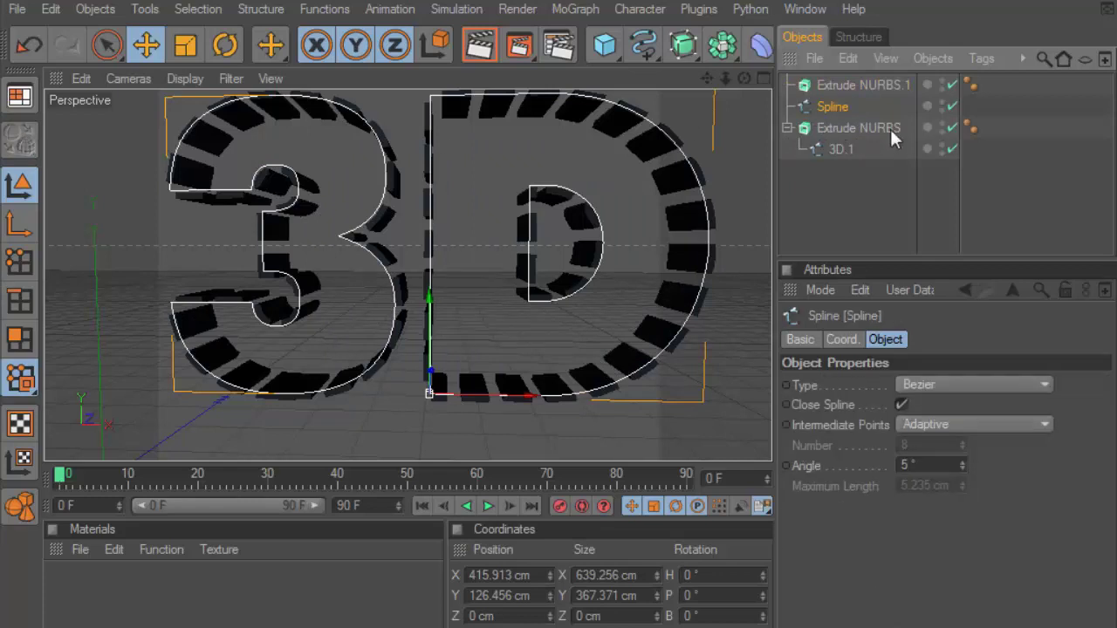
left_click(21, 266)
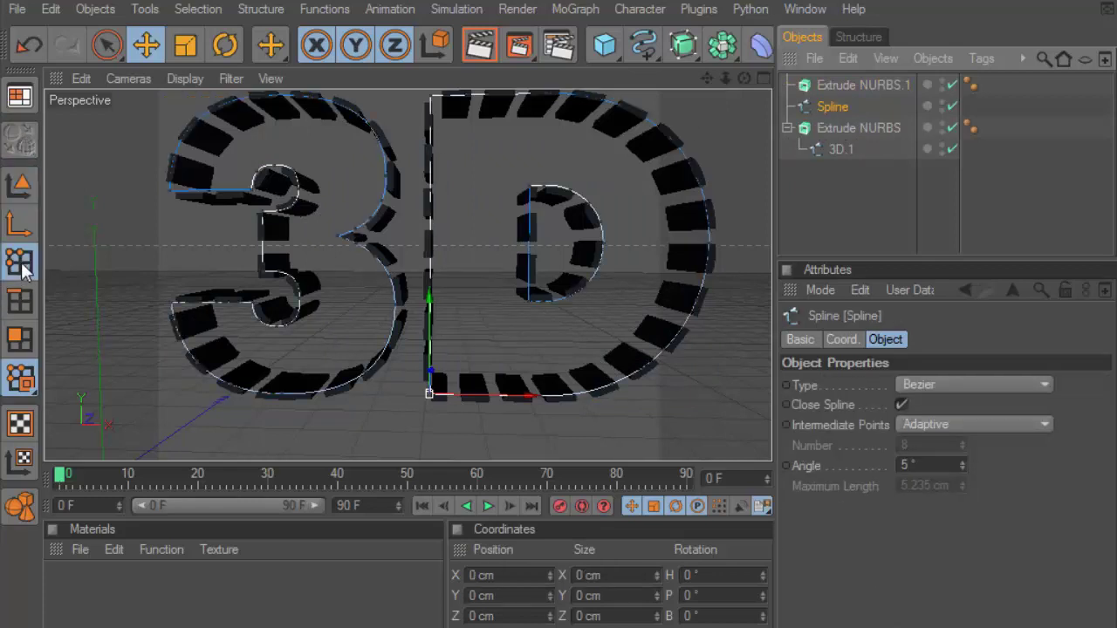
right_click(479, 177)
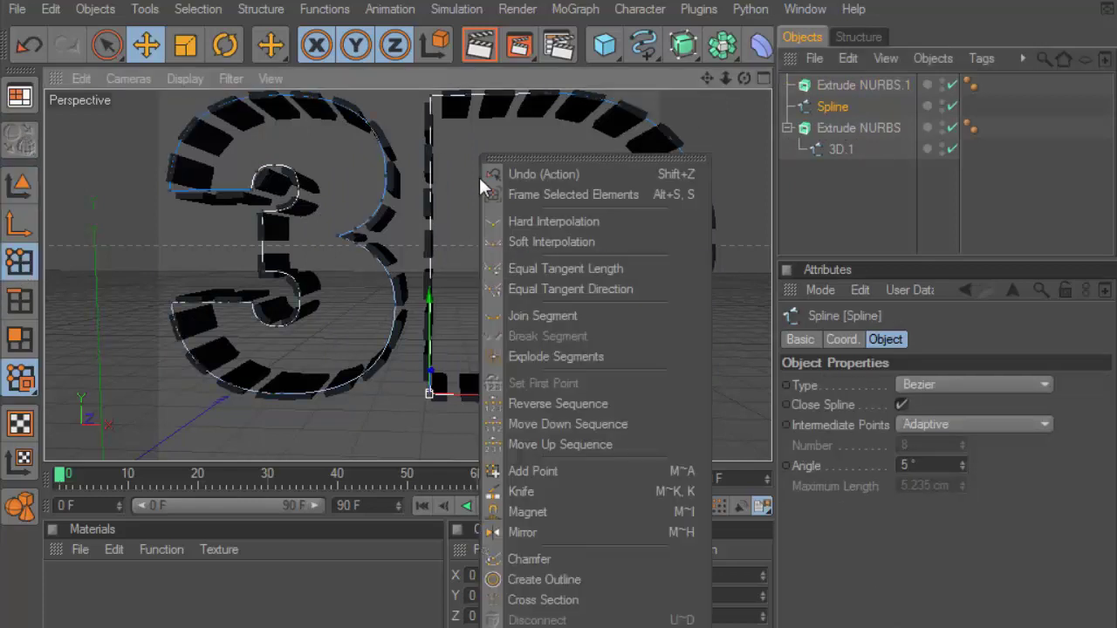
left_click(524, 580)
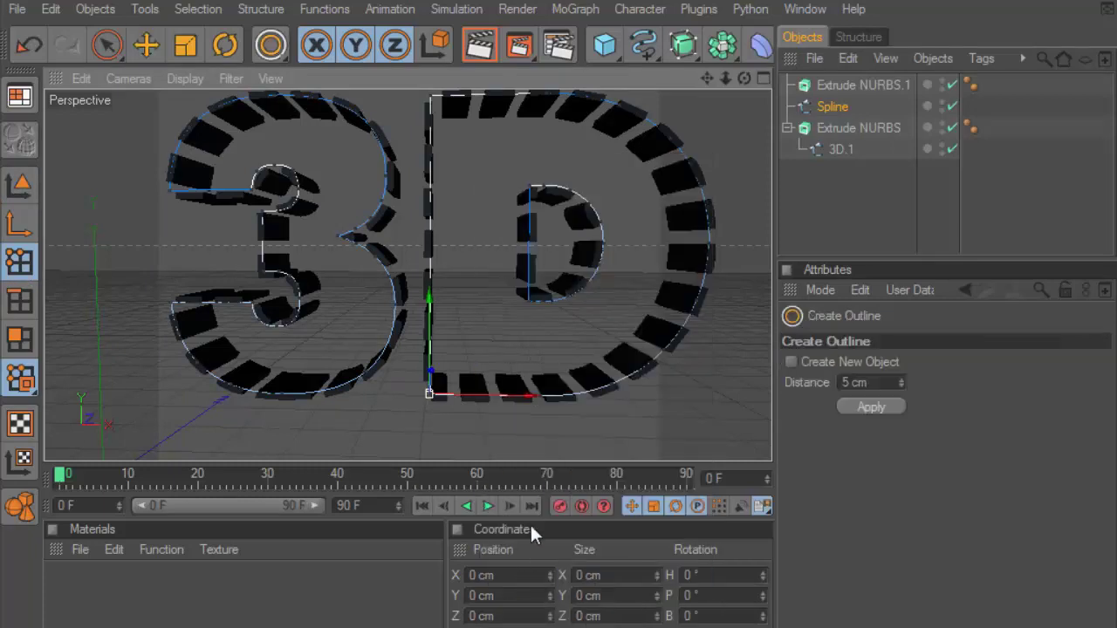
Create a separate outline object, Spline.1, offset 5 cm outward around the letters.
left_click(794, 363)
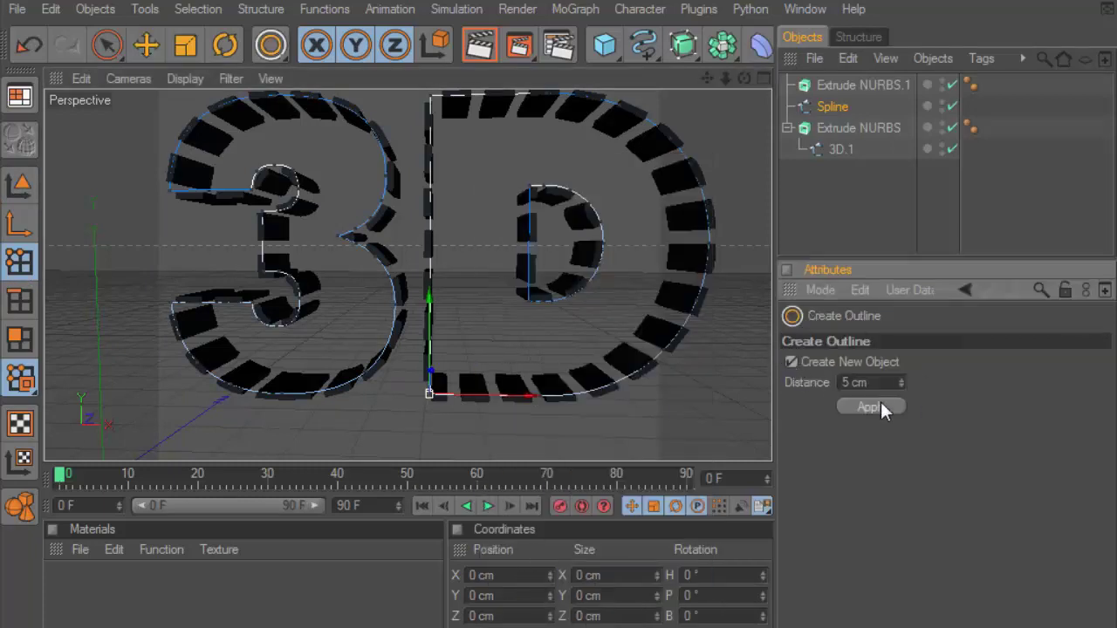
left_click(621, 188)
left_click_drag(621, 188, 663, 188)
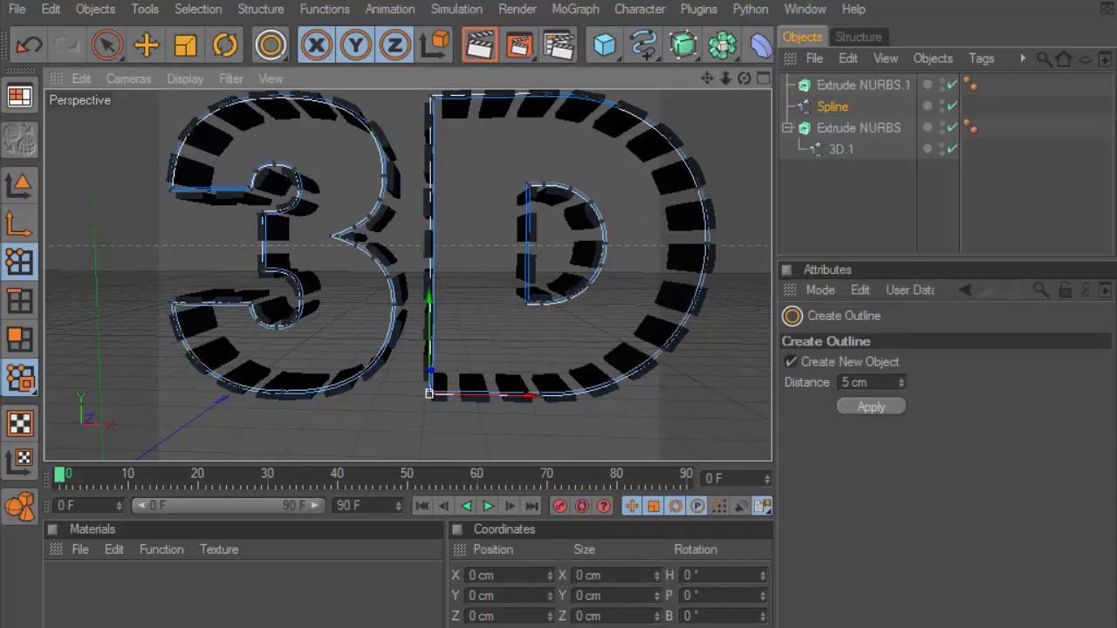
left_click_drag(663, 189, 672, 189)
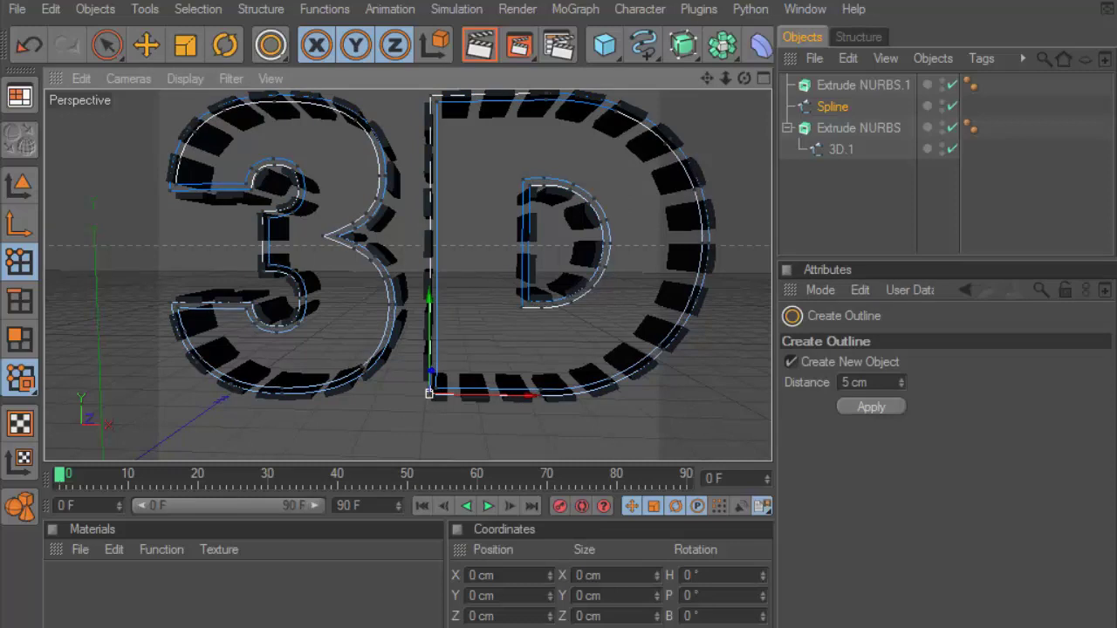
left_click(621, 189)
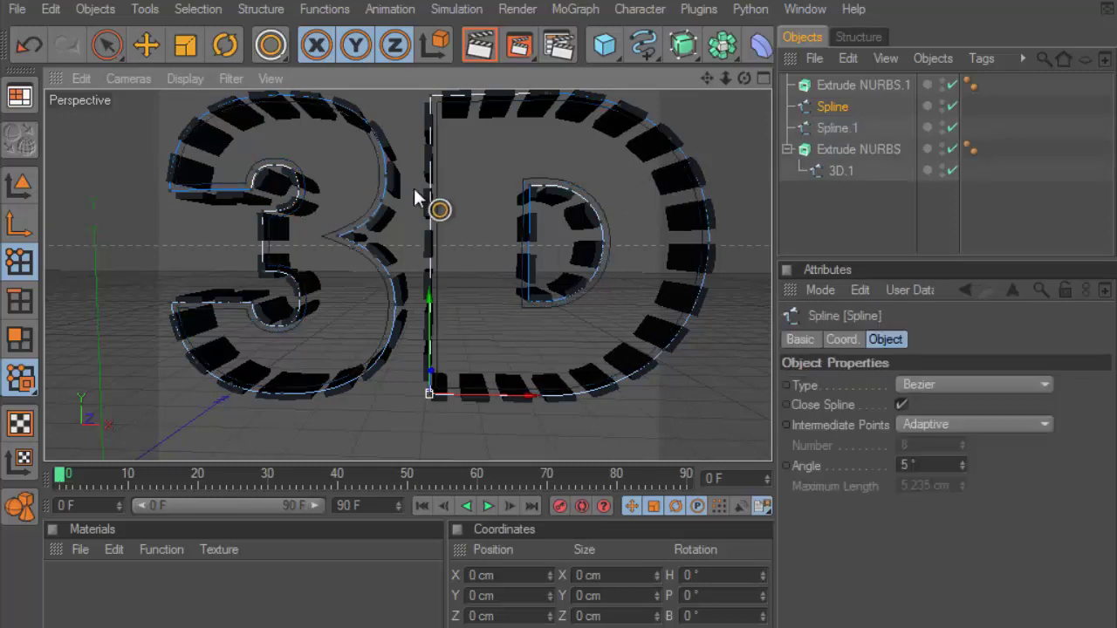
Return to Model mode with Live Selection, deselect the spline, and zoom out.
left_click(761, 79)
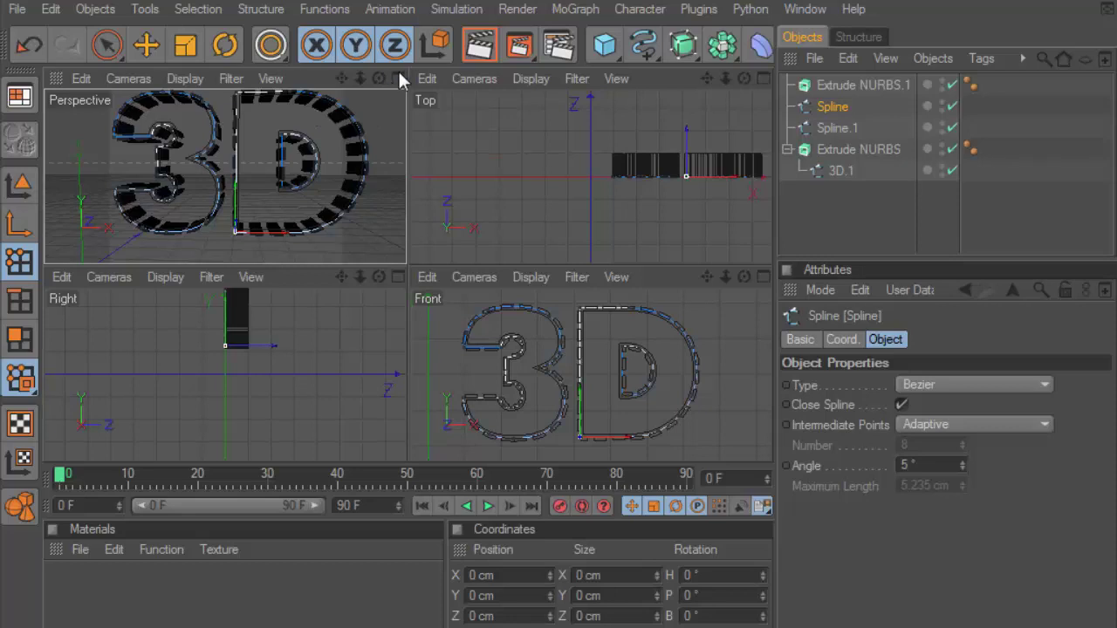
left_click(398, 73)
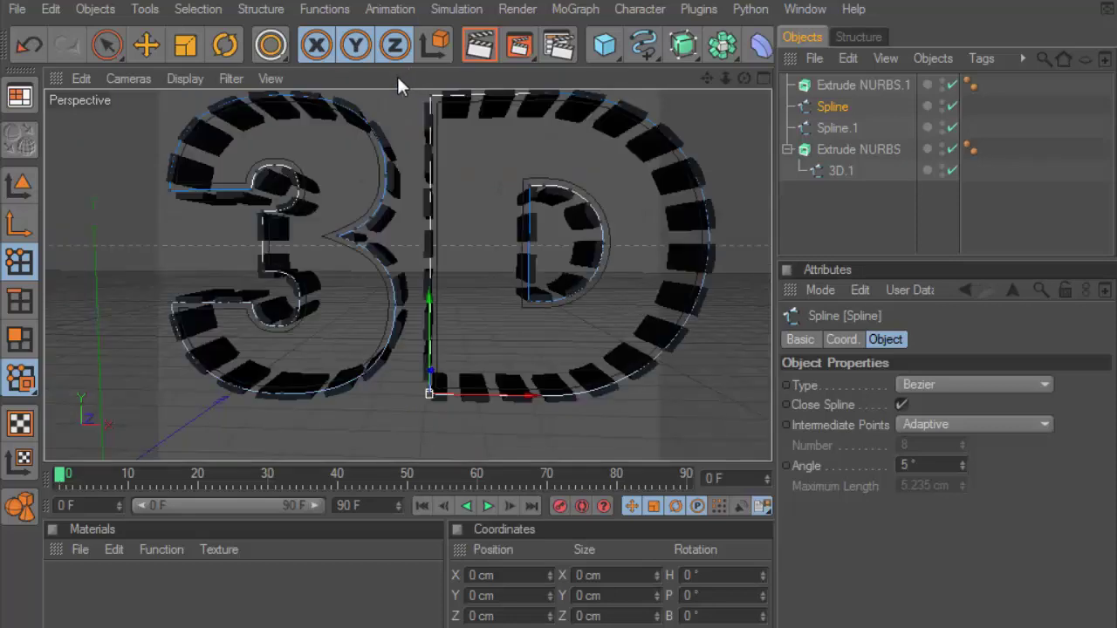
left_click(145, 50)
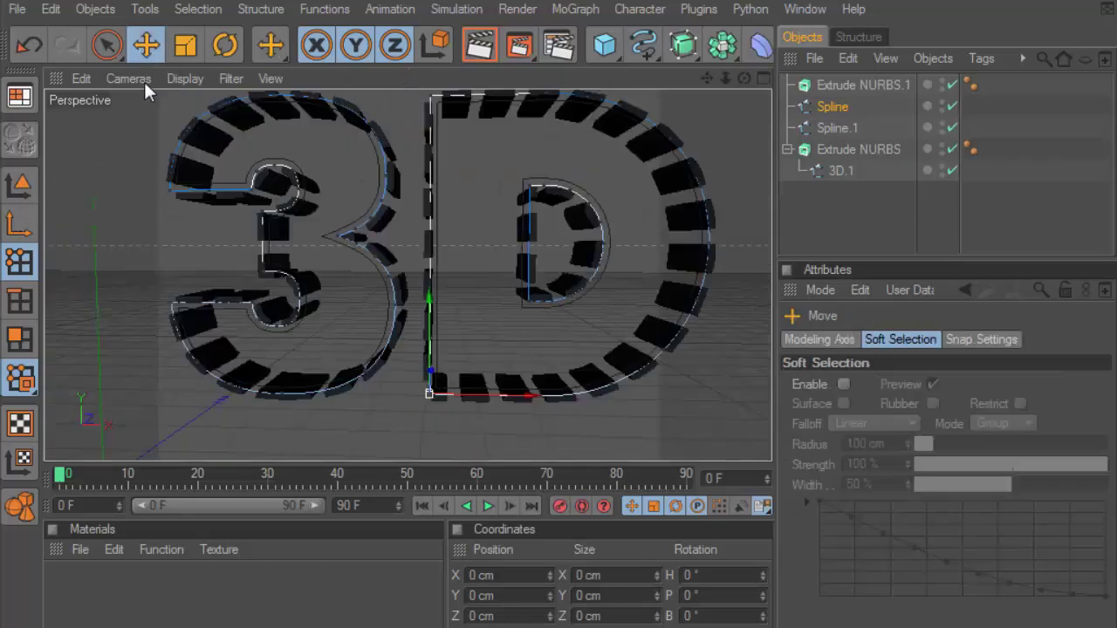
left_click(830, 112)
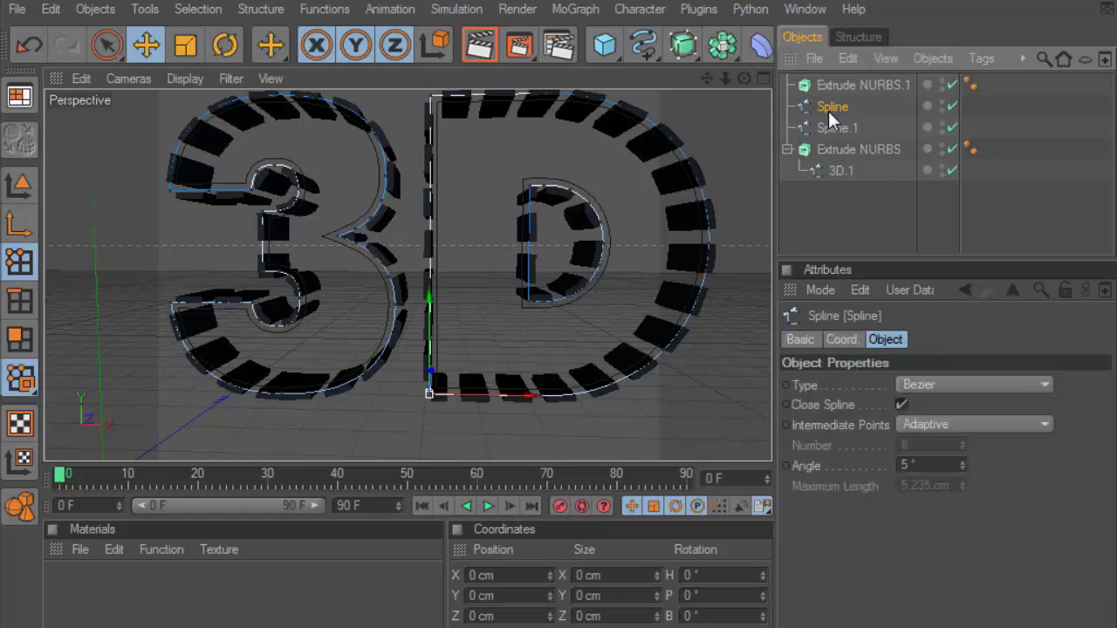
left_click(108, 46)
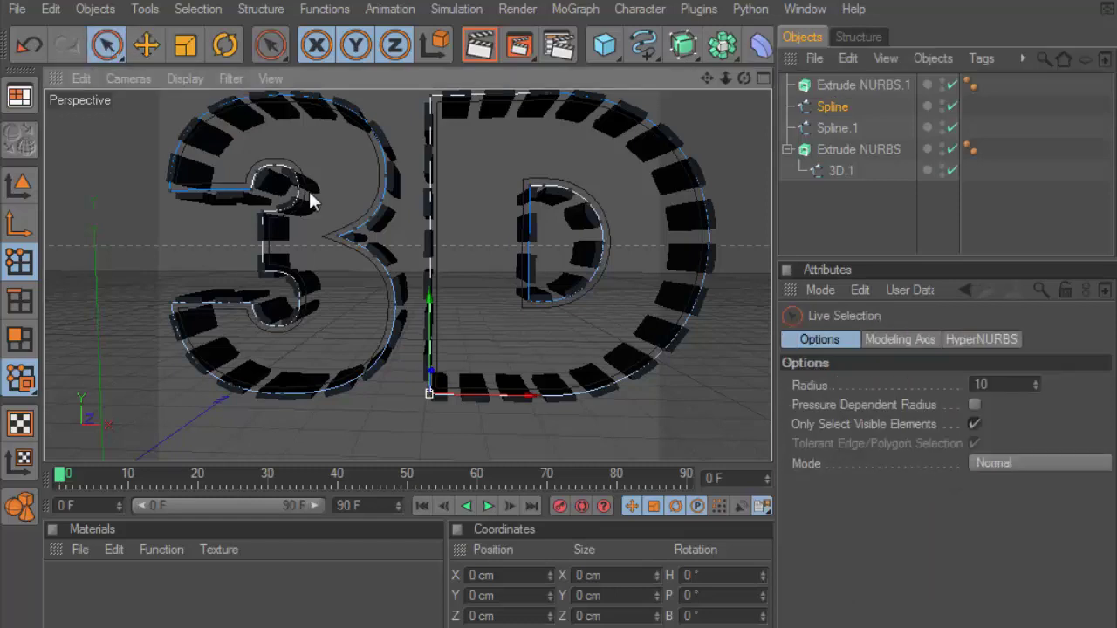
left_click(20, 184)
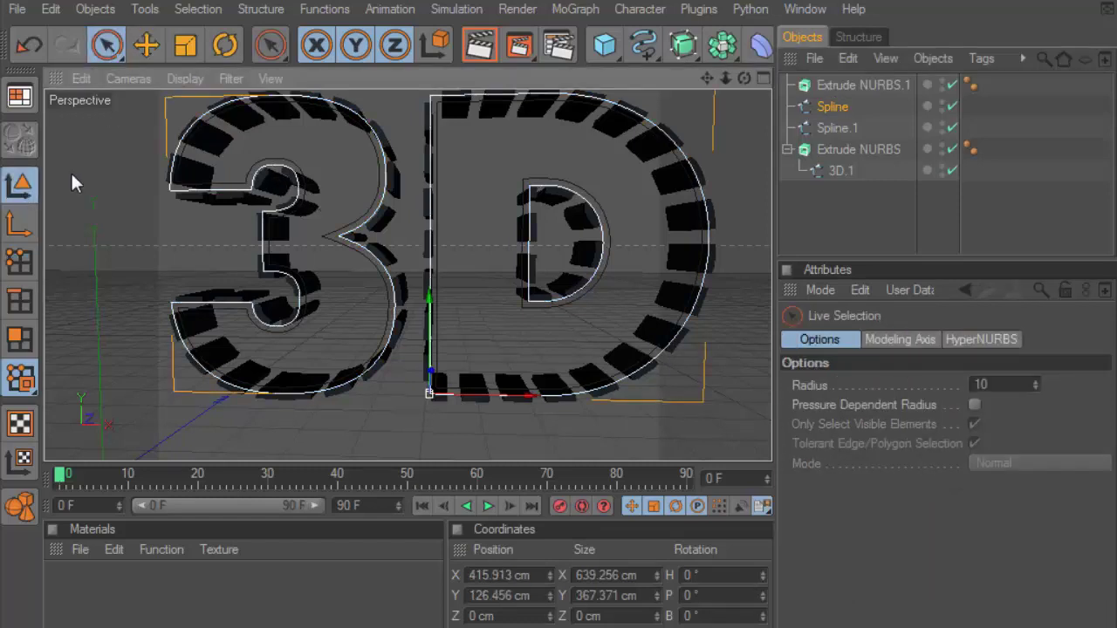
left_click(120, 159)
scroll(572, 170, "down", 3)
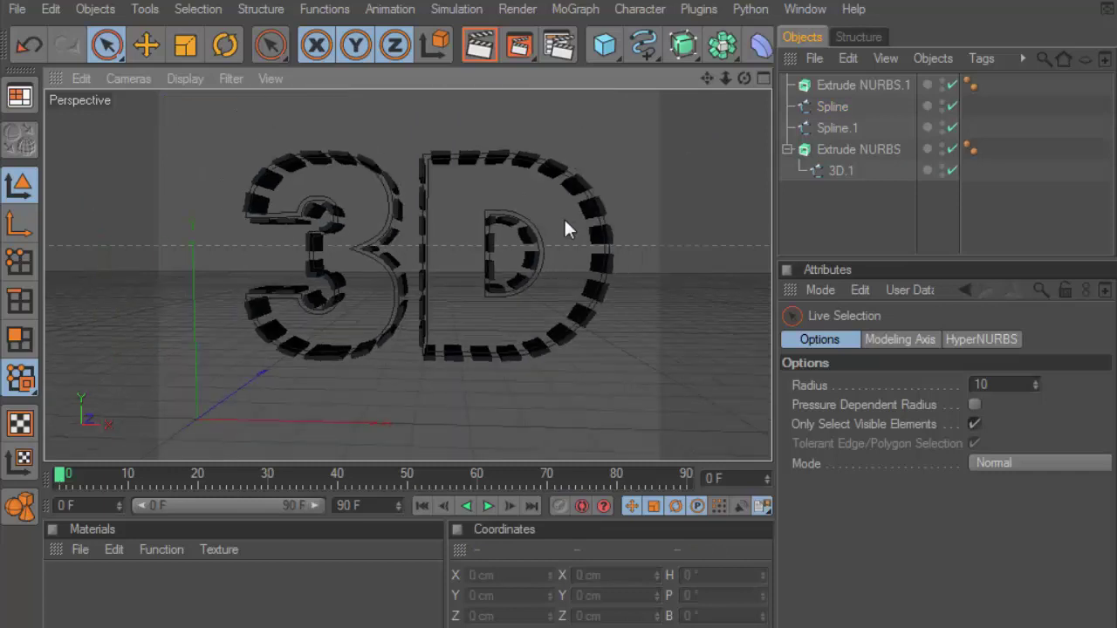
Delete the original text Spline object.
left_click(803, 95)
left_click(832, 107)
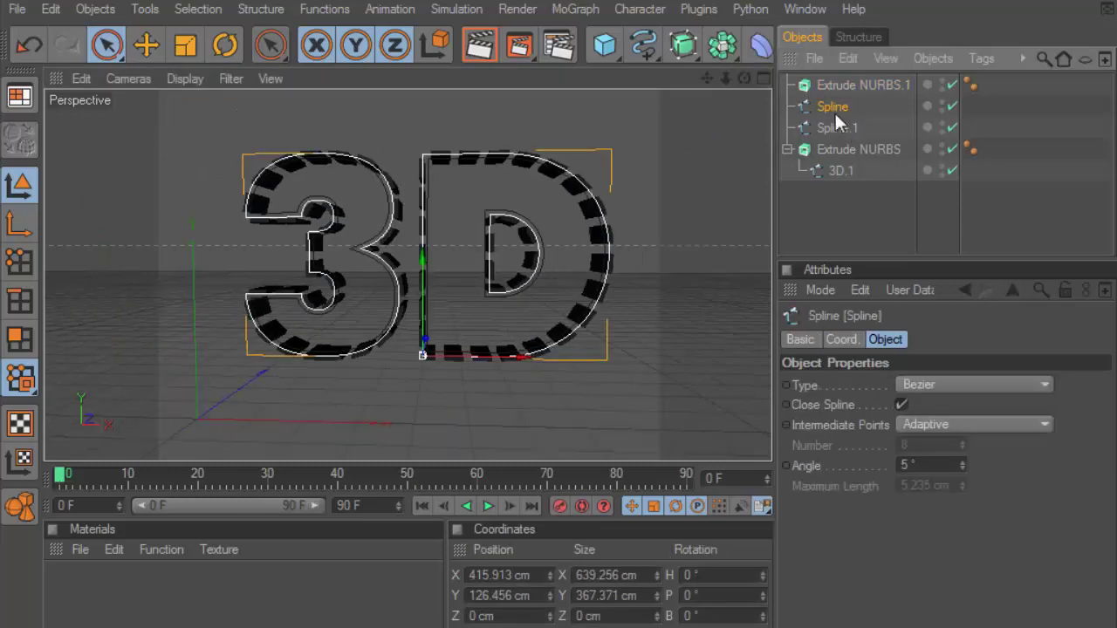
left_click(836, 127)
left_click(834, 108)
key("Delete")
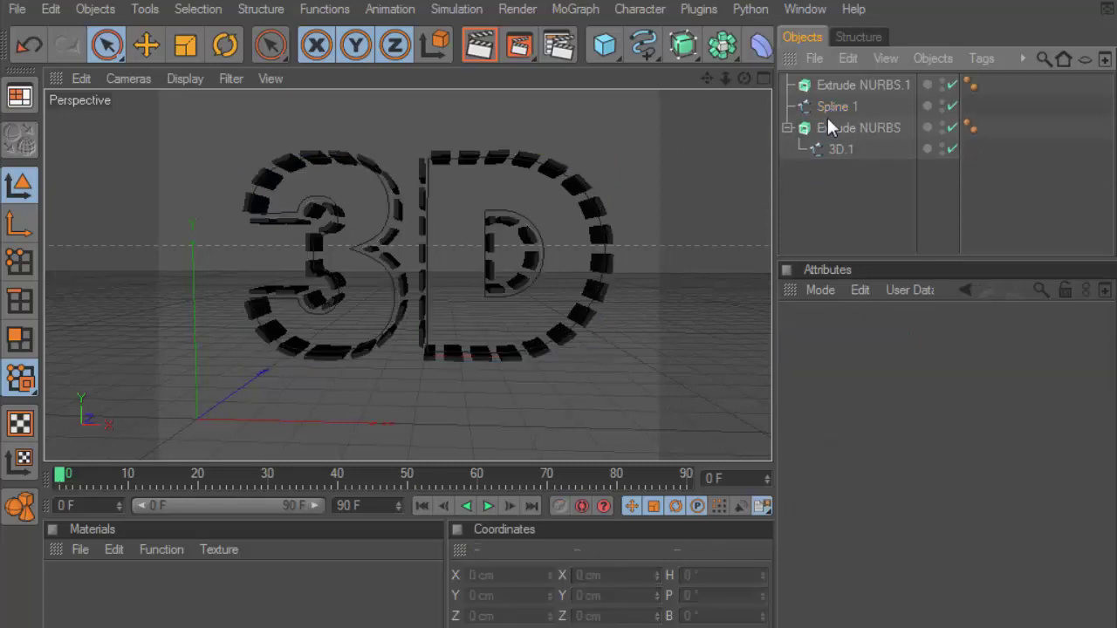
Parent Spline.1 under Extrude NURBS.1 and maximize the Front view.
left_click(830, 105)
scroll(621, 199, "up", 3)
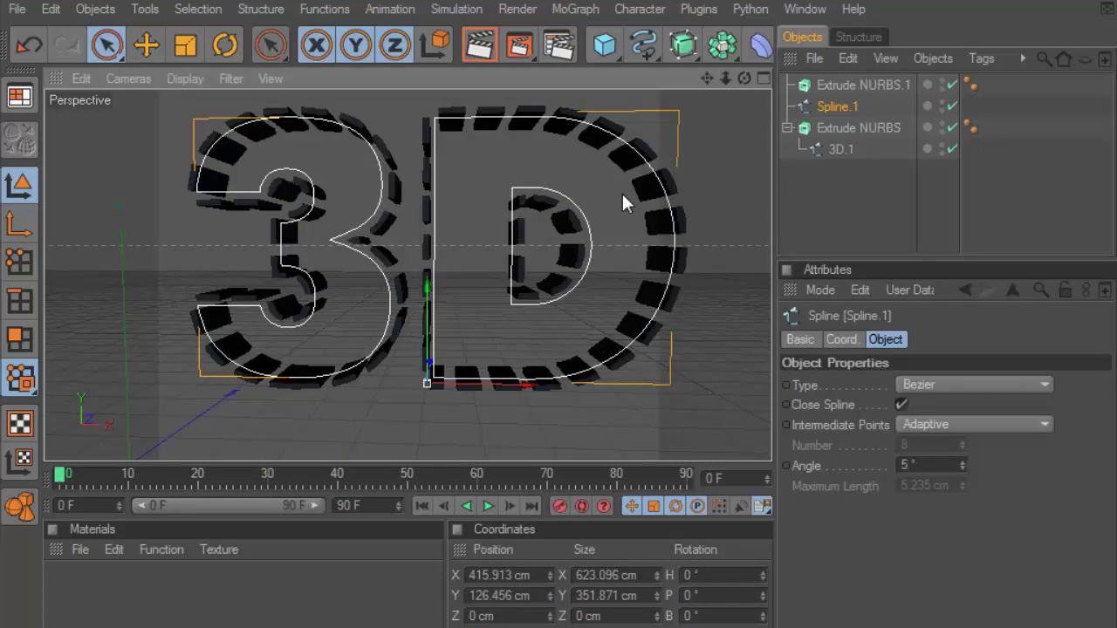
left_click_drag(840, 106, 843, 85)
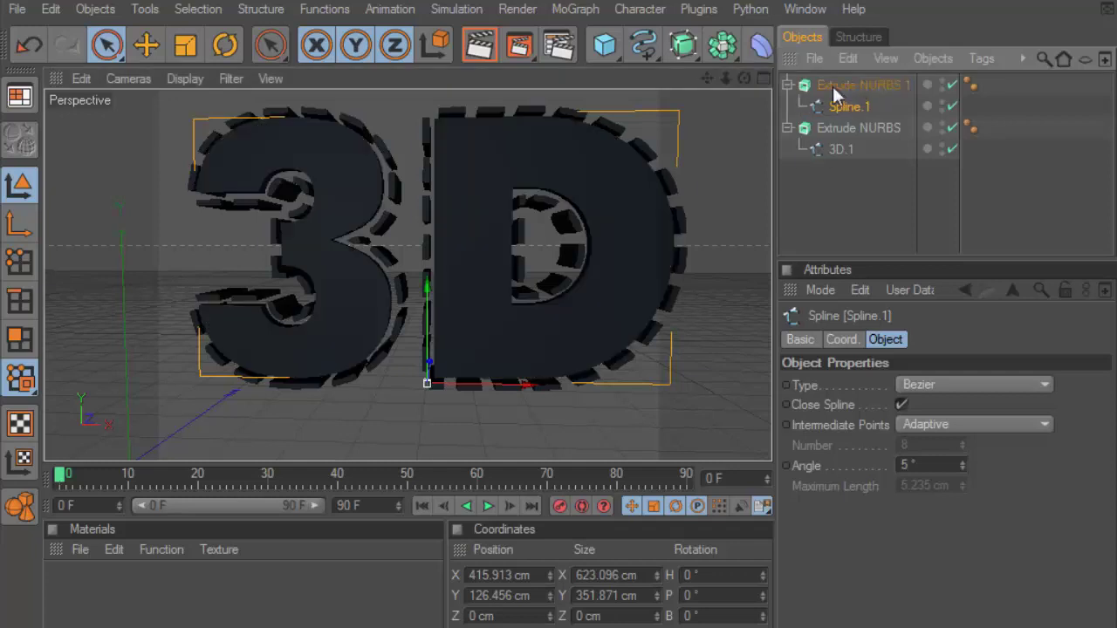
left_click(764, 79)
left_click(764, 276)
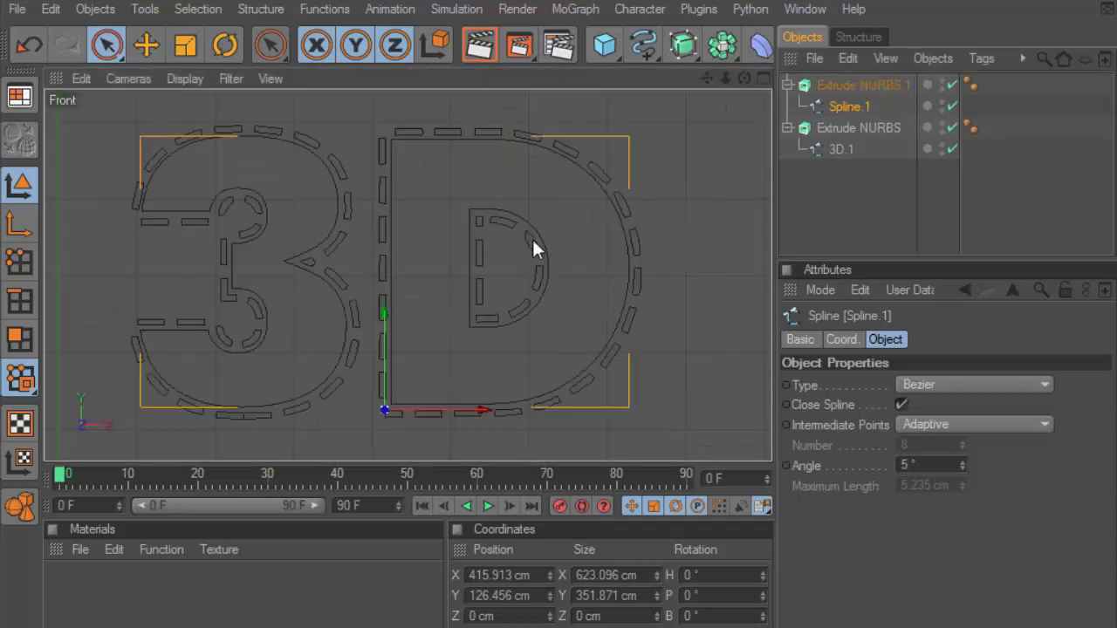
Give Extrude NURBS.1 a Fillet Cap start and render a perspective preview.
left_click(842, 89)
left_click(927, 339)
left_click(930, 384)
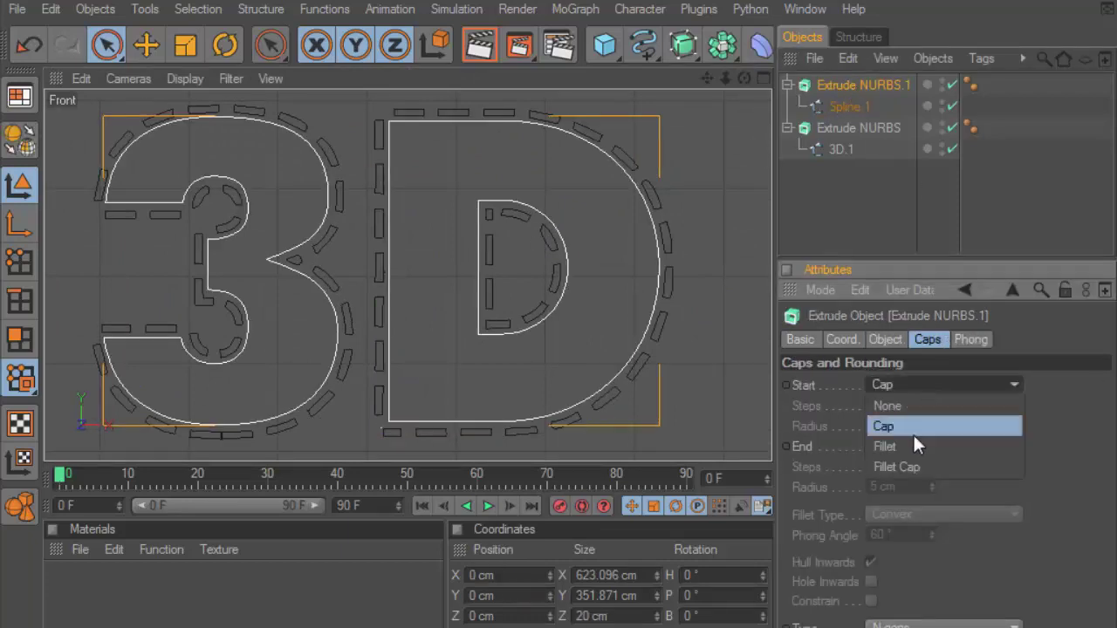
left_click(910, 464)
scroll(535, 294, "down", 2)
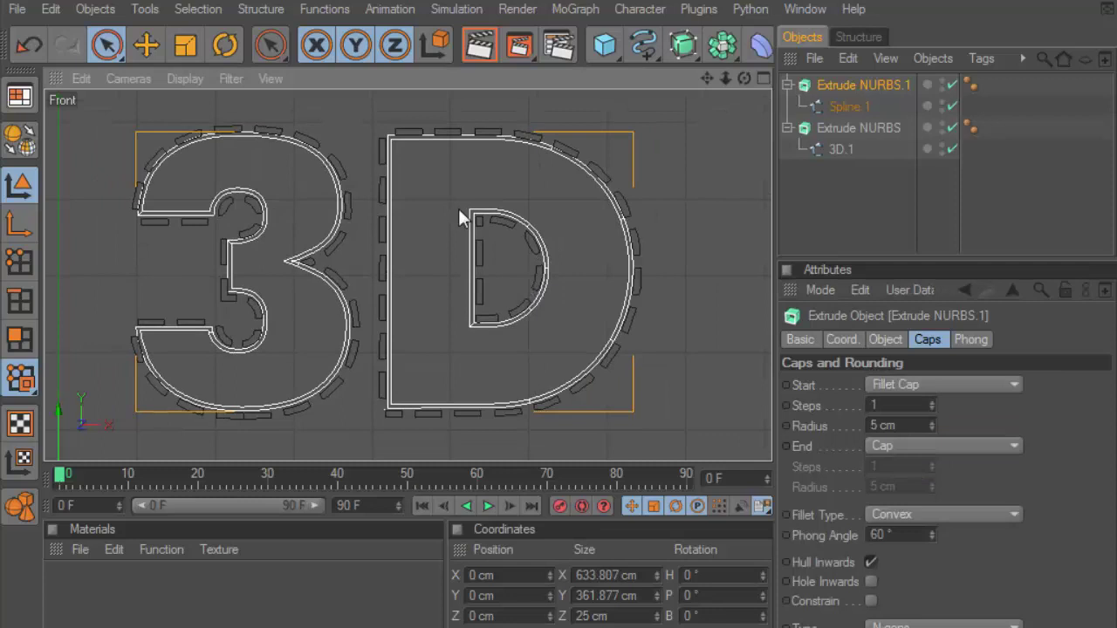
left_click(761, 80)
left_click(401, 76)
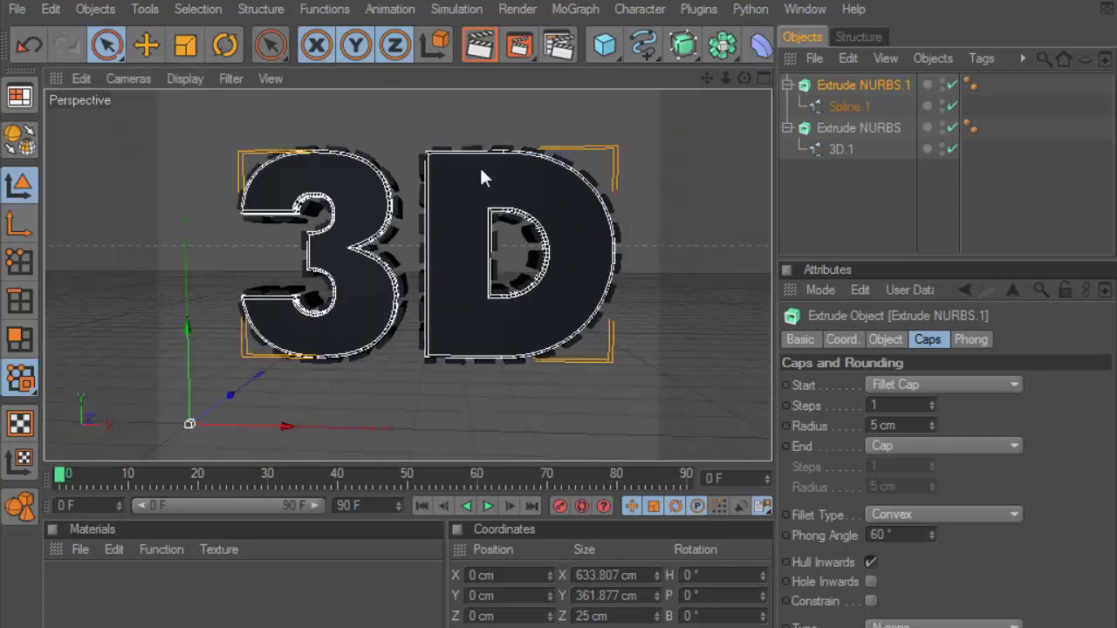
scroll(481, 177, "up", 3)
left_click_drag(731, 77, 397, 140)
left_click(480, 46)
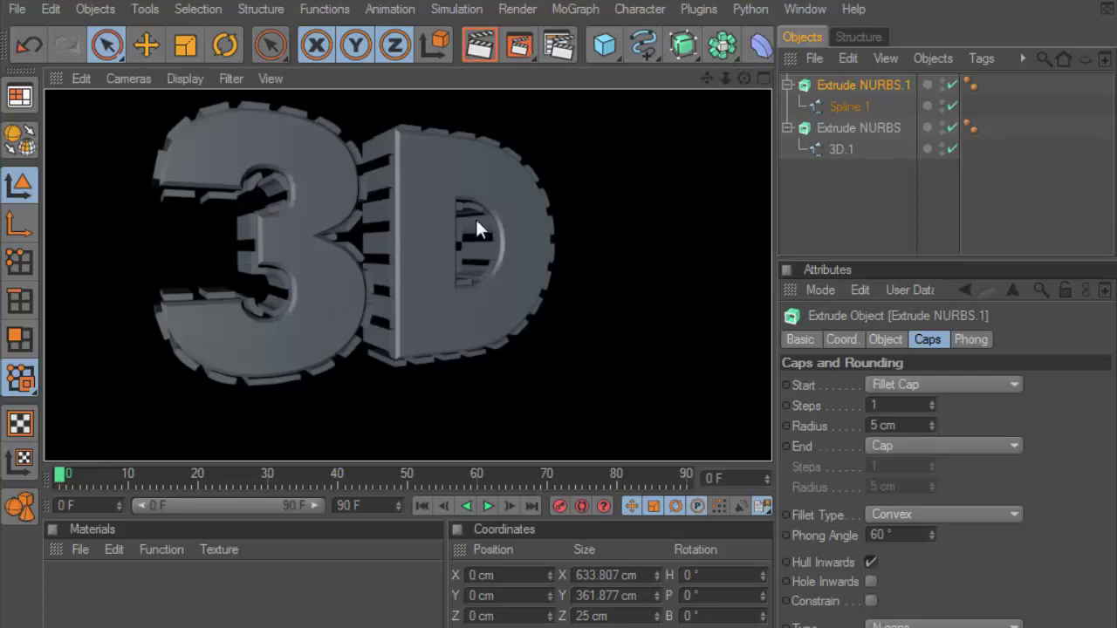
Raise the fillet cap to 5 steps and re-render the rounded letters.
left_click(932, 403)
left_click(932, 402)
left_click(932, 402)
left_click(932, 402)
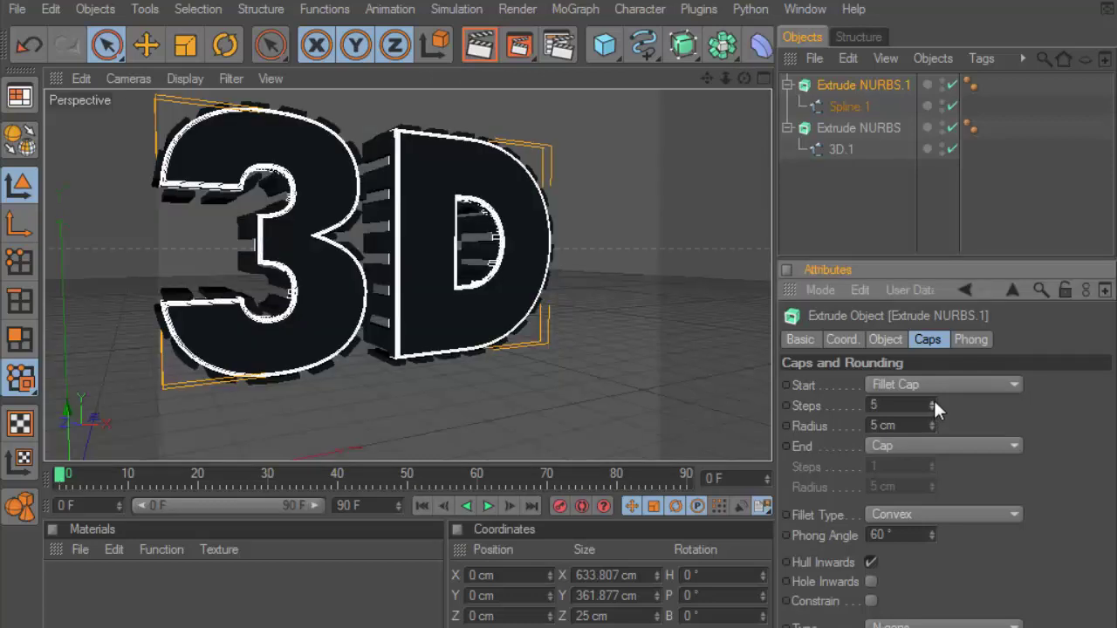
left_click(476, 48)
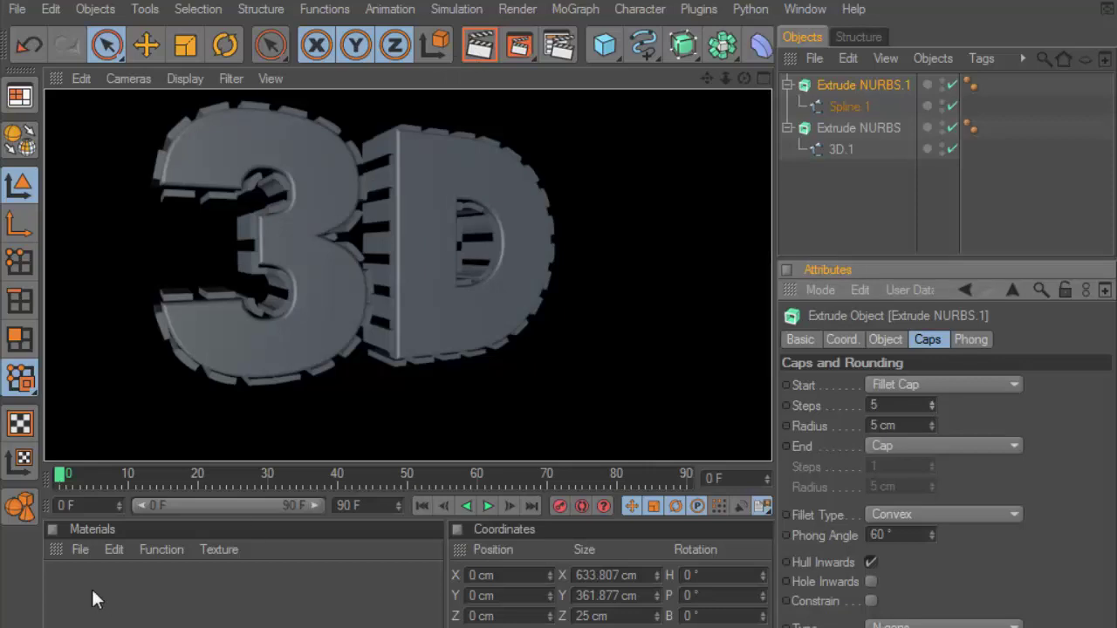
left_click(77, 552)
Create a new material Mat coloured yellow (R 255, G 195, B 0).
left_click(148, 297)
double_click(85, 616)
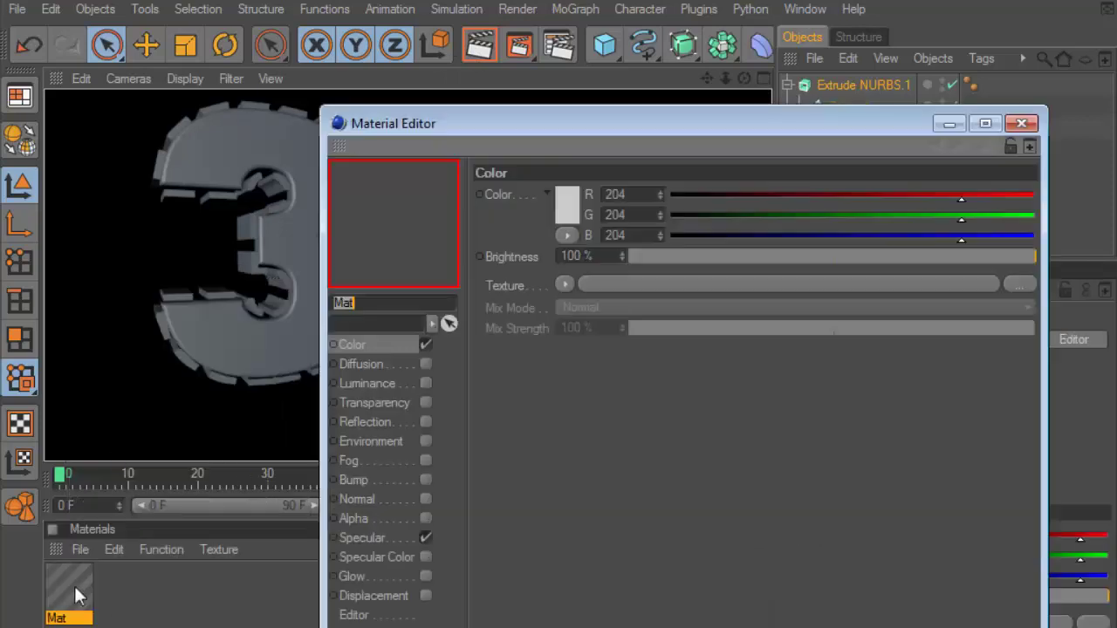
left_click(565, 199)
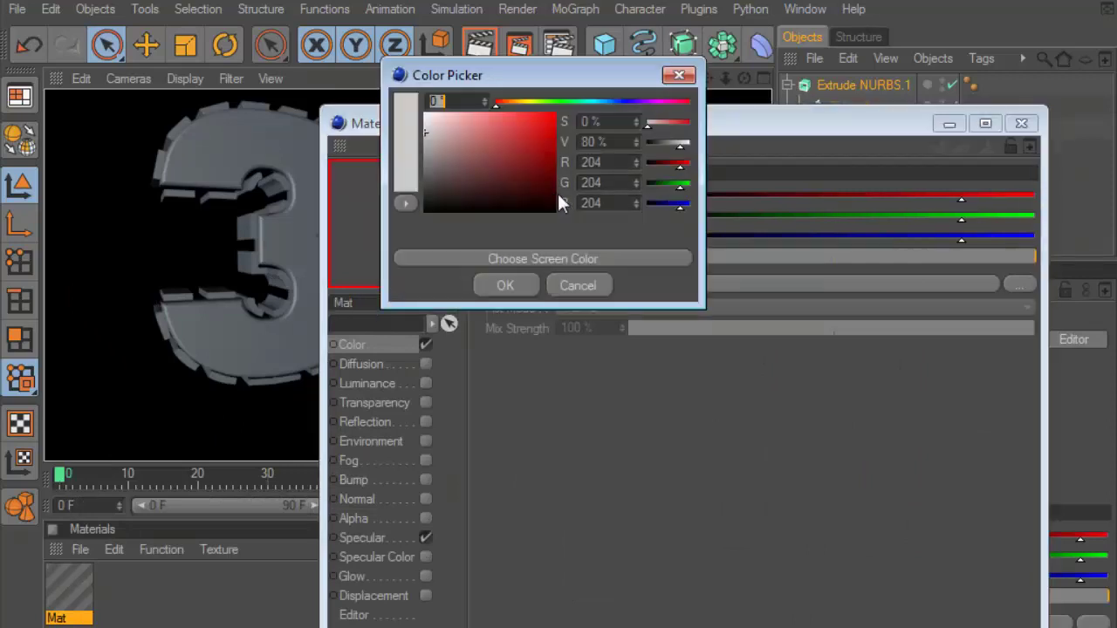
left_click_drag(521, 102, 523, 103)
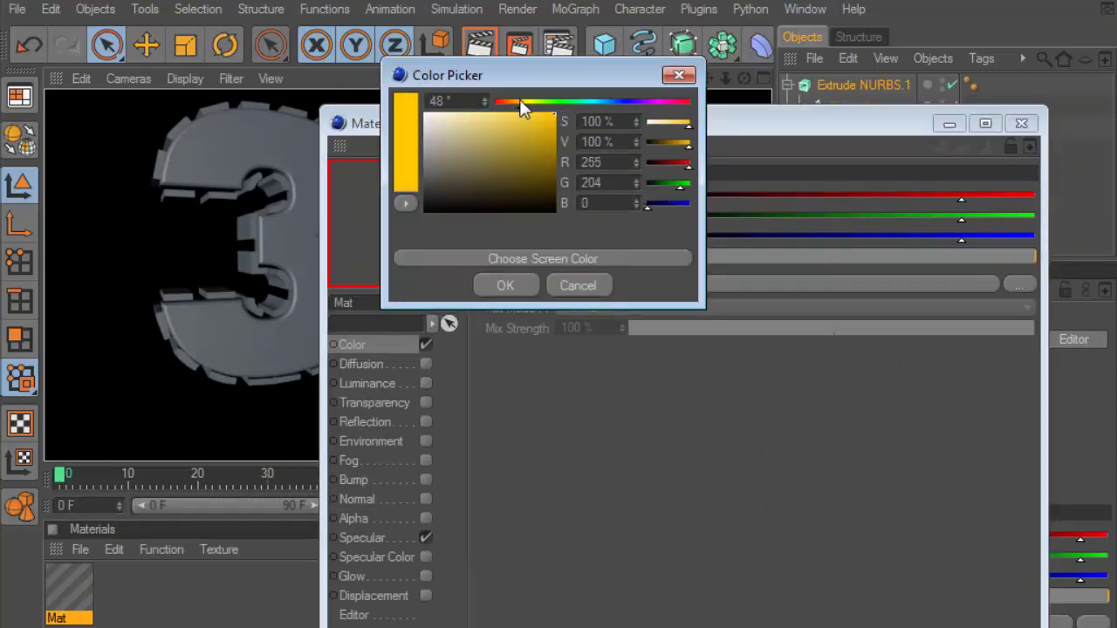
left_click(511, 286)
left_click(1019, 123)
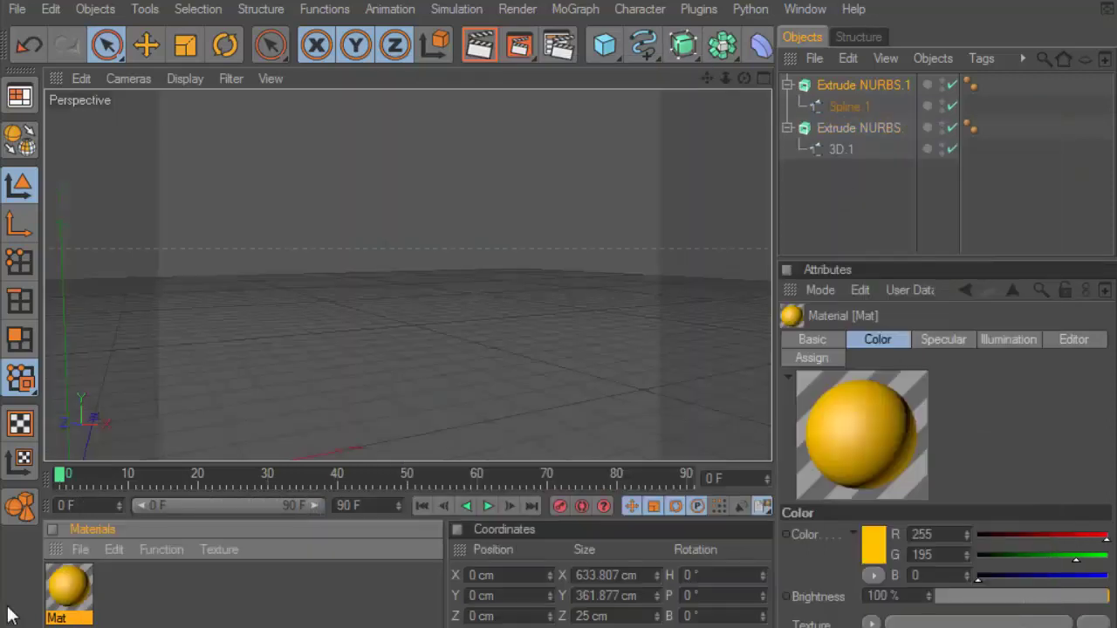
Apply Mat to Extrude NURBS and render the gold slats.
left_click_drag(70, 589, 846, 136)
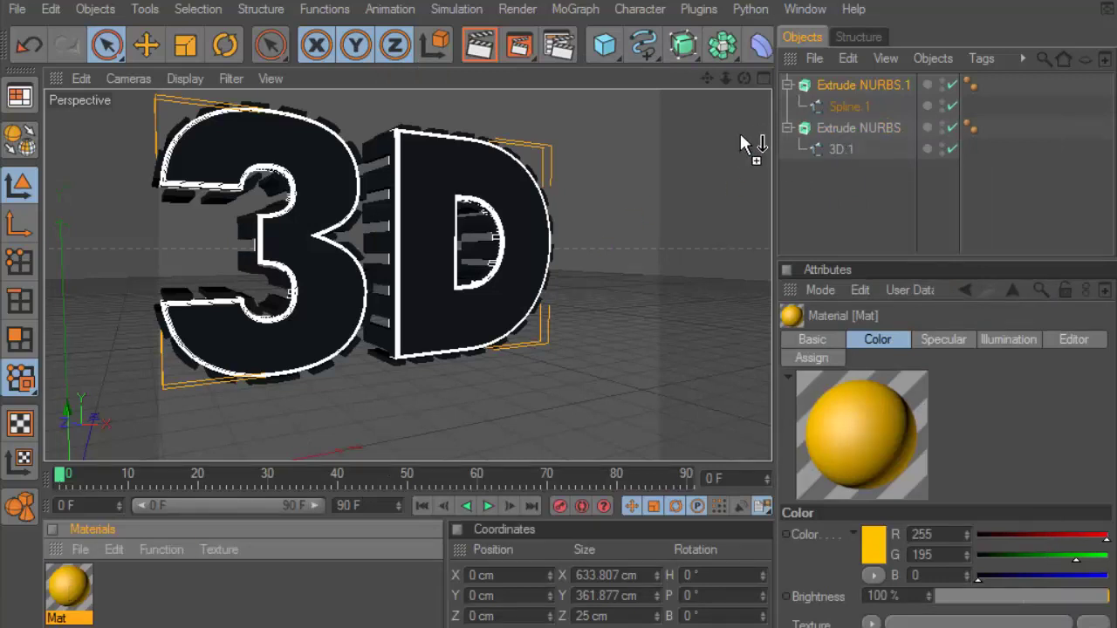
left_click(479, 44)
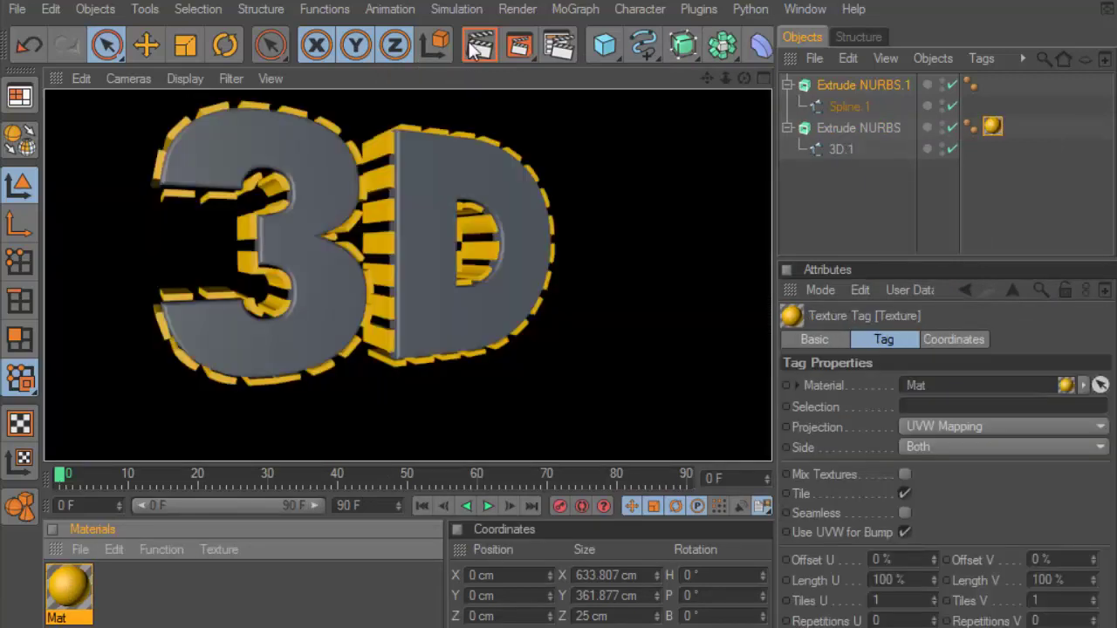
left_click(516, 218)
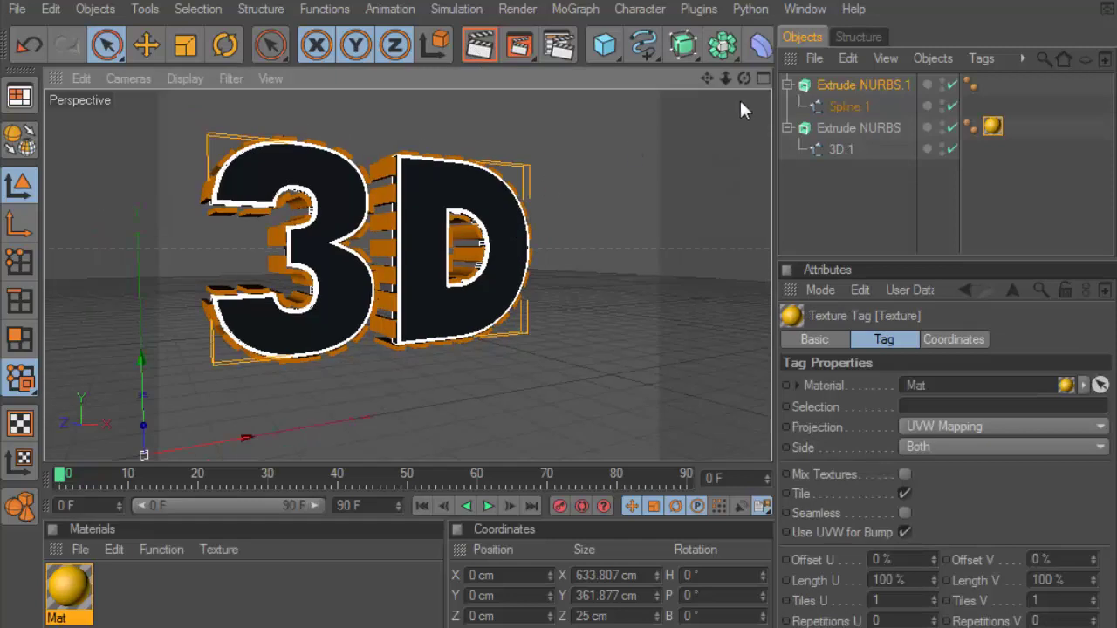
mouse_move(743, 78)
left_mouse_down()
mouse_move(394, 199)
mouse_move(407, 202)
left_mouse_up()
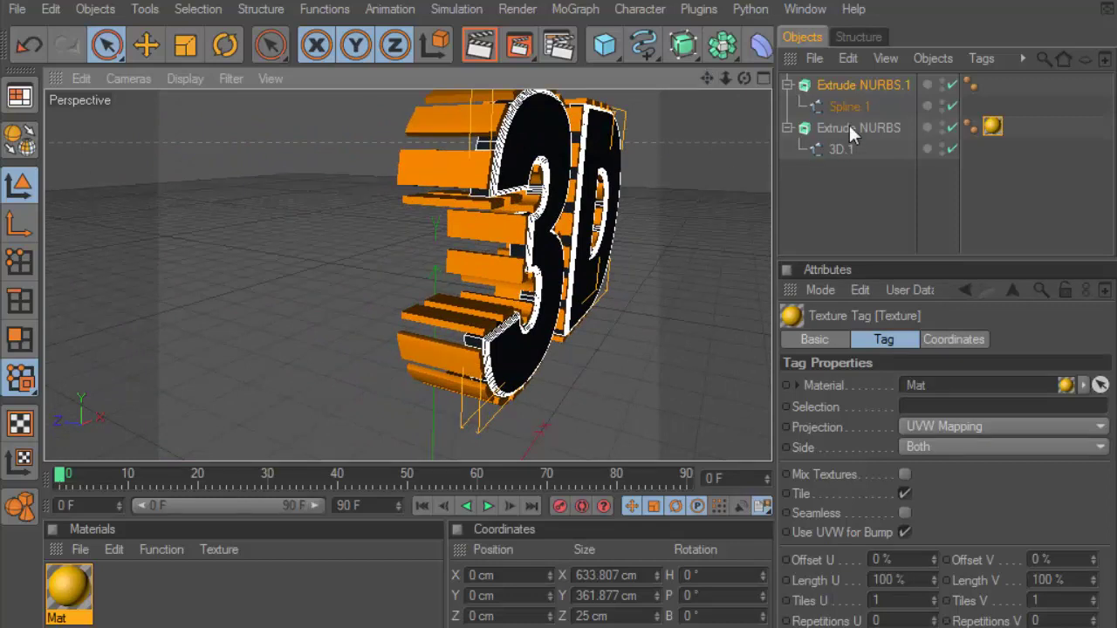
Set Extrude NURBS.1's extrusion depth to 10 cm.
left_click(853, 89)
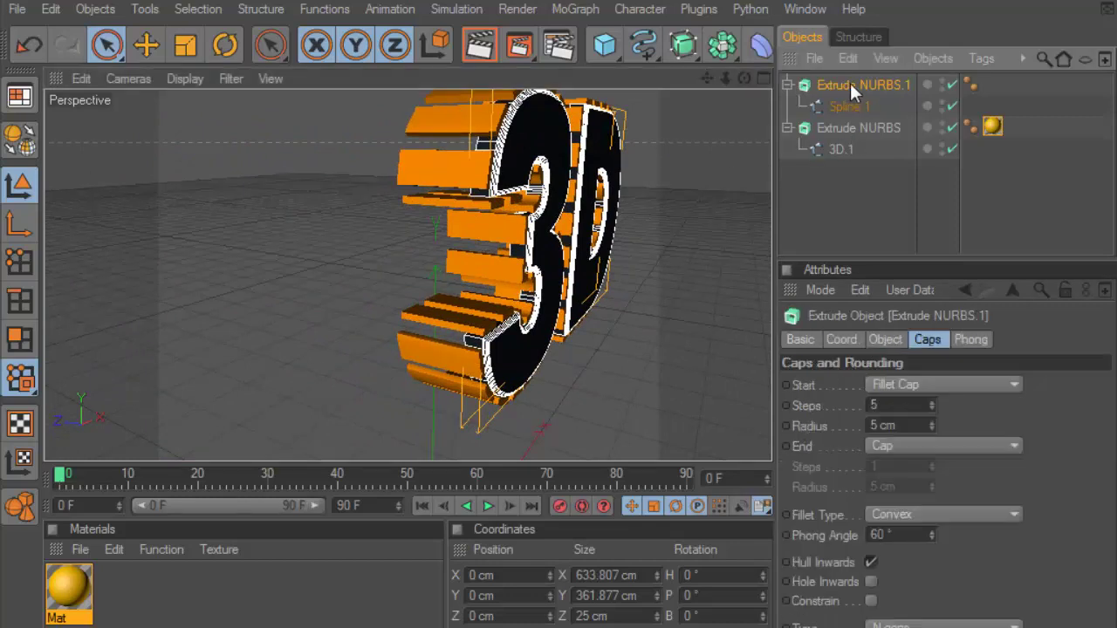
left_click(890, 338)
left_click(950, 340)
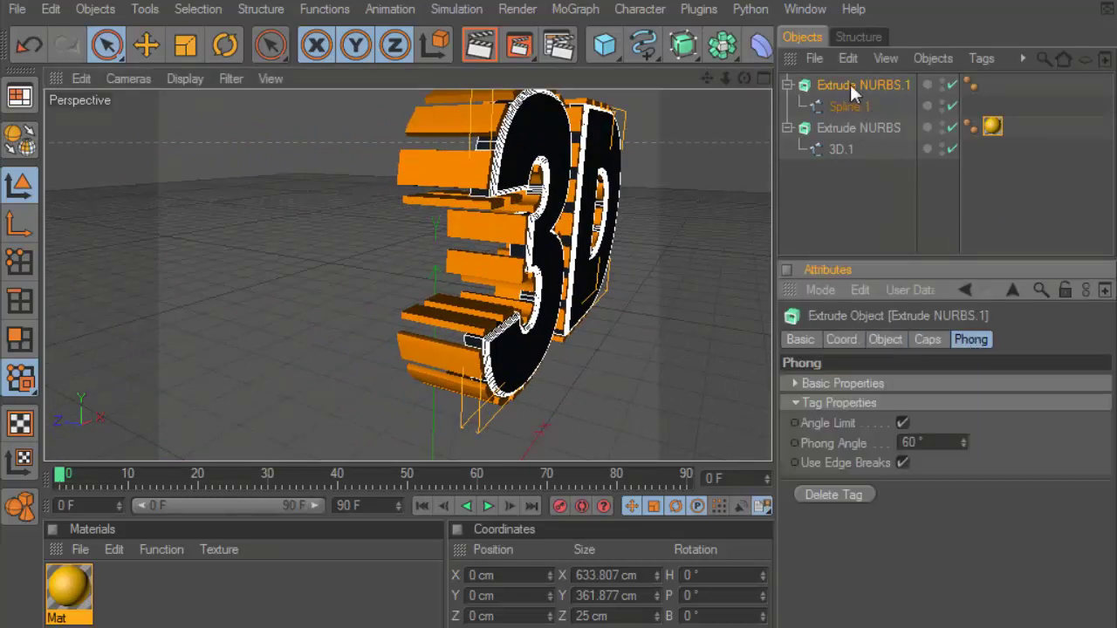
left_click_drag(853, 270, 847, 222)
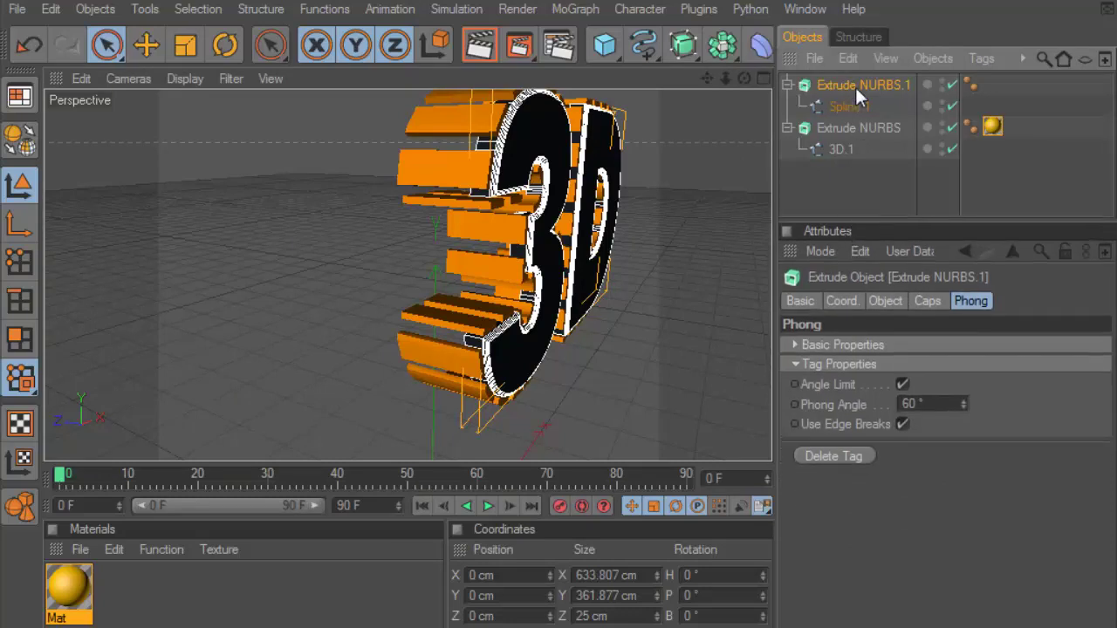
left_click(885, 300)
left_click(1067, 346)
type("10")
left_click(831, 82)
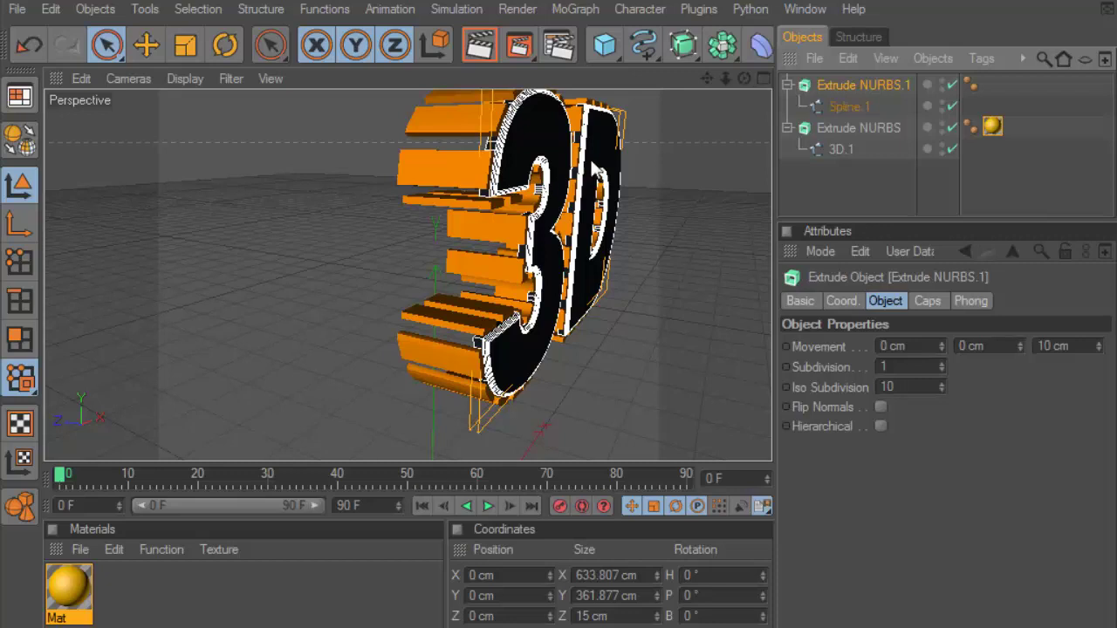
Render a preview and orbit until the 3D text faces front.
left_click_drag(744, 77, 663, 81)
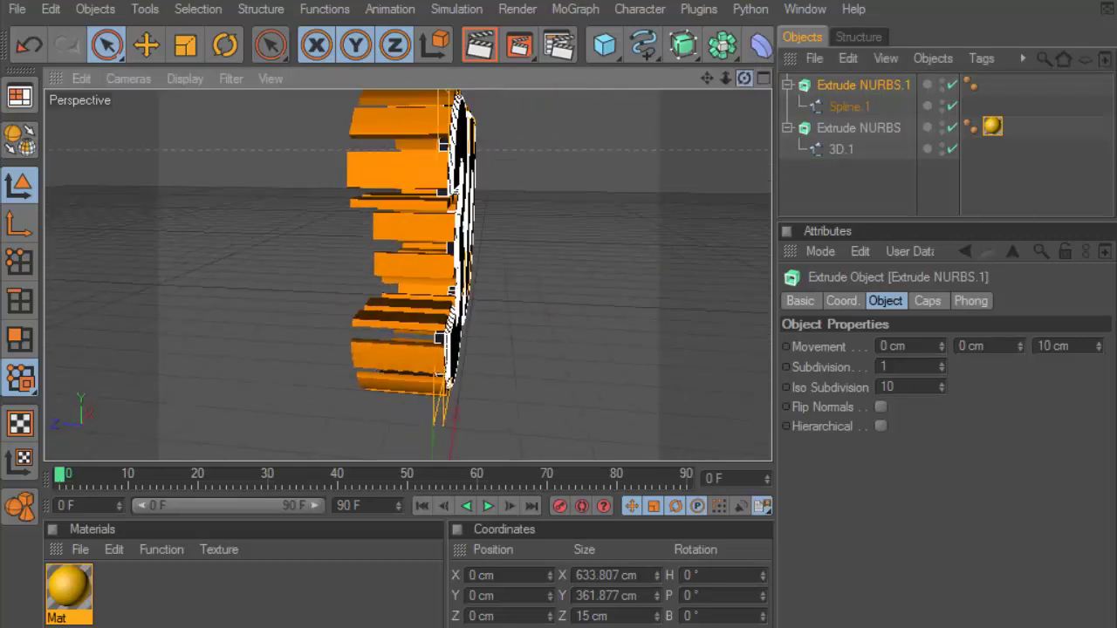
left_click(482, 56)
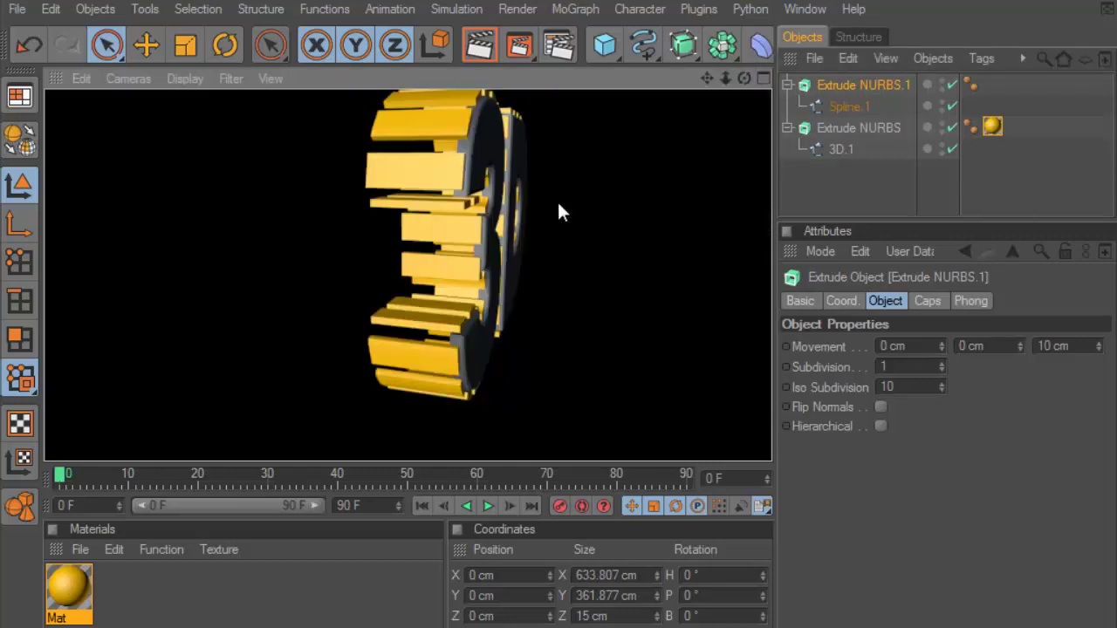
left_click_drag(744, 78, 550, 165)
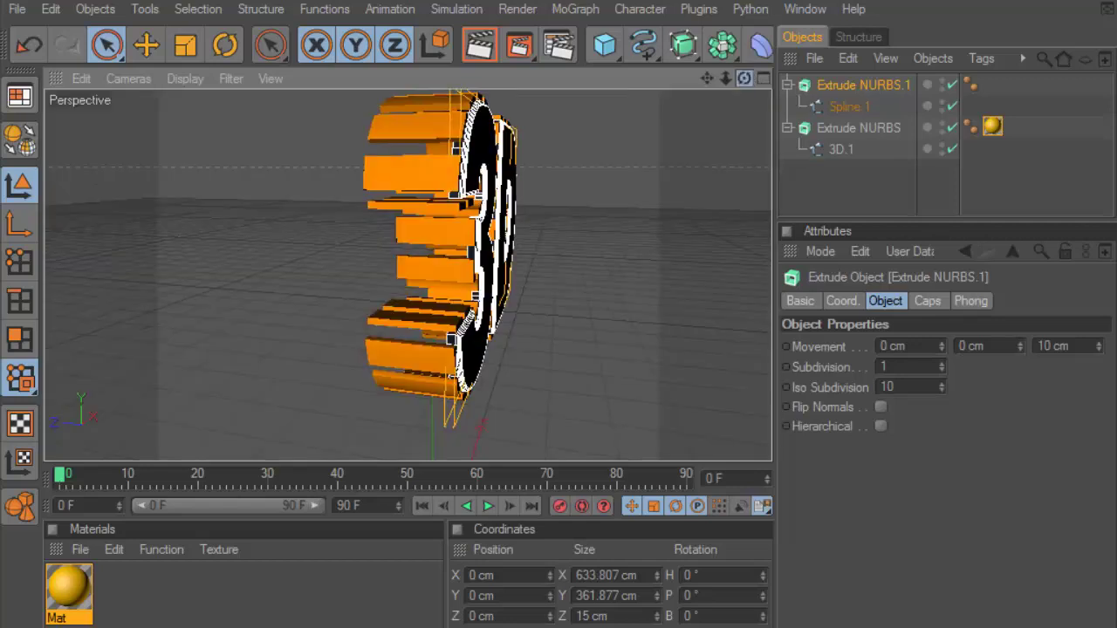
left_click_drag(698, 71, 560, 234)
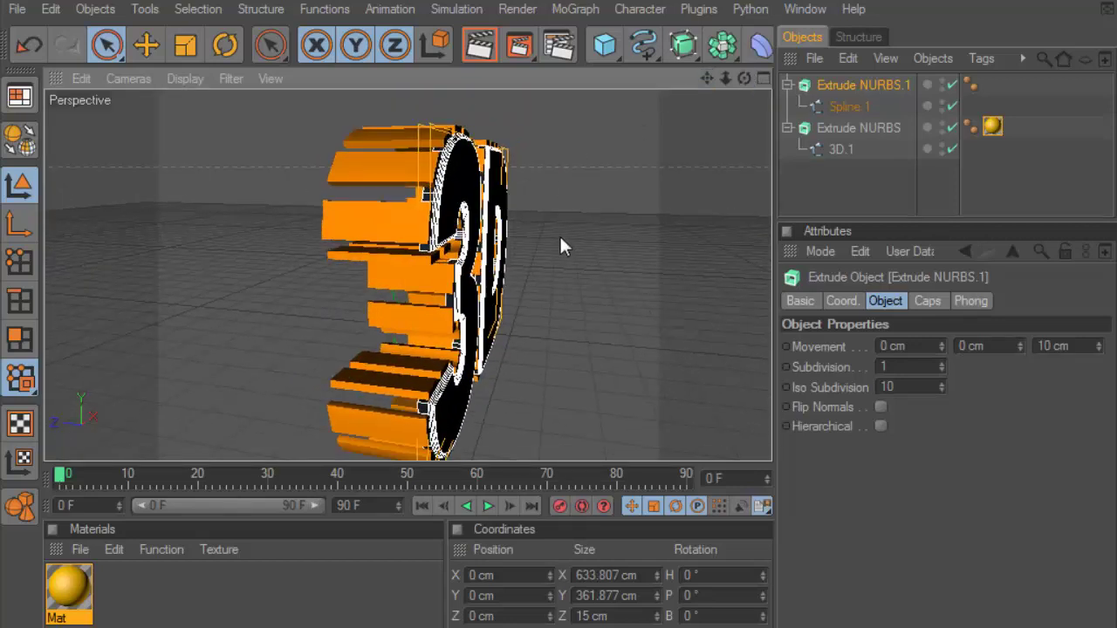
mouse_move(743, 78)
left_mouse_down()
mouse_move(663, 96)
mouse_move(367, 366)
left_mouse_up()
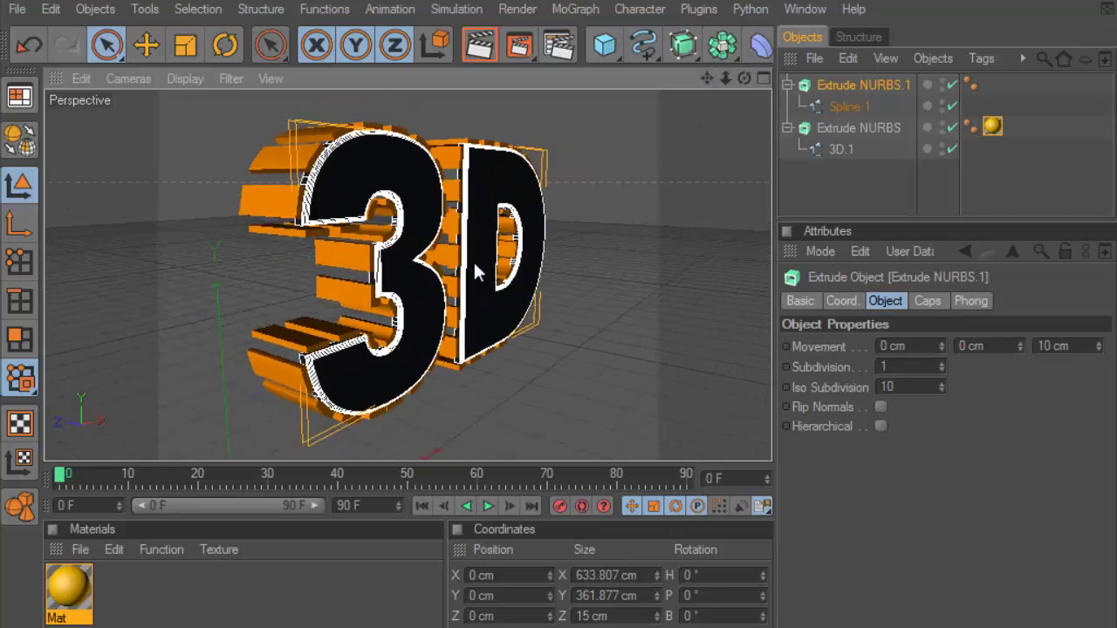
left_click(80, 549)
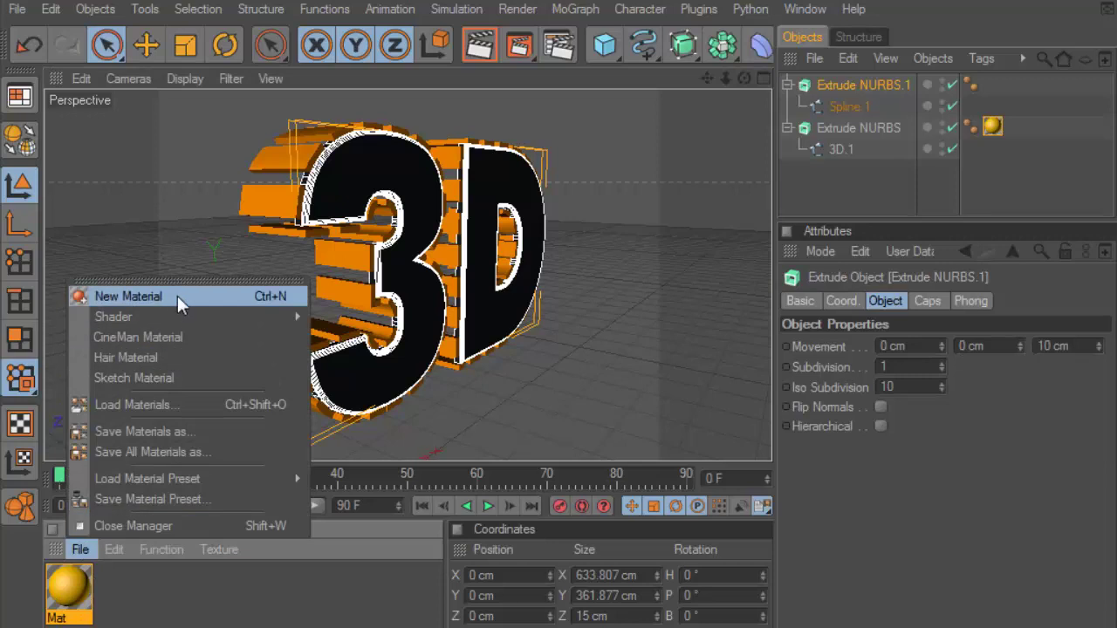
Create a new material Mat.1 coloured pure black.
left_click(177, 296)
double_click(66, 583)
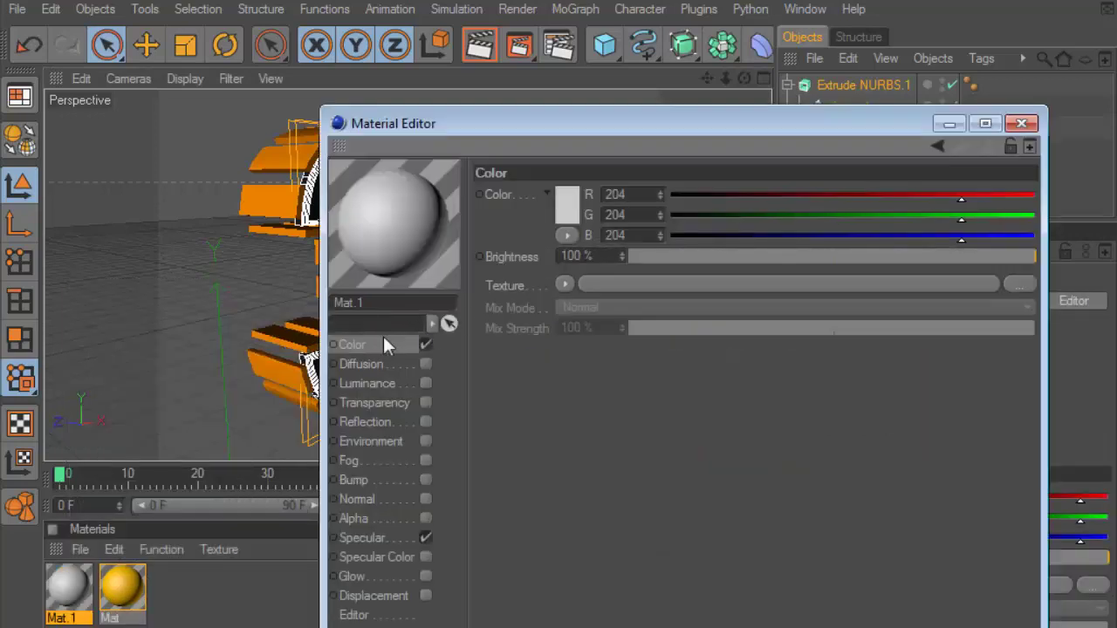
left_click(563, 201)
left_click(449, 246)
left_click(454, 295)
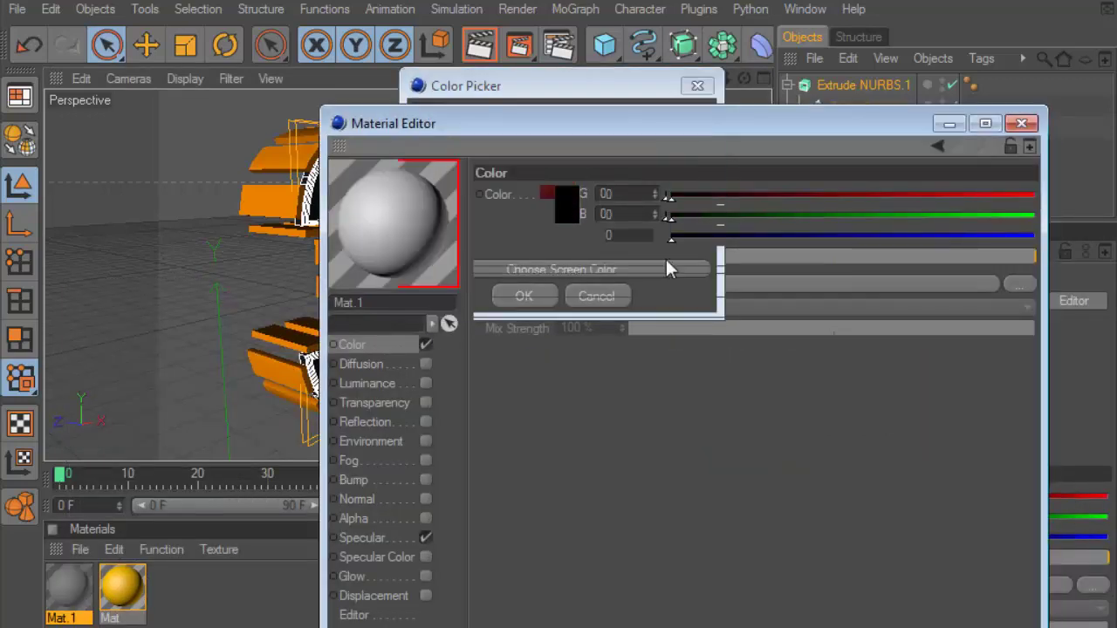
left_click(1022, 123)
Create a new material Mat.2 coloured pure white.
double_click(209, 603)
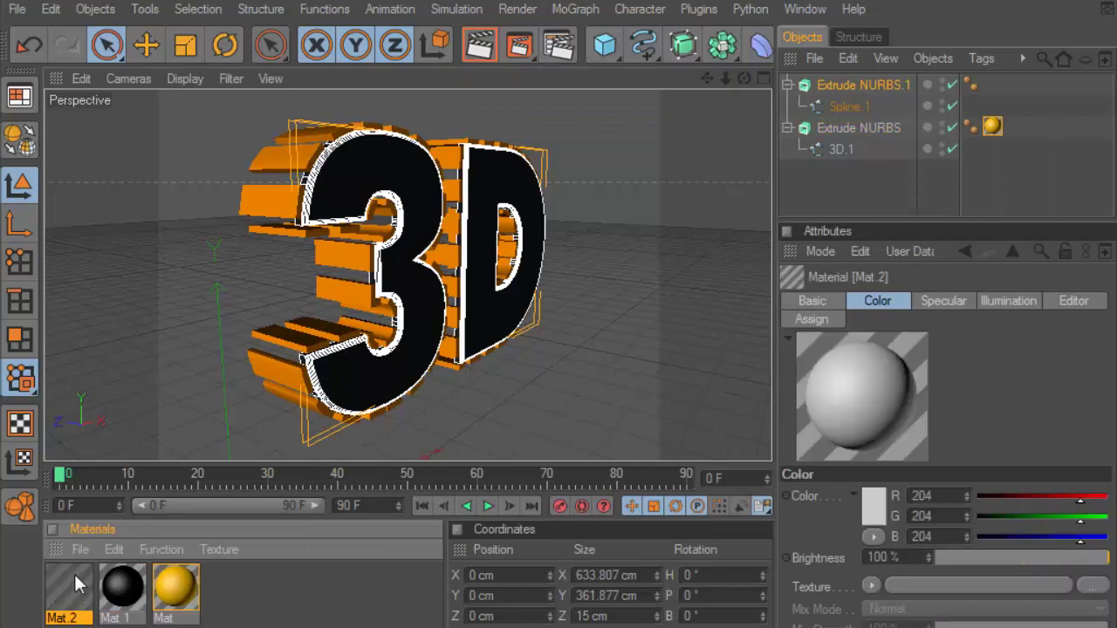
double_click(68, 583)
left_click(566, 201)
left_click(445, 122)
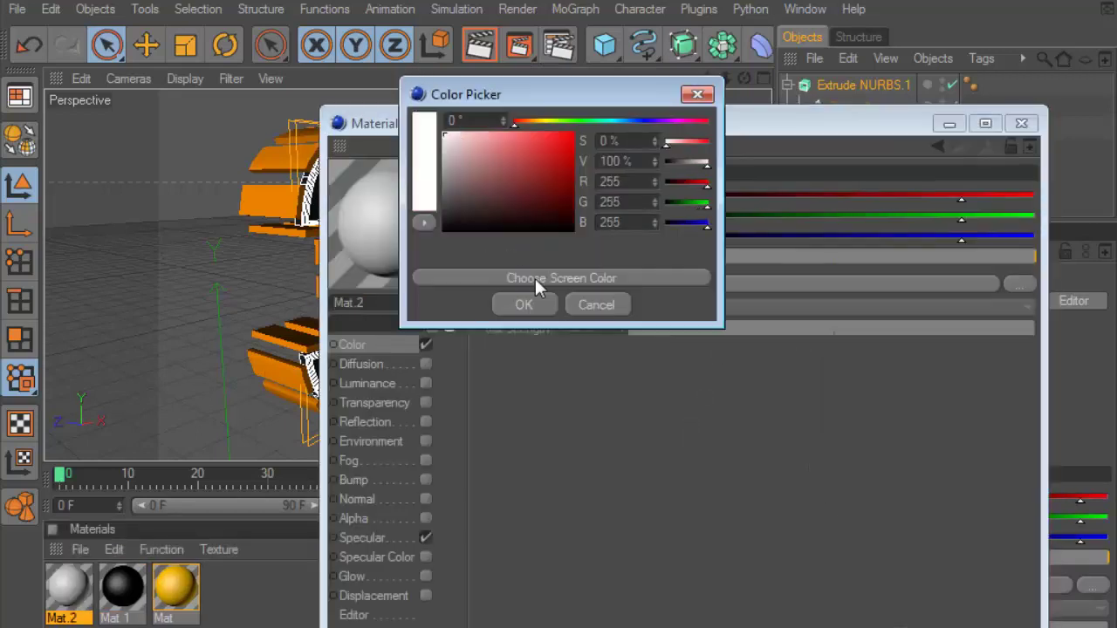
left_click(537, 310)
left_click(1022, 123)
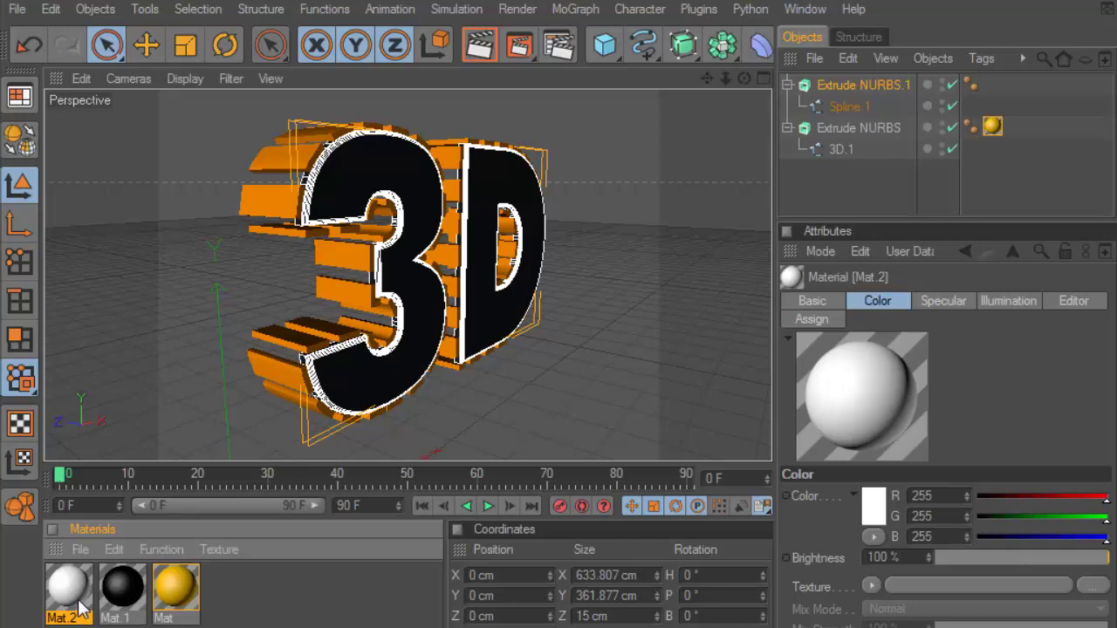
Apply Mat.2 and Mat.1 to Extrude NURBS.1, limiting Mat.1 to selection C1.
left_click_drag(69, 597, 850, 87)
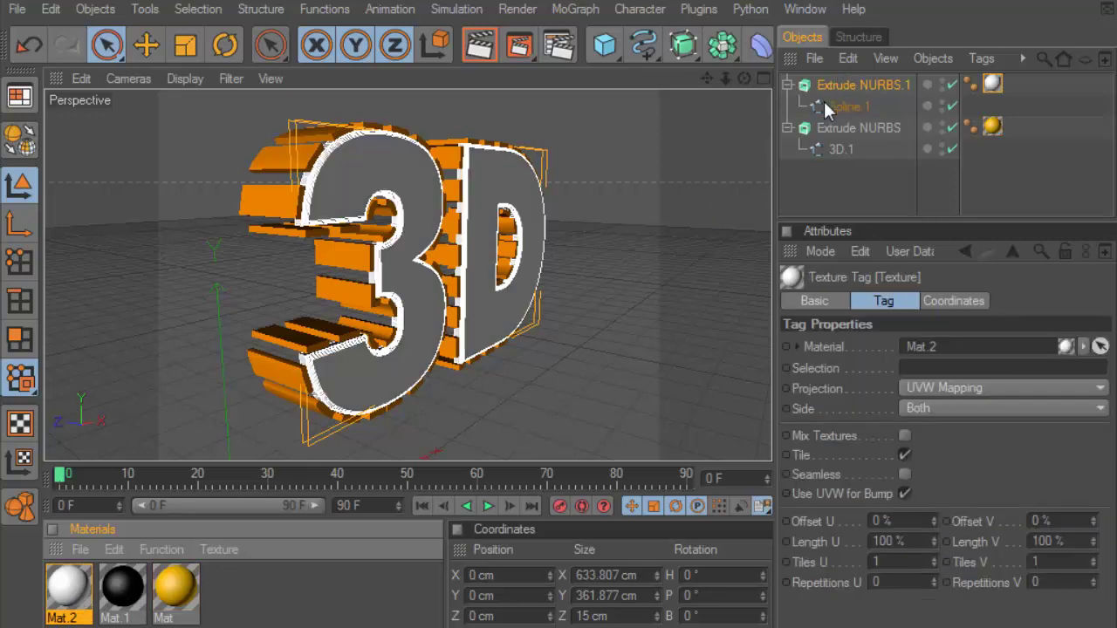
left_click_drag(122, 590, 1010, 85)
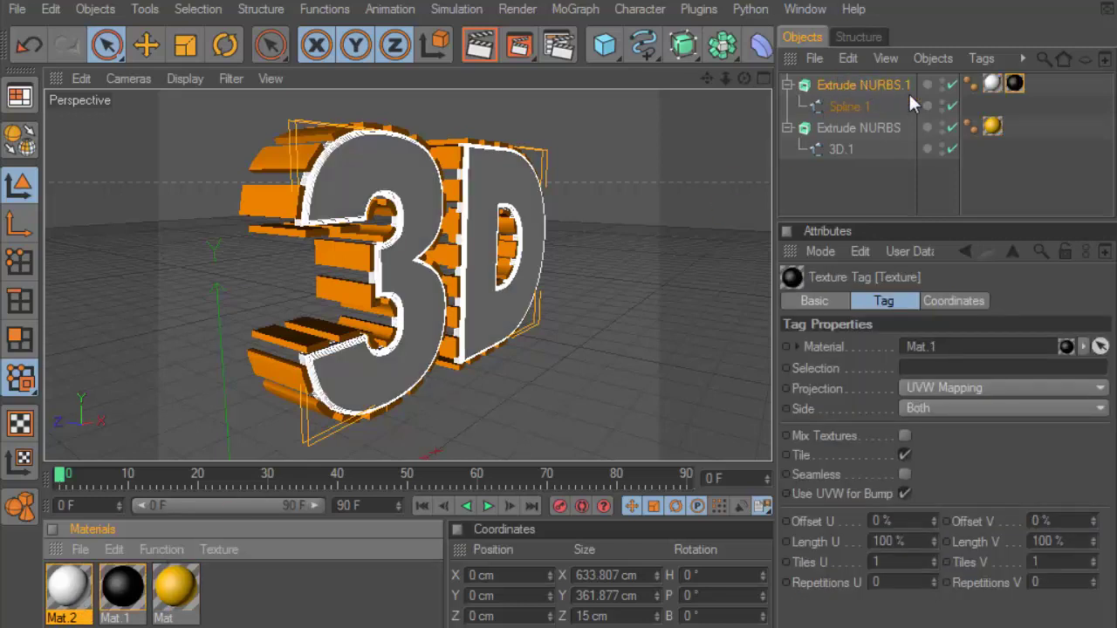
left_click(974, 370)
type("C1")
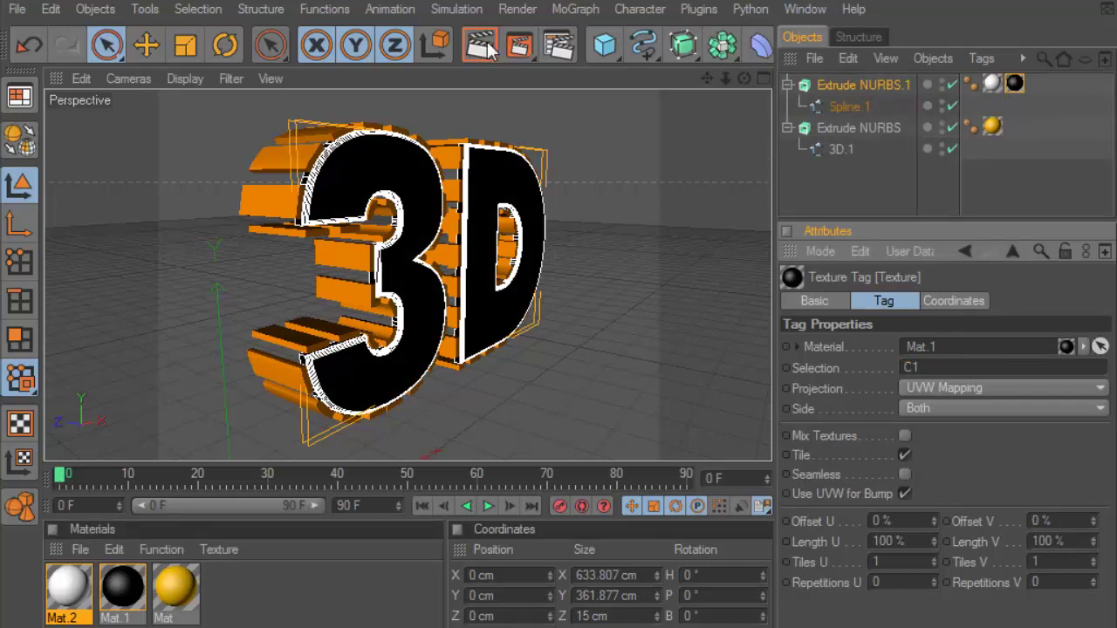
Render the black-faced, white-rimmed text front-on against black.
left_click(489, 48)
left_click(443, 270)
left_click_drag(744, 78, 658, 74)
left_click(484, 54)
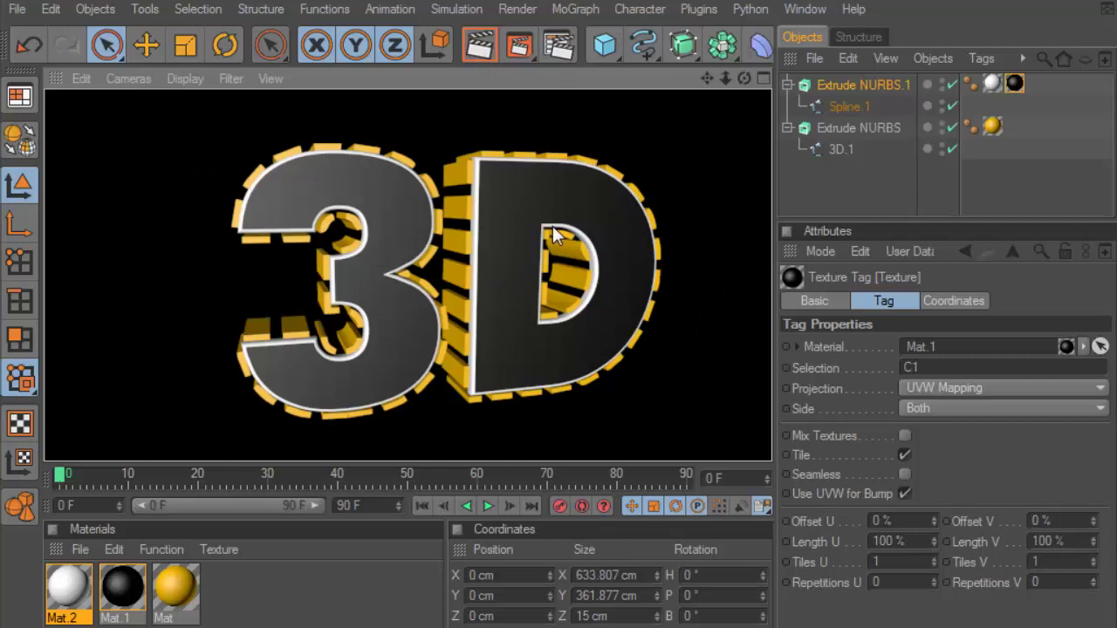
left_click(923, 87)
Duplicate Extrude NURBS.1 with its spline as Extrude NURBS.2 and frame it in Right view.
left_click(849, 106, "ctrl")
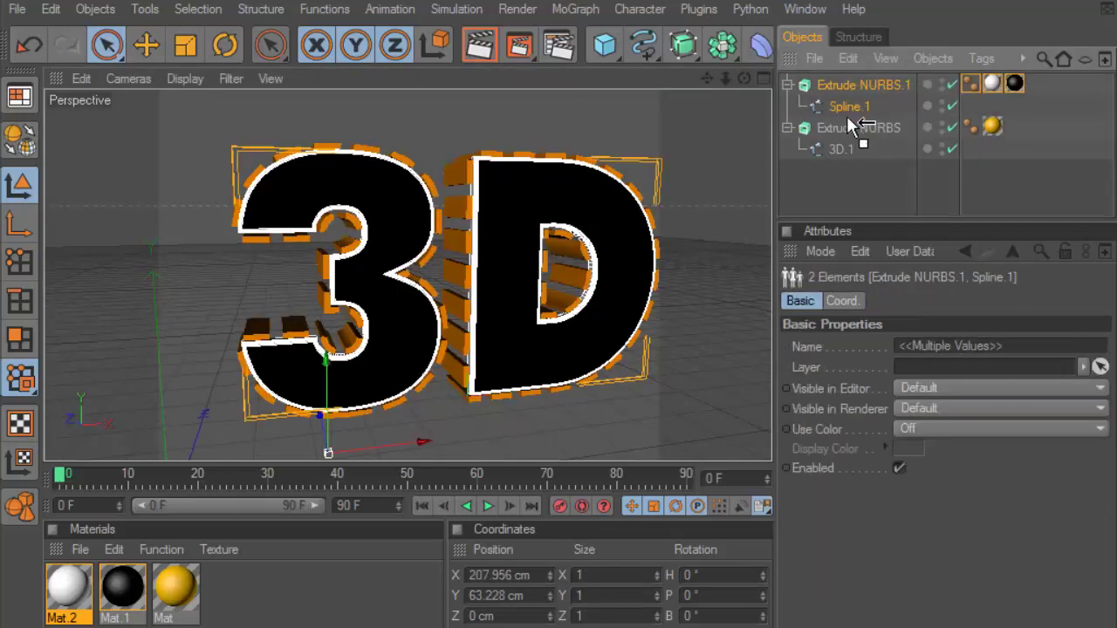
left_click_drag(844, 119, 841, 121, "ctrl")
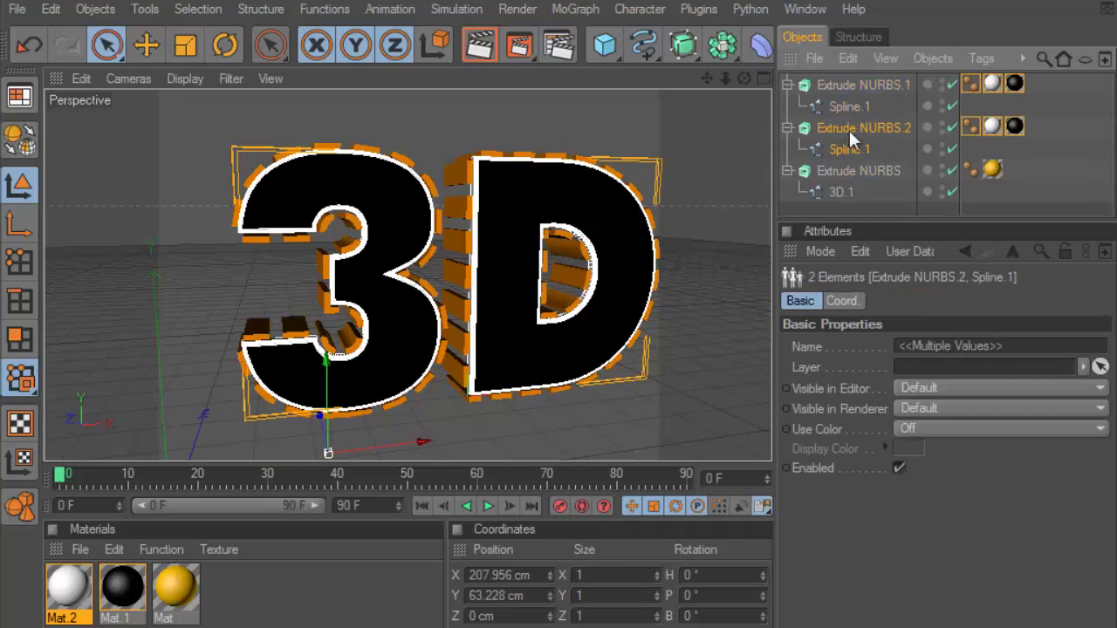
left_click(845, 129)
left_click(762, 80)
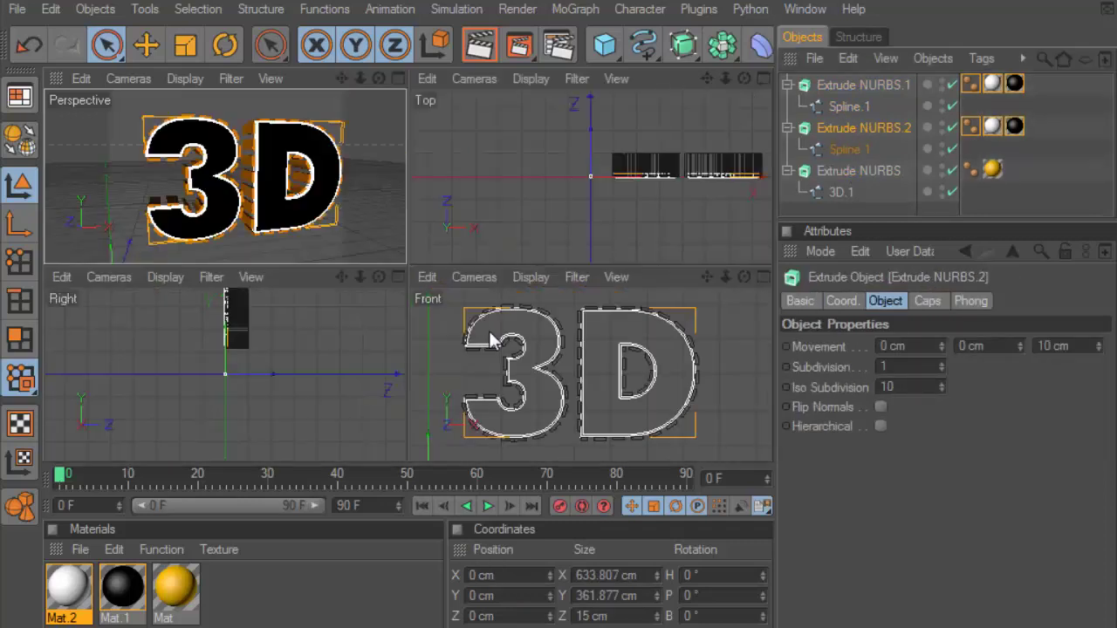
left_click(397, 276)
left_click_drag(707, 79, 643, 216)
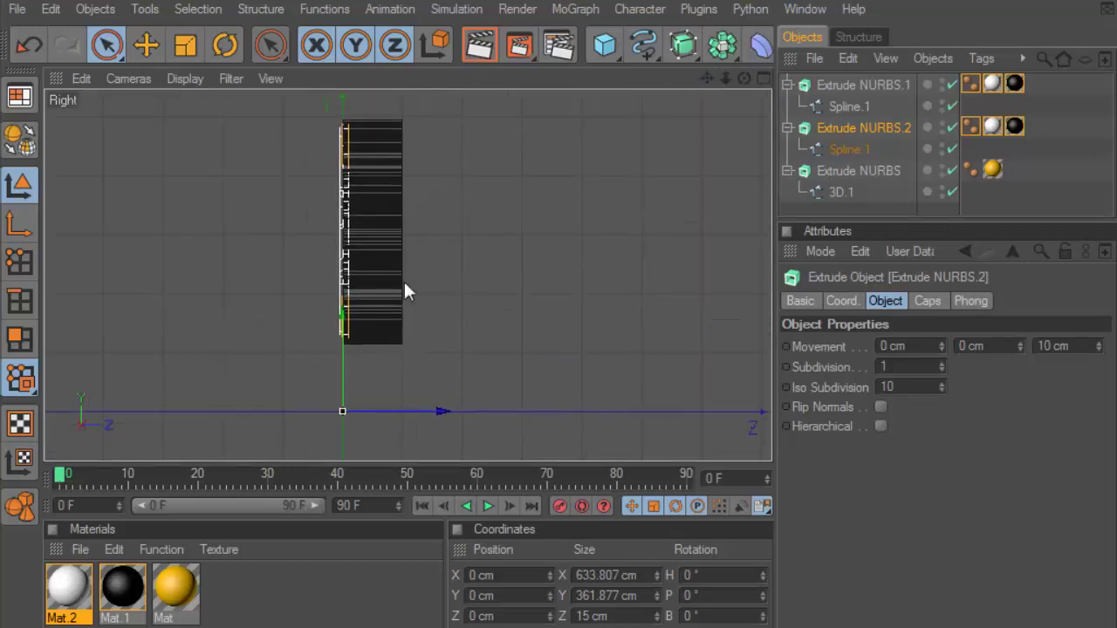
Move Extrude NURBS.2 along Z to 87.074 cm and view it in Perspective.
left_click_drag(428, 406, 312, 408)
left_click(51, 9)
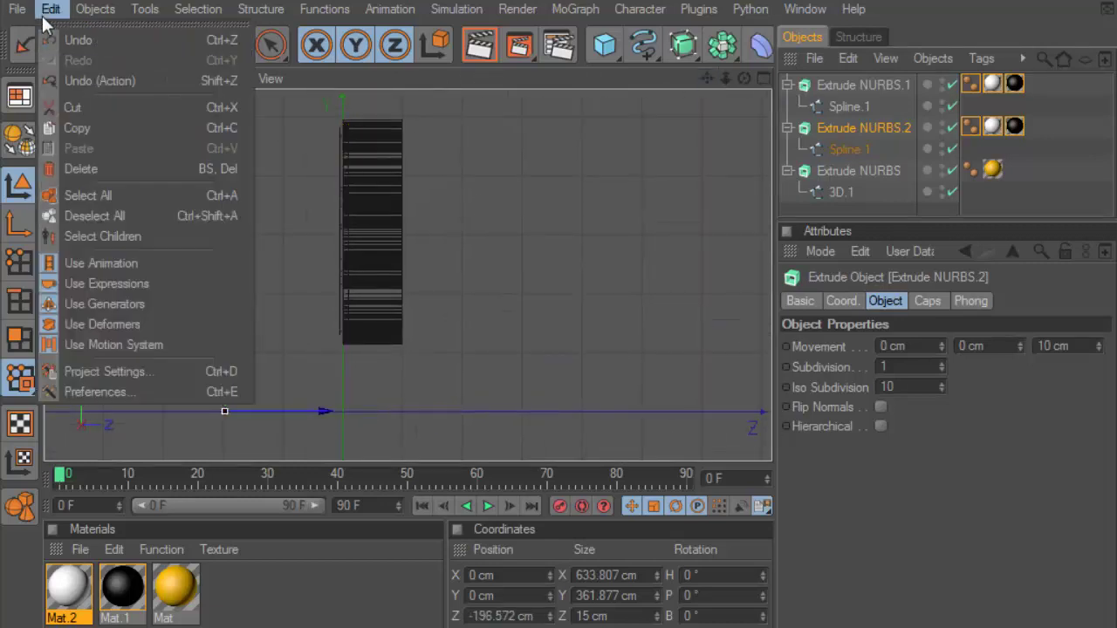
left_click(79, 39)
left_click_drag(397, 411, 437, 410)
scroll(460, 271, "up", 2)
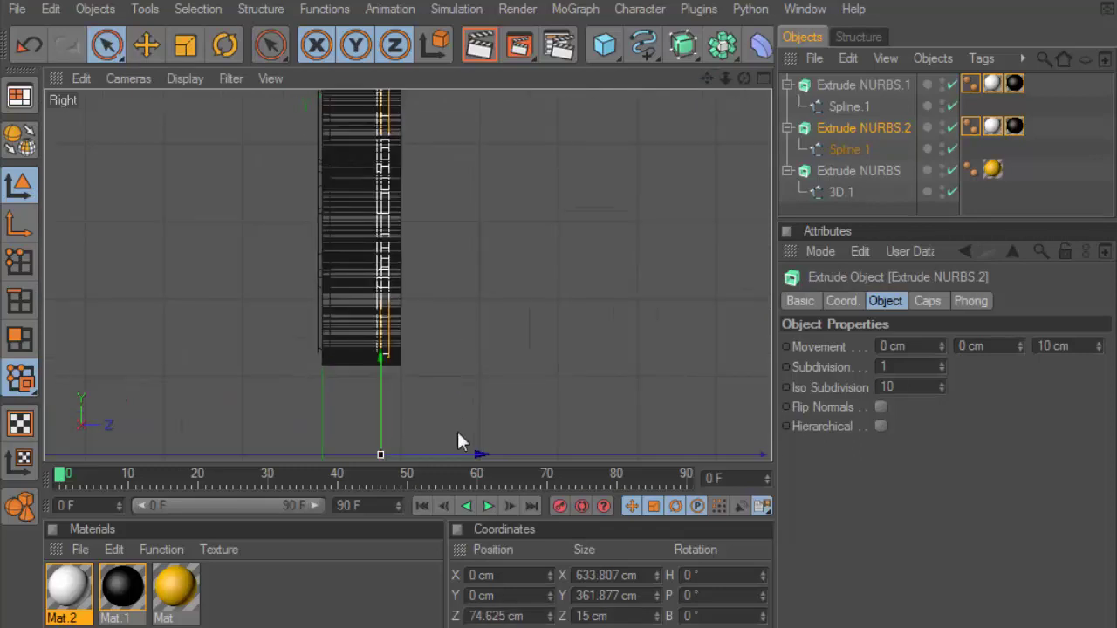
left_click_drag(477, 455, 491, 455)
left_click(762, 79)
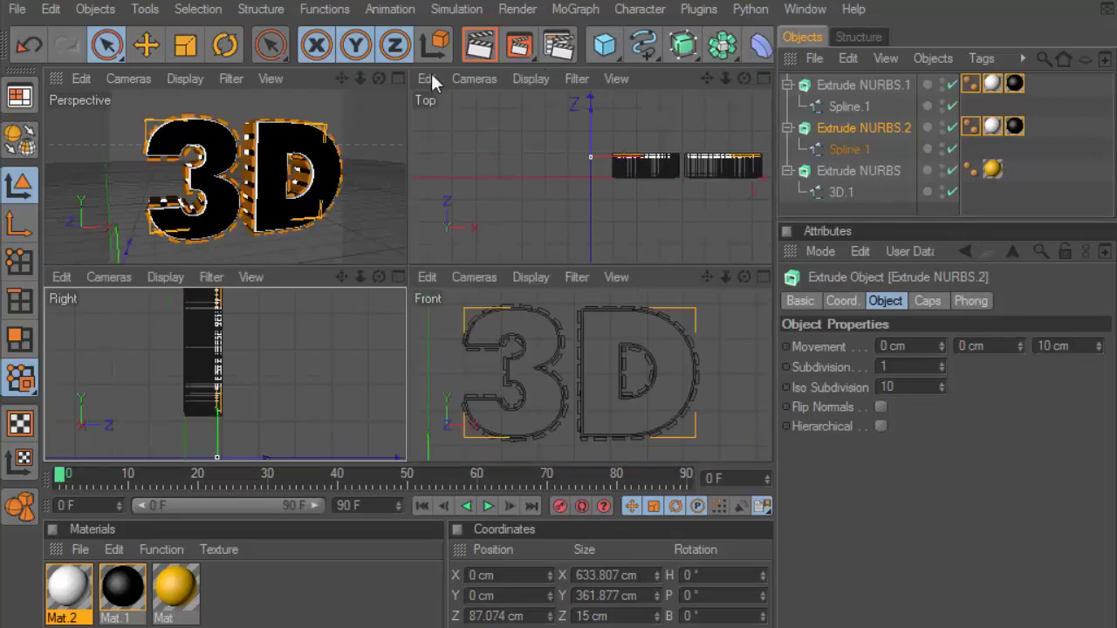
left_click(397, 77)
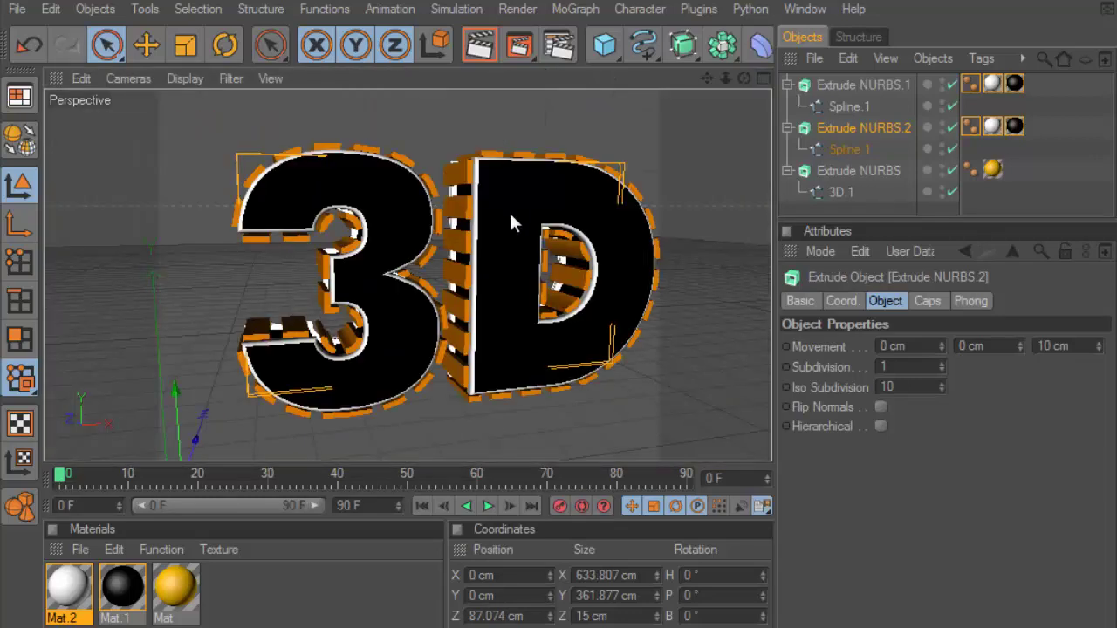
left_click_drag(745, 76, 509, 175)
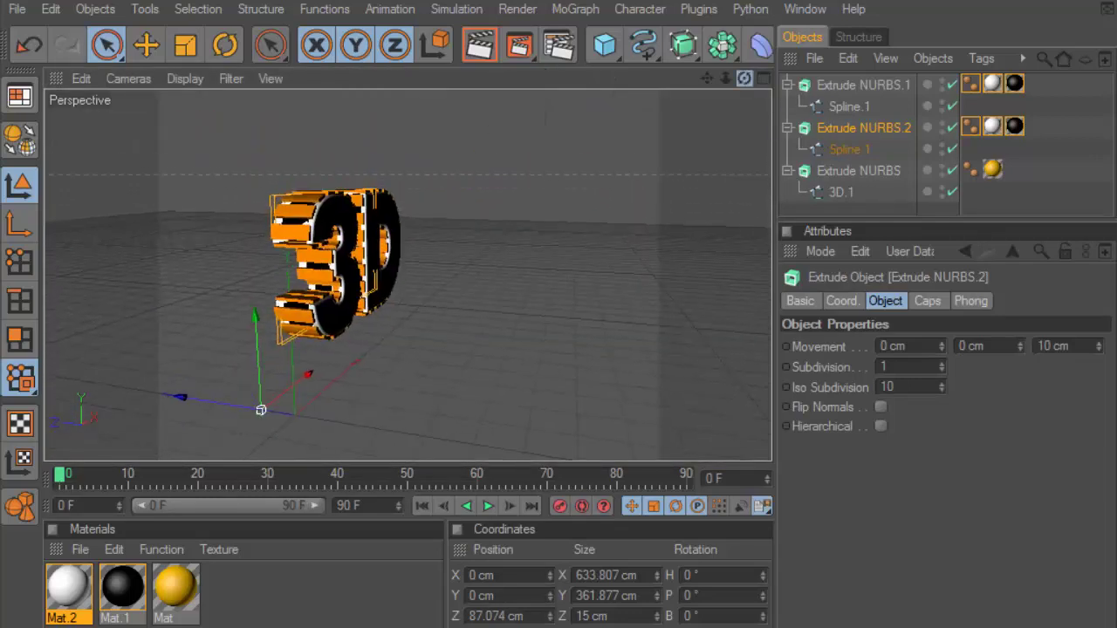
Zoom in and Ctrl+R render the letters on both sides of the slats.
scroll(314, 221, "up", 2)
scroll(360, 241, "up", 3)
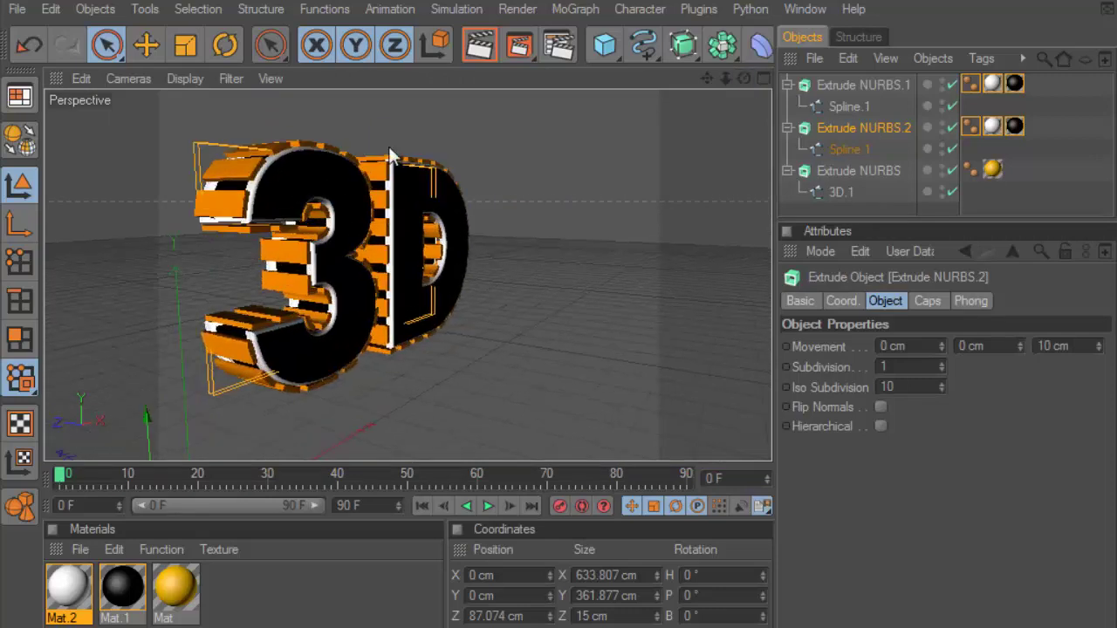
key("ctrl+r")
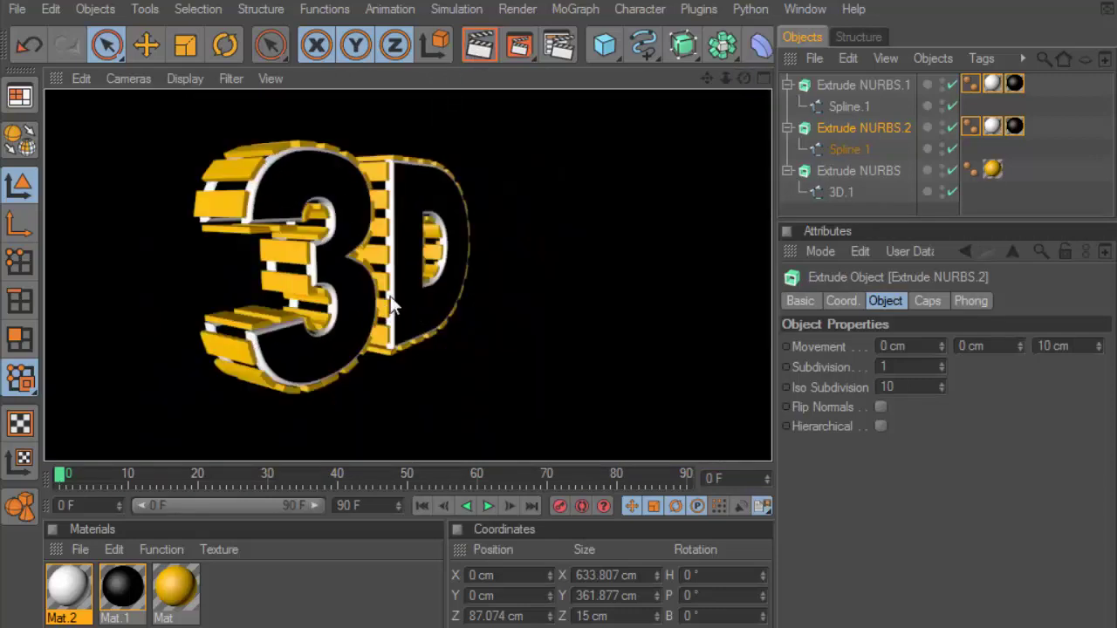
scroll(403, 279, "down", 2)
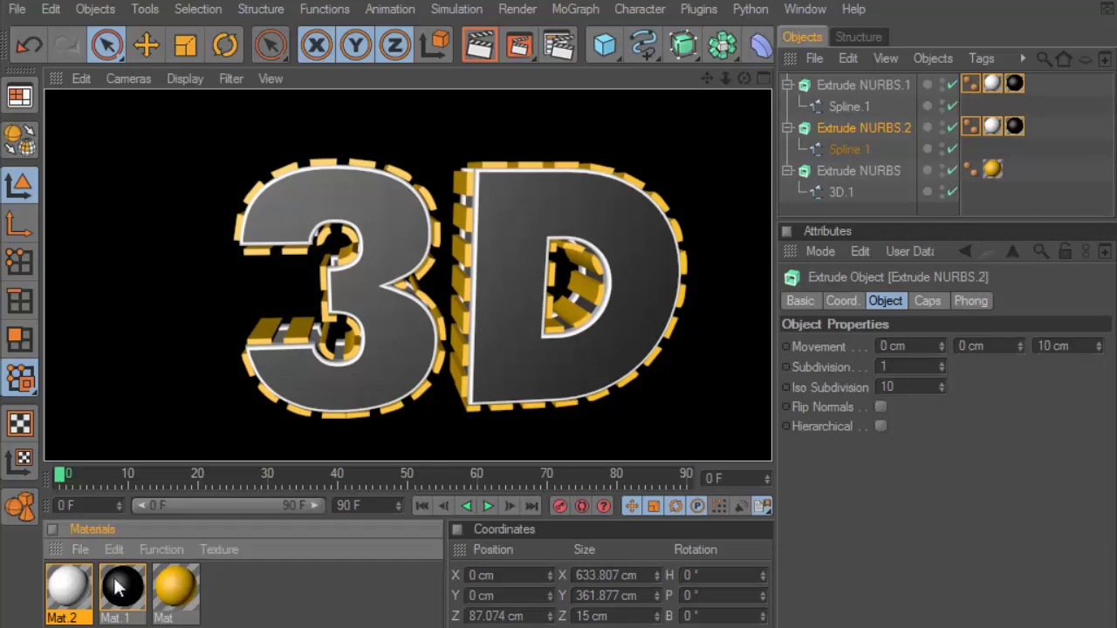
Turn off Mat.1's specular highlight and render to check the black faces.
double_click(122, 590)
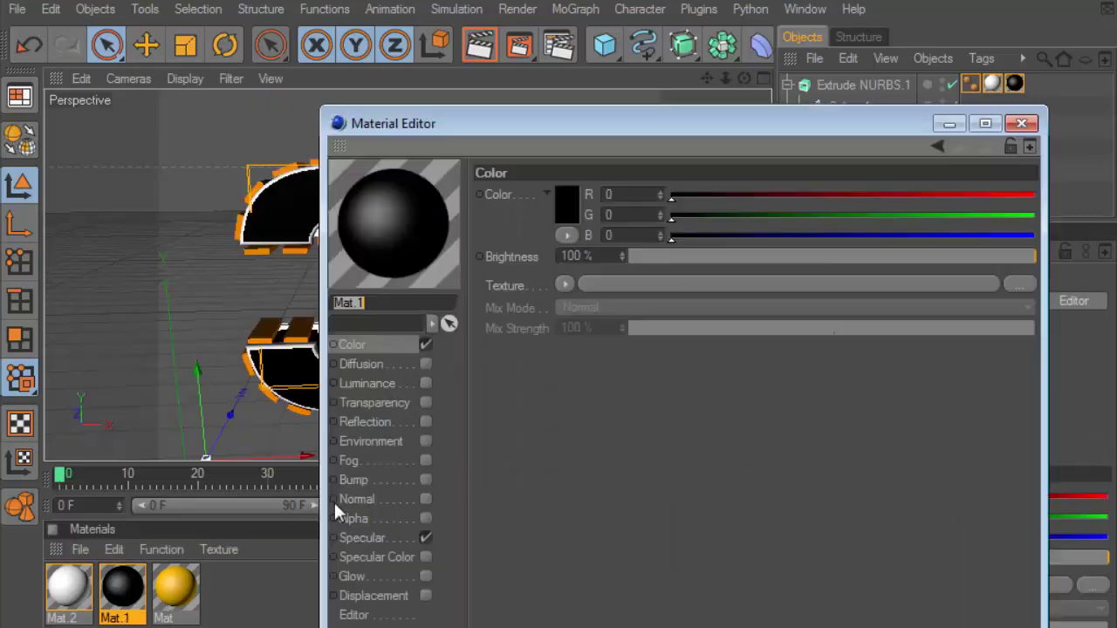
left_click(426, 538)
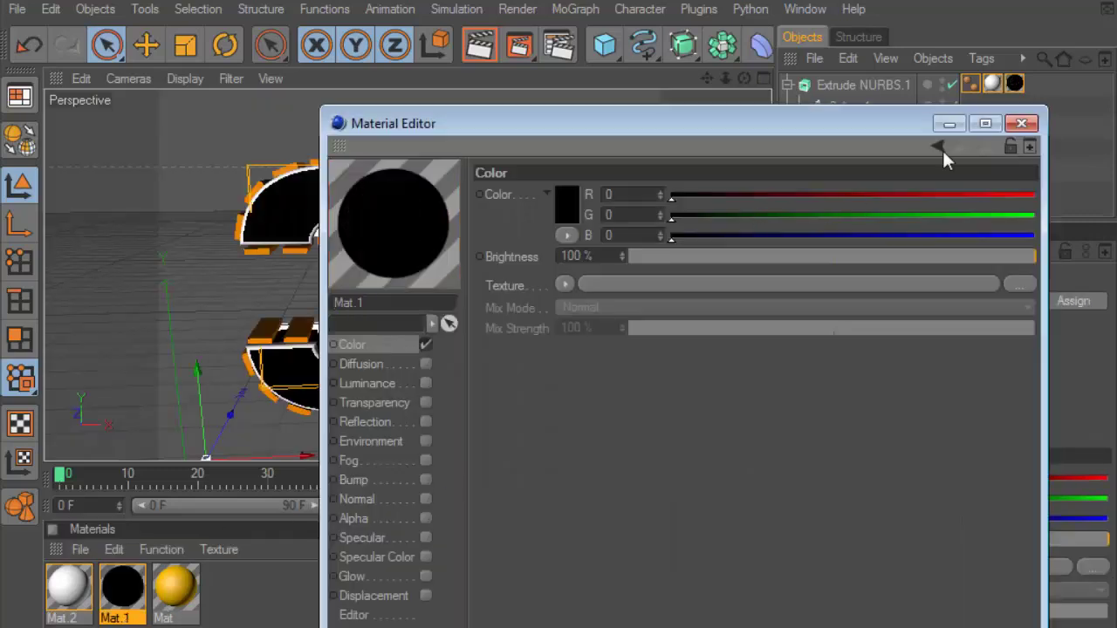
left_click(1021, 123)
left_click(479, 45)
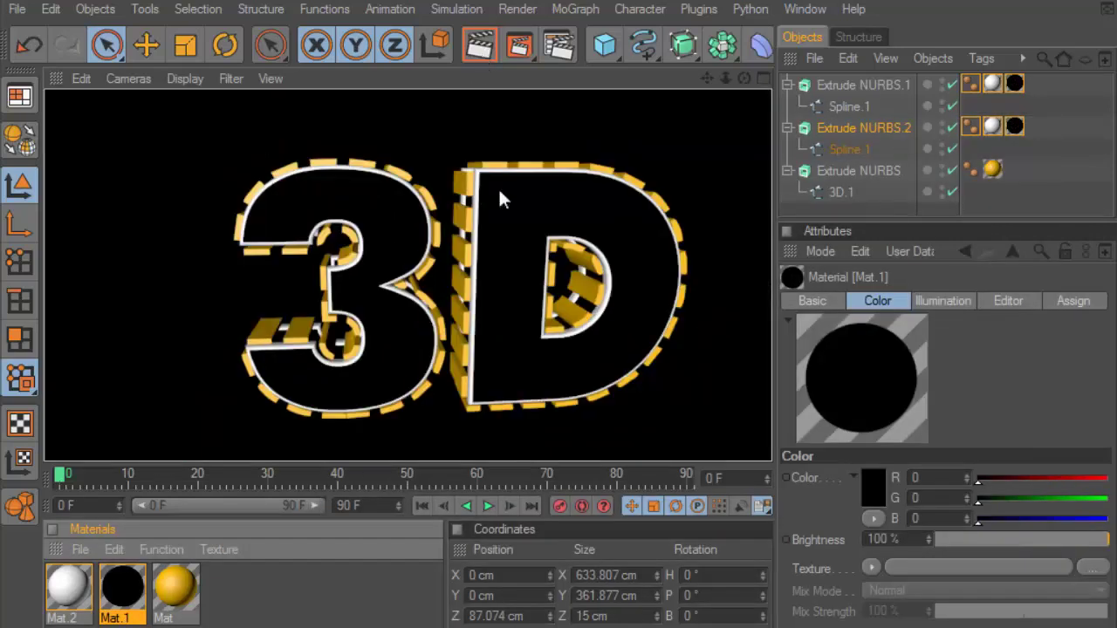
left_click(501, 247)
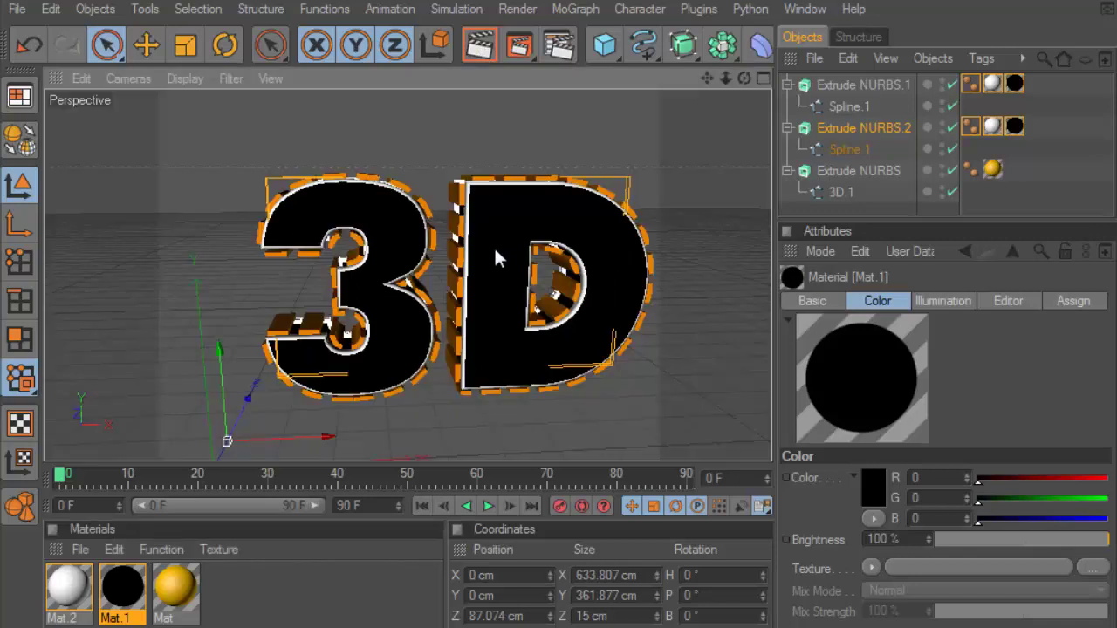
Set render anti-aliasing to Best and output to the HDV/HDTV 720 25 preset.
left_click(569, 45)
left_click(234, 112)
left_click(498, 65)
left_click(473, 126)
left_click(214, 56)
left_click(348, 65)
mouse_move(373, 126)
left_click(593, 374)
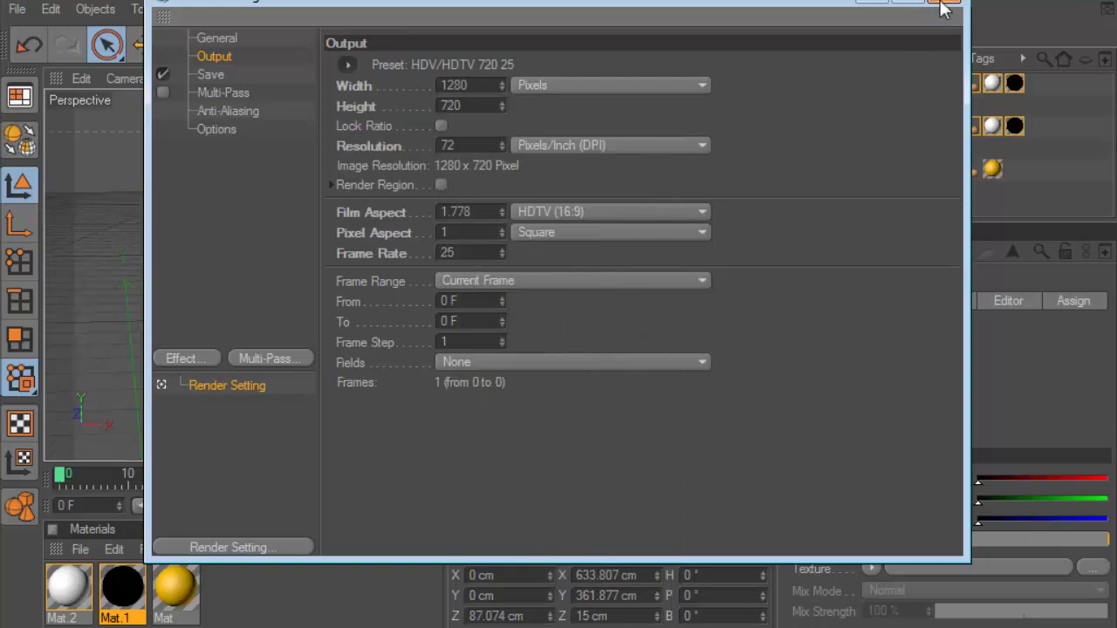
left_click(942, 9)
left_click_drag(744, 79, 643, 143)
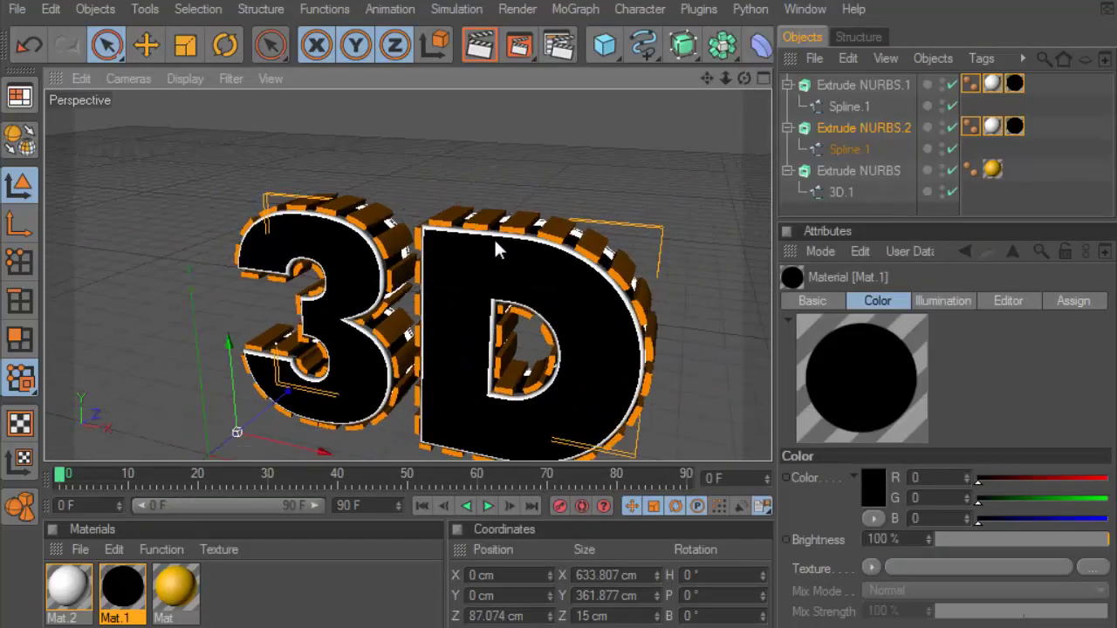
Raise the gold Extrude NURBS Movement Z from 100 cm to 150 cm, then to 200 cm.
left_click_drag(707, 79, 744, 79)
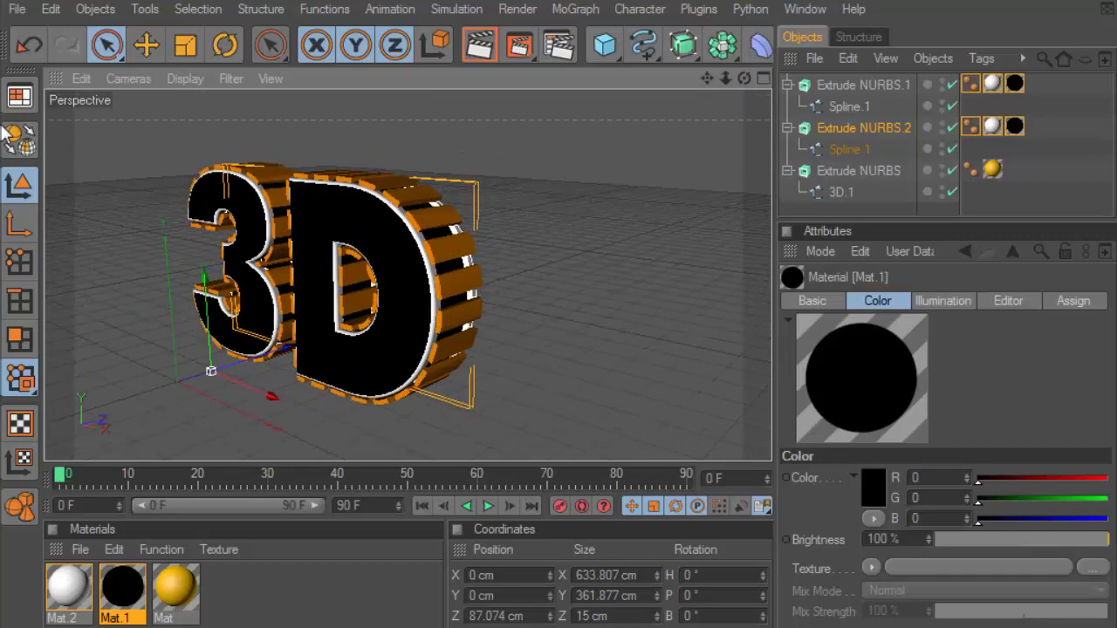
left_click(856, 167)
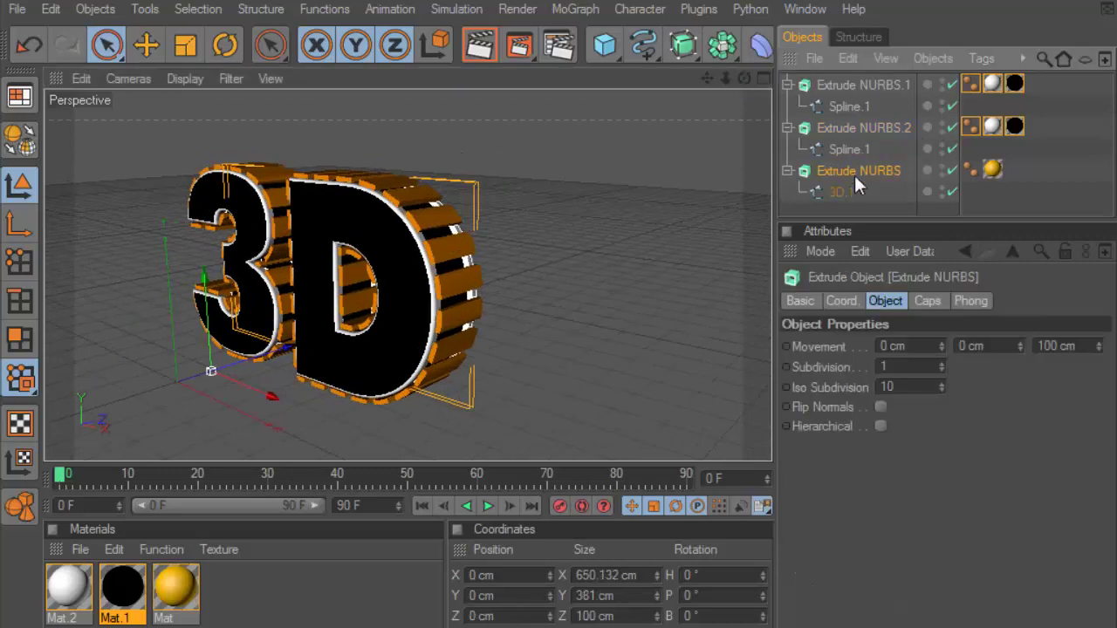
left_click_drag(761, 248, 700, 248)
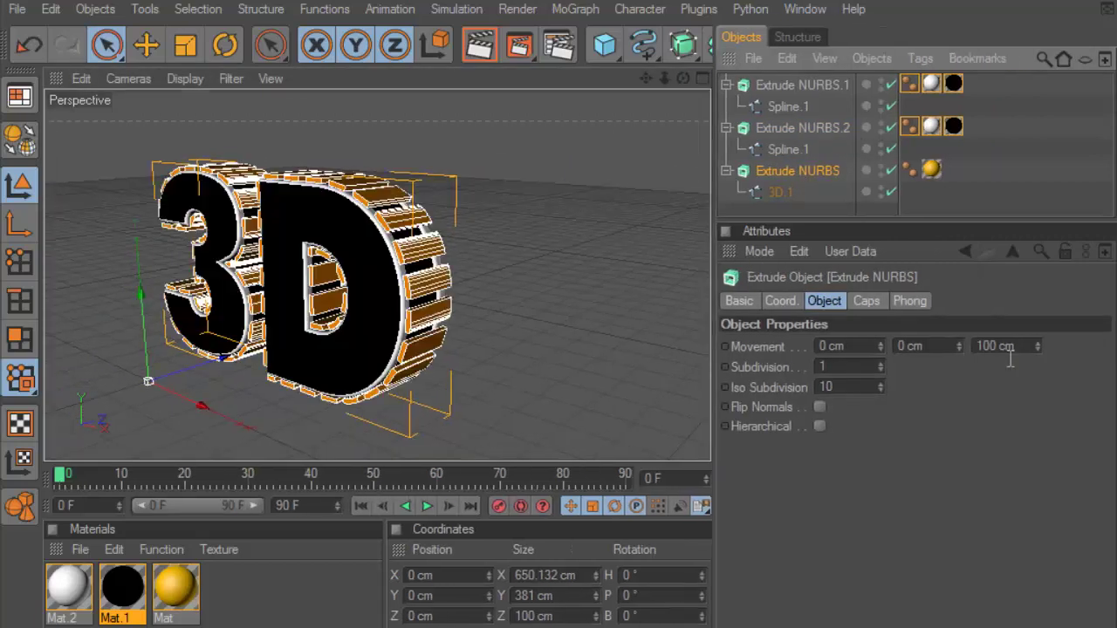
double_click(1004, 347)
type("150")
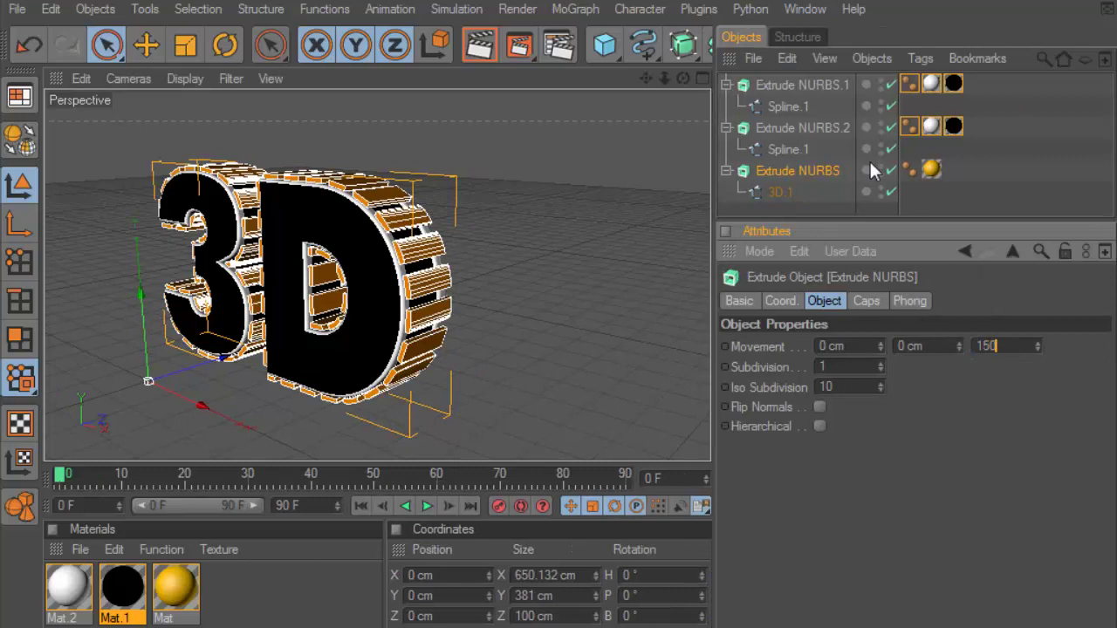
left_click(797, 166)
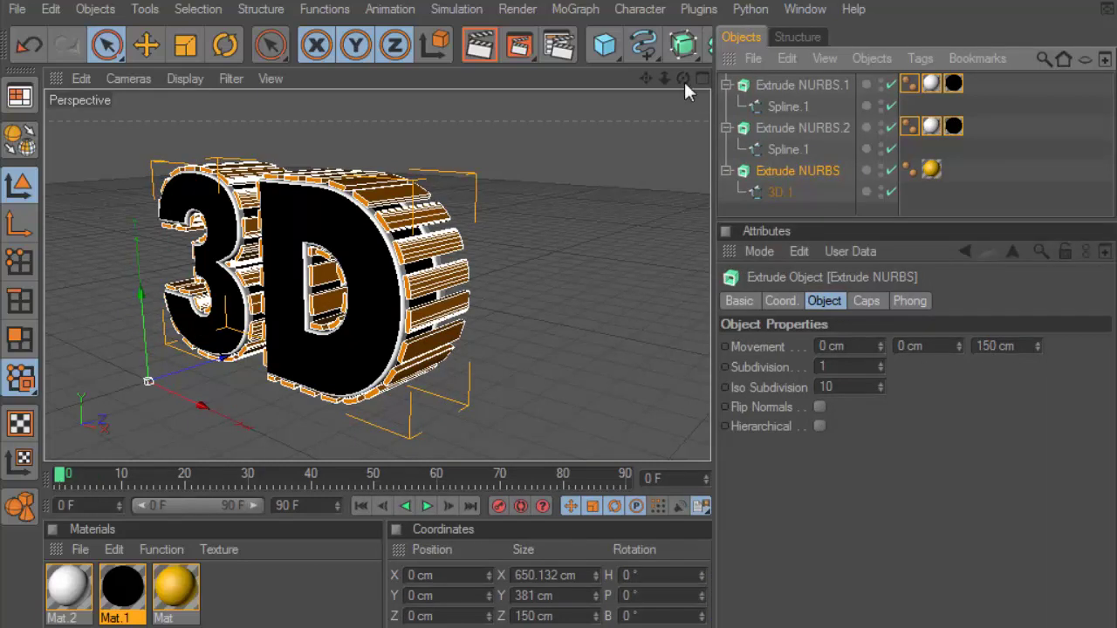
left_click_drag(682, 78, 732, 208)
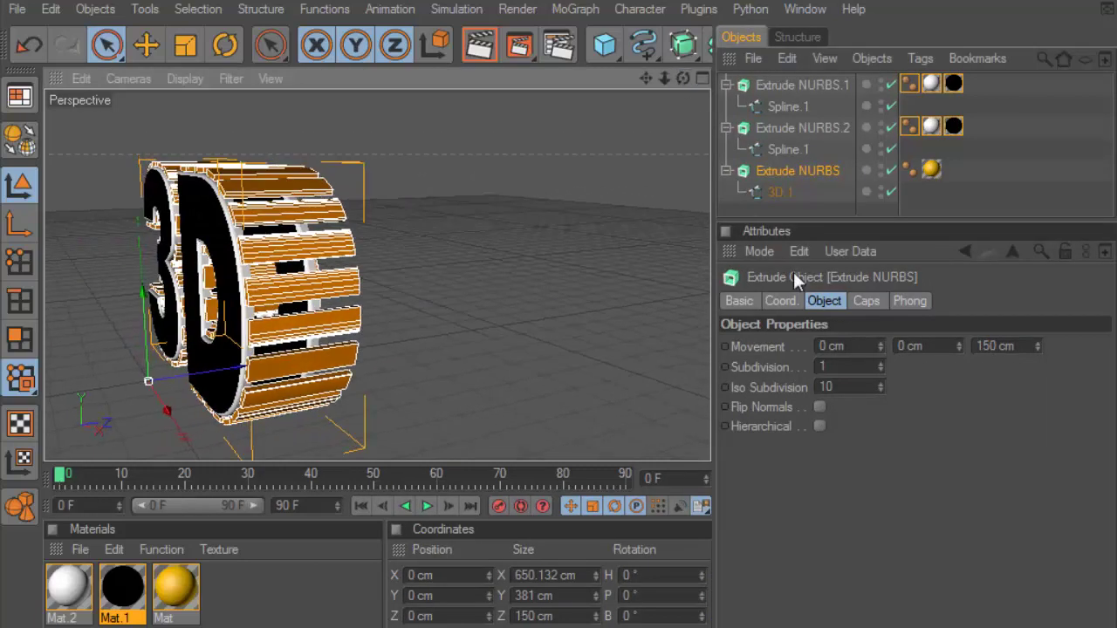
double_click(1021, 348)
type("200")
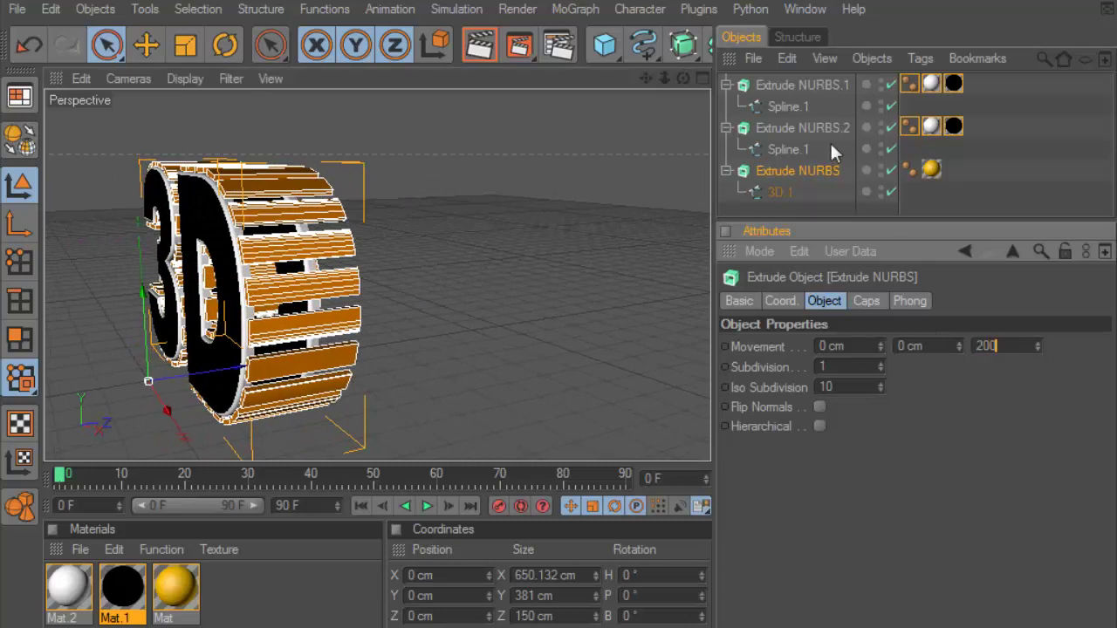
left_click(794, 165)
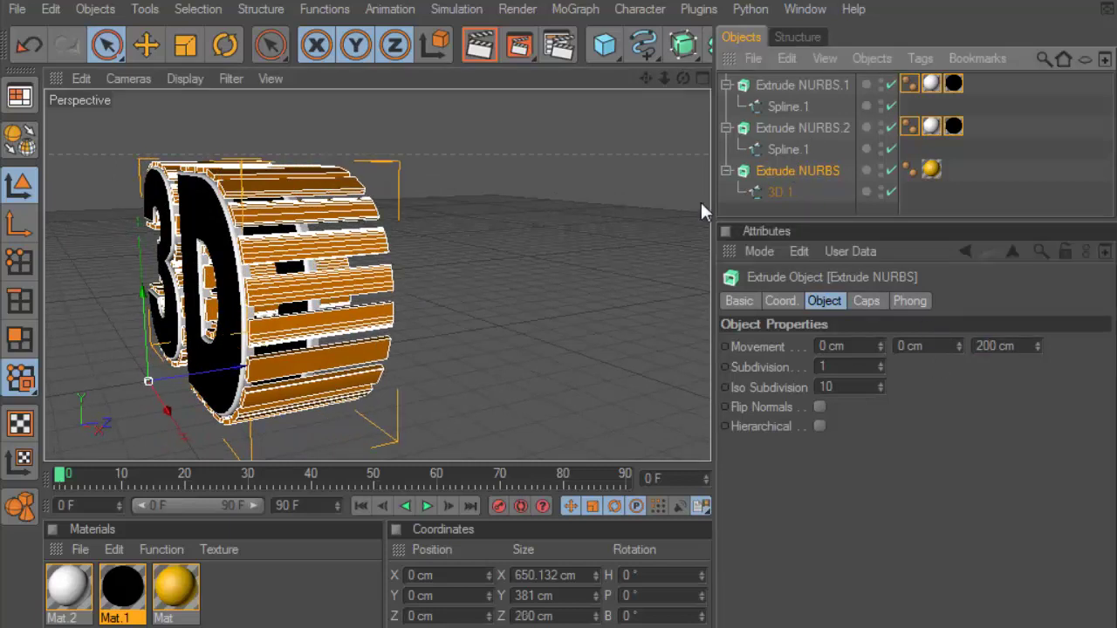
left_click(796, 128)
Move Extrude NURBS.2 forward to Z 189.469 cm, render a preview, and open gold Mat for editing.
left_click_drag(685, 78, 629, 80)
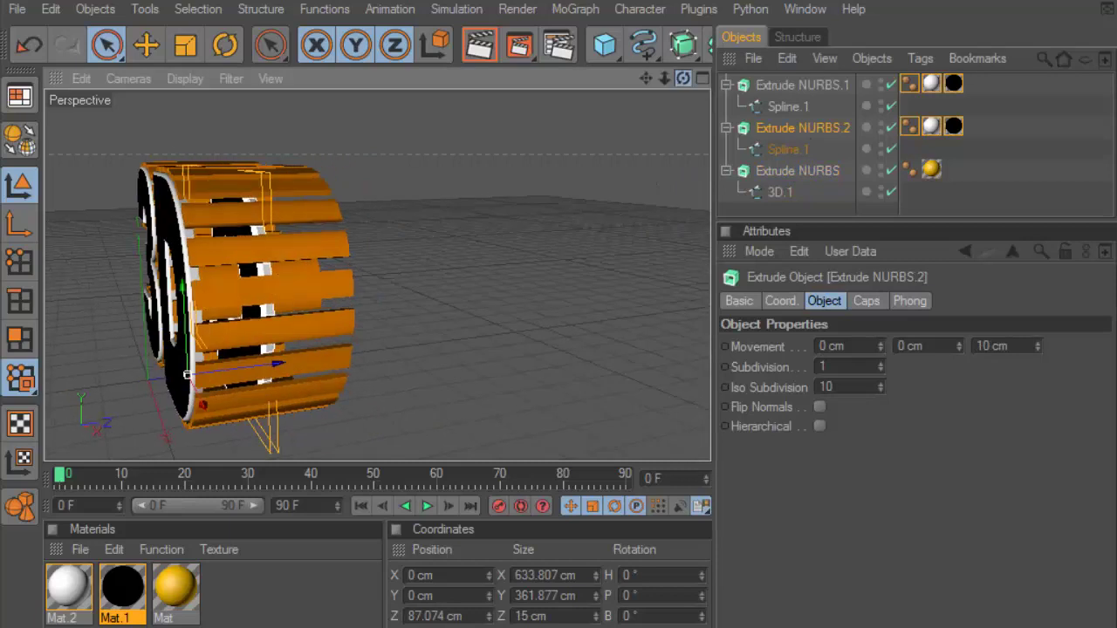
mouse_move(262, 368)
left_mouse_down()
mouse_move(304, 363)
mouse_move(512, 170)
left_mouse_up()
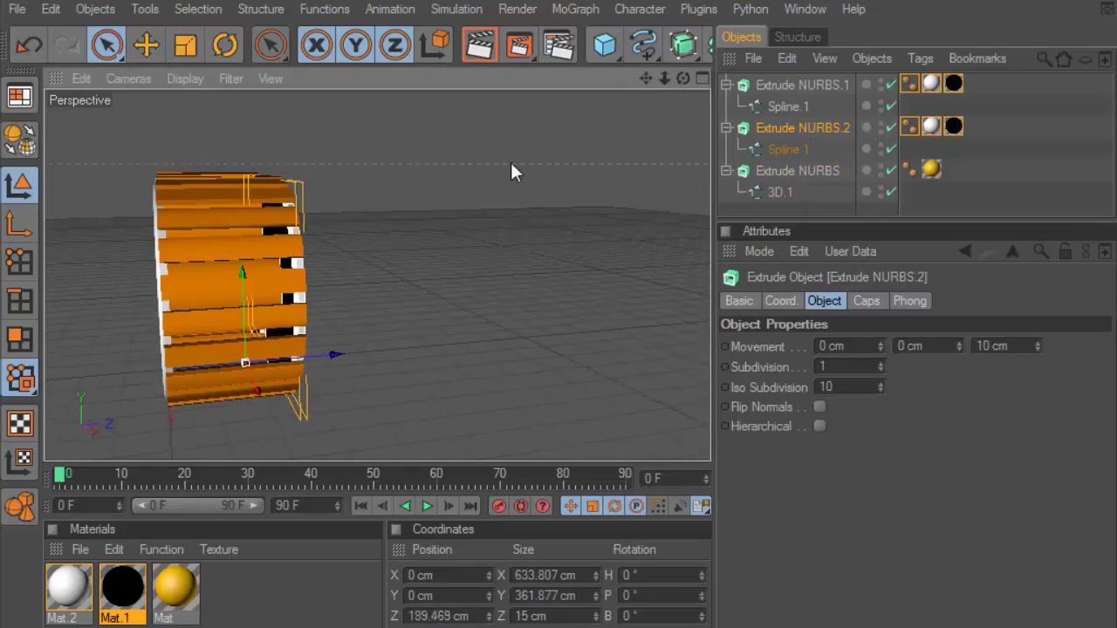
left_click_drag(684, 78, 489, 138)
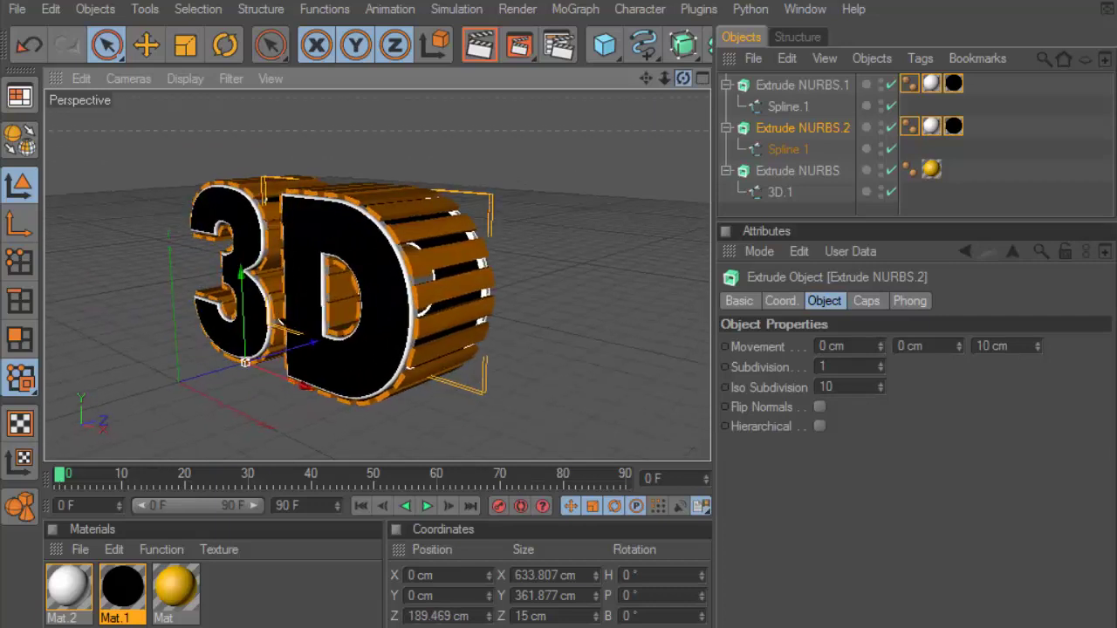
left_click(479, 45)
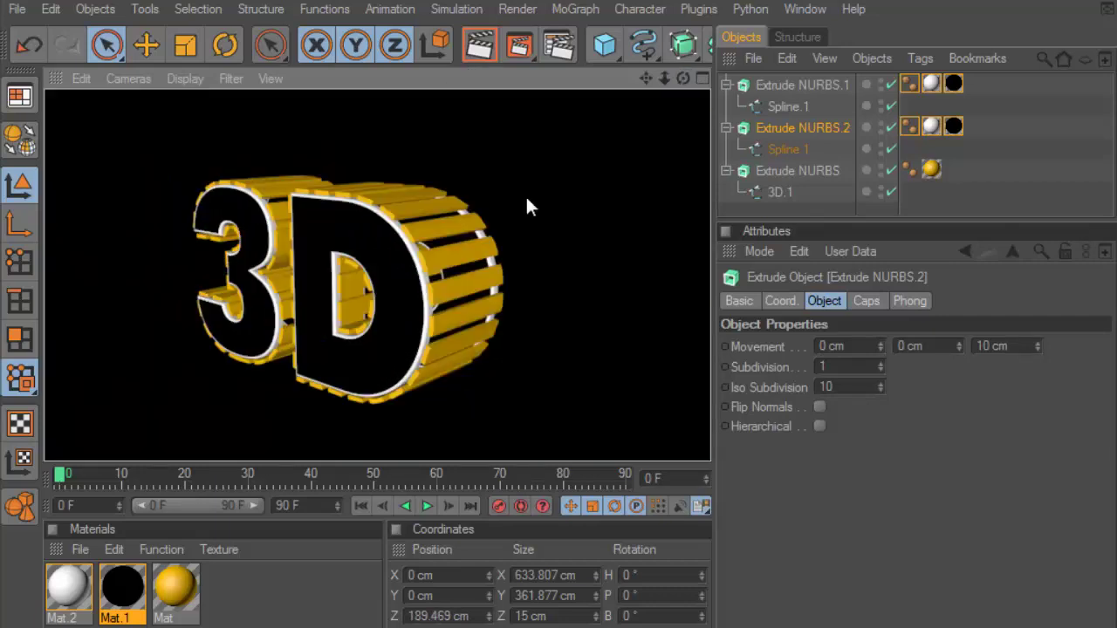
double_click(168, 590)
right_click(395, 227)
Enable Reflection on the gold material with a Metal surface texture.
left_click(540, 348)
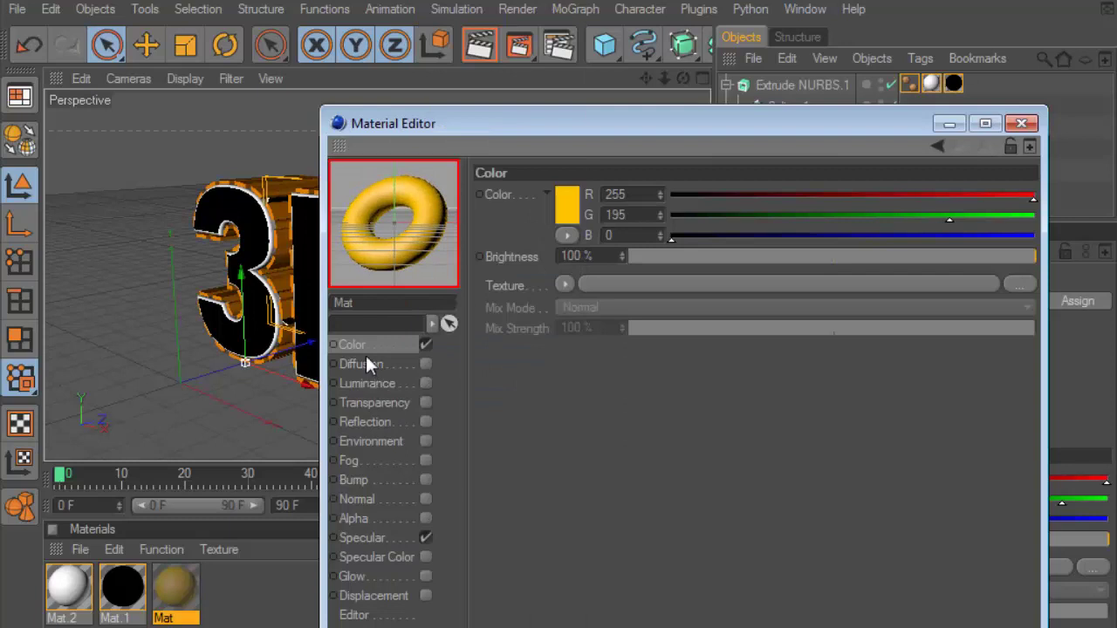
left_click(426, 422)
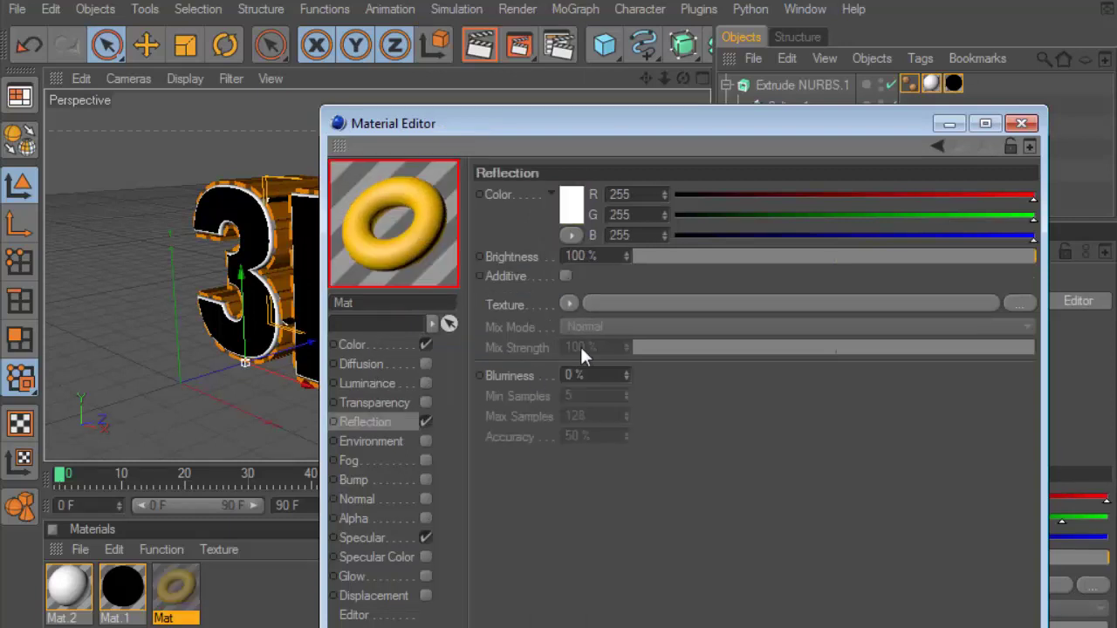
left_click(566, 284)
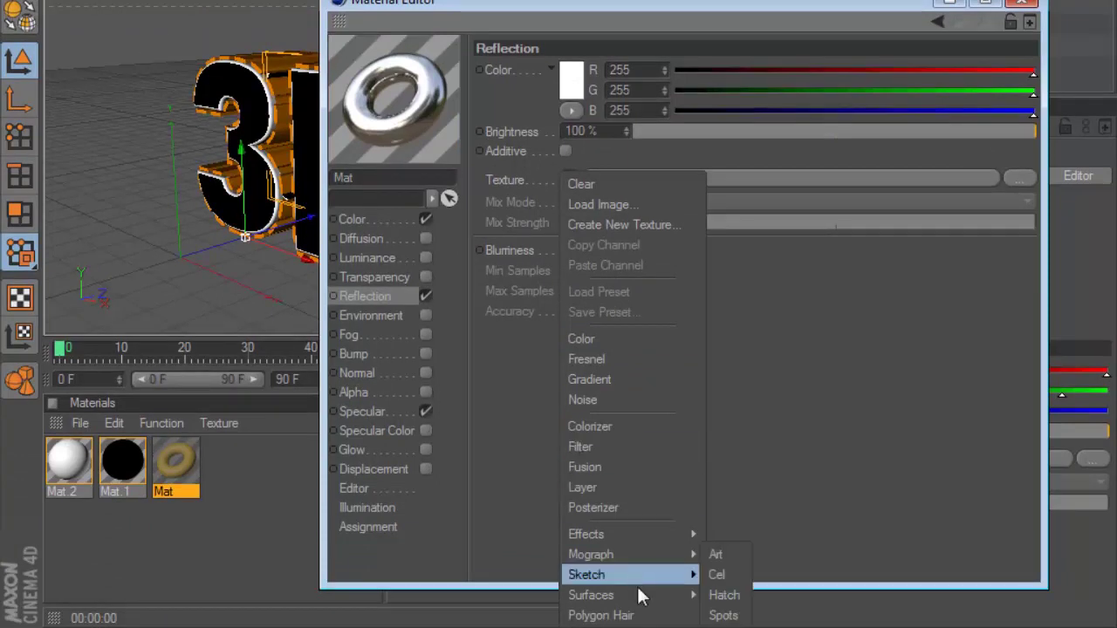
mouse_move(590, 594)
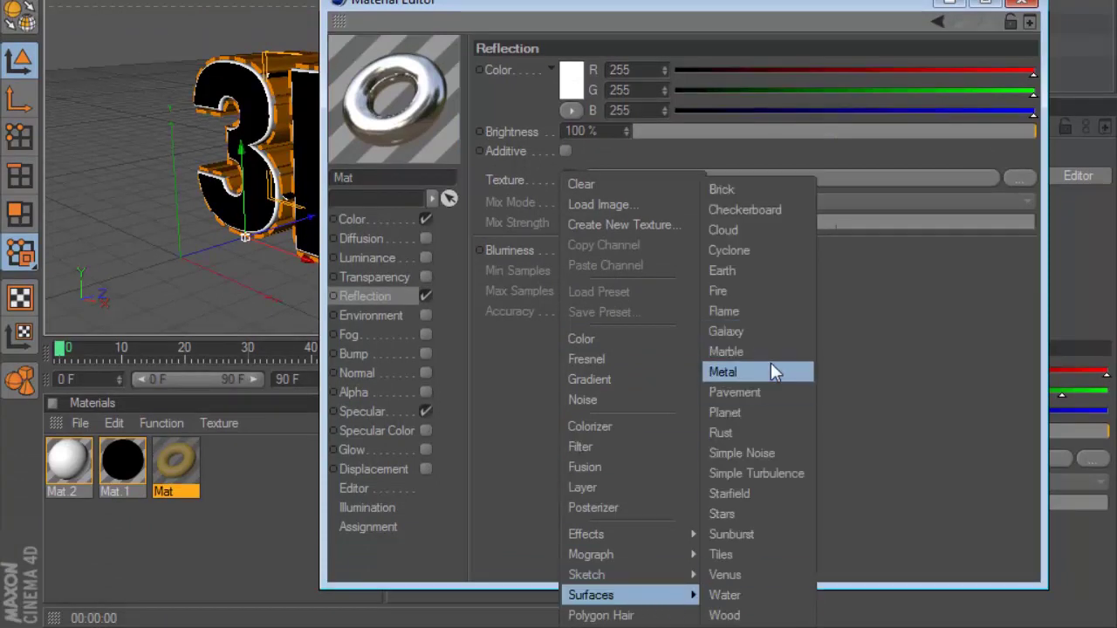
left_click(750, 372)
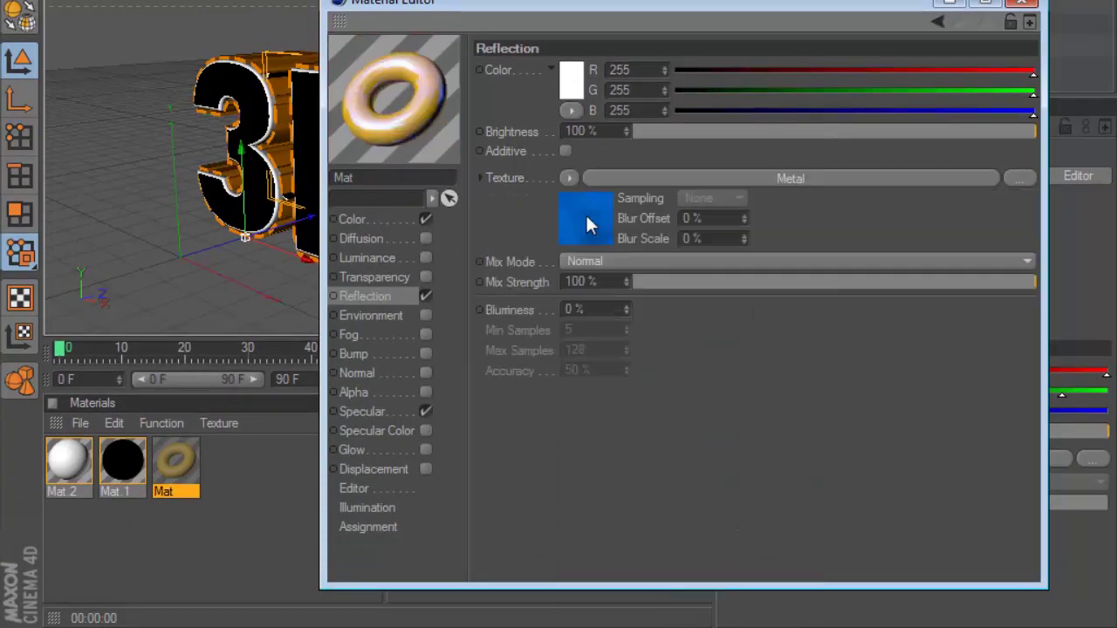
left_click(577, 213)
Set the Metal gradient from saturated orange to pale yellow.
double_click(550, 233)
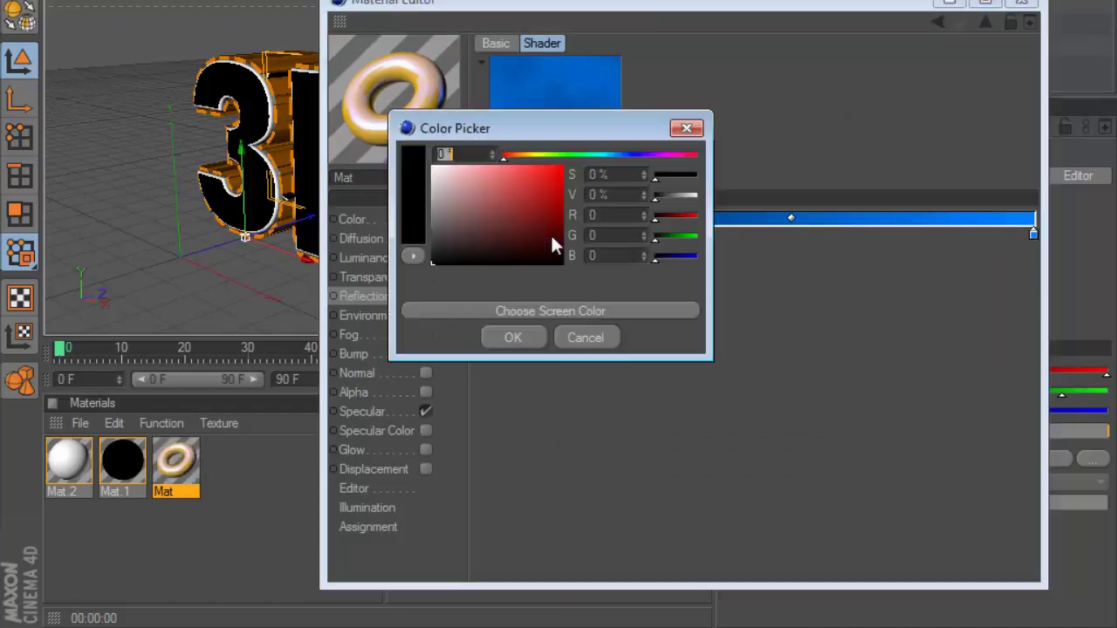
left_click(528, 155)
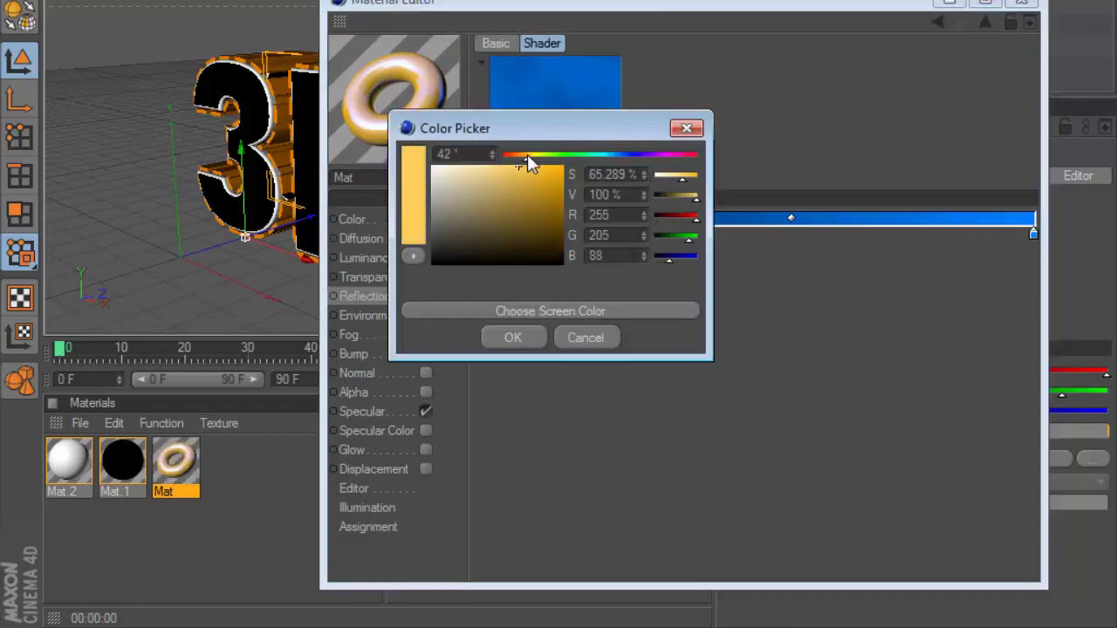
left_click(563, 166)
left_click(538, 337)
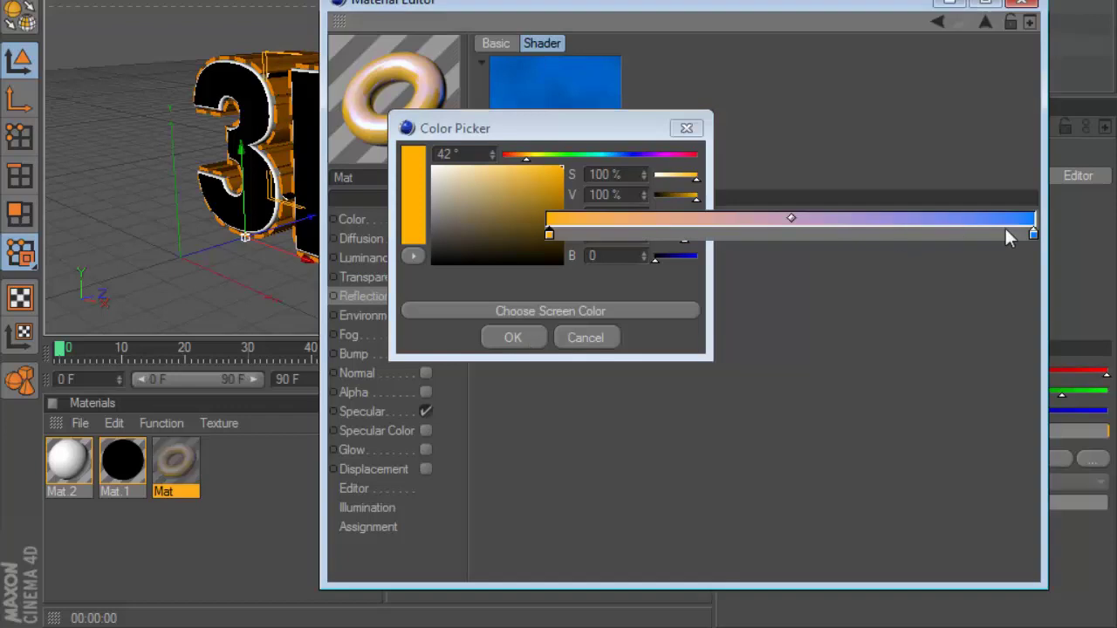
left_click(1034, 234)
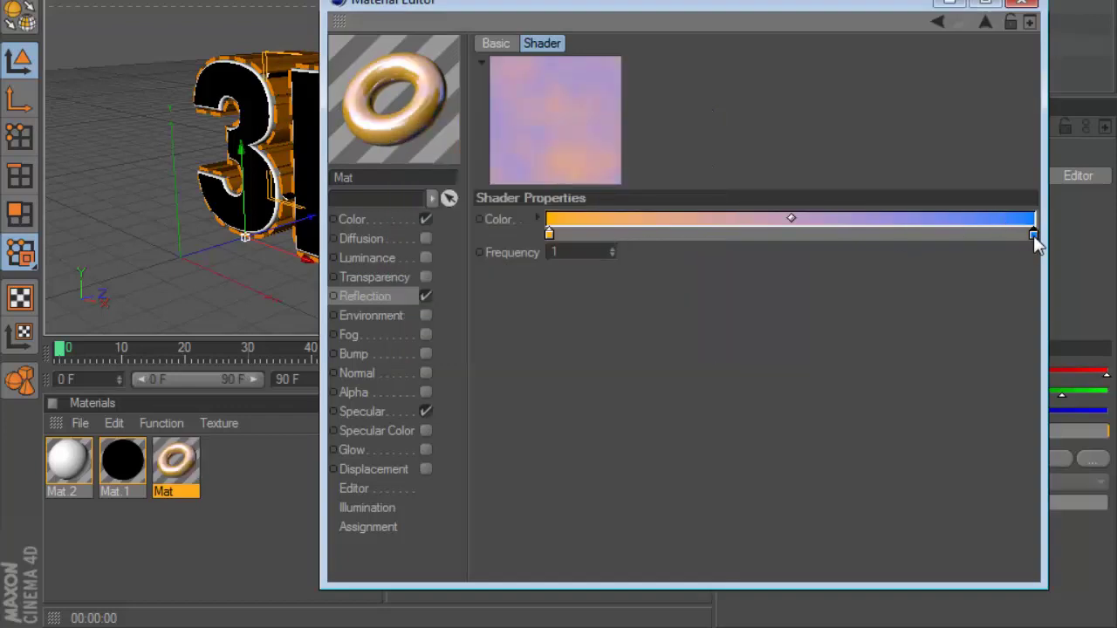
double_click(1033, 235)
left_click(932, 158)
left_click_drag(904, 179, 873, 164)
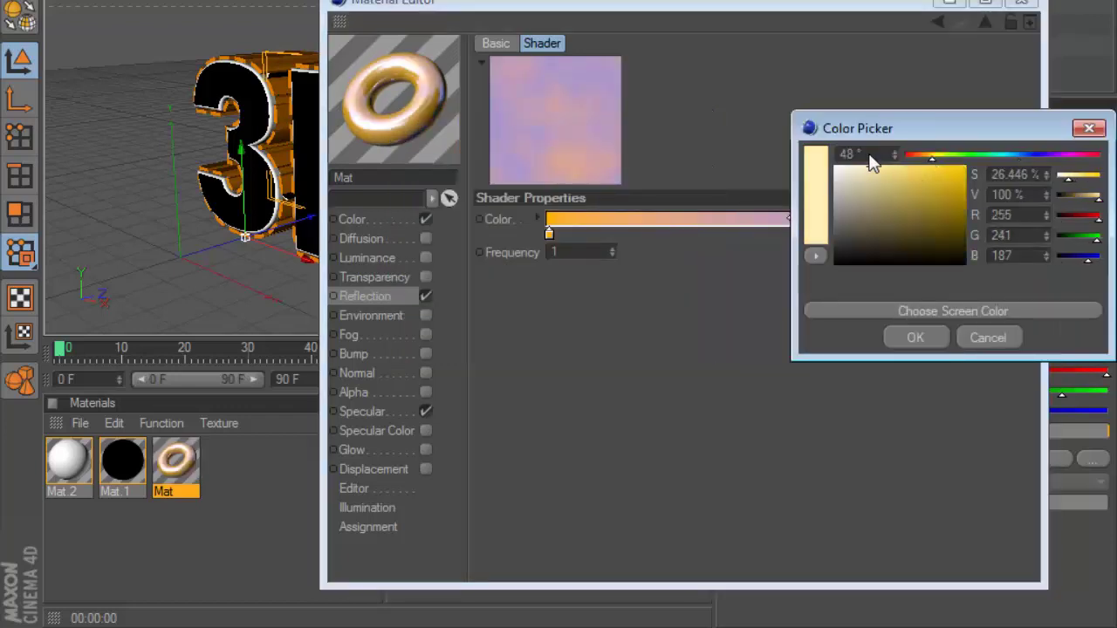
left_click(909, 338)
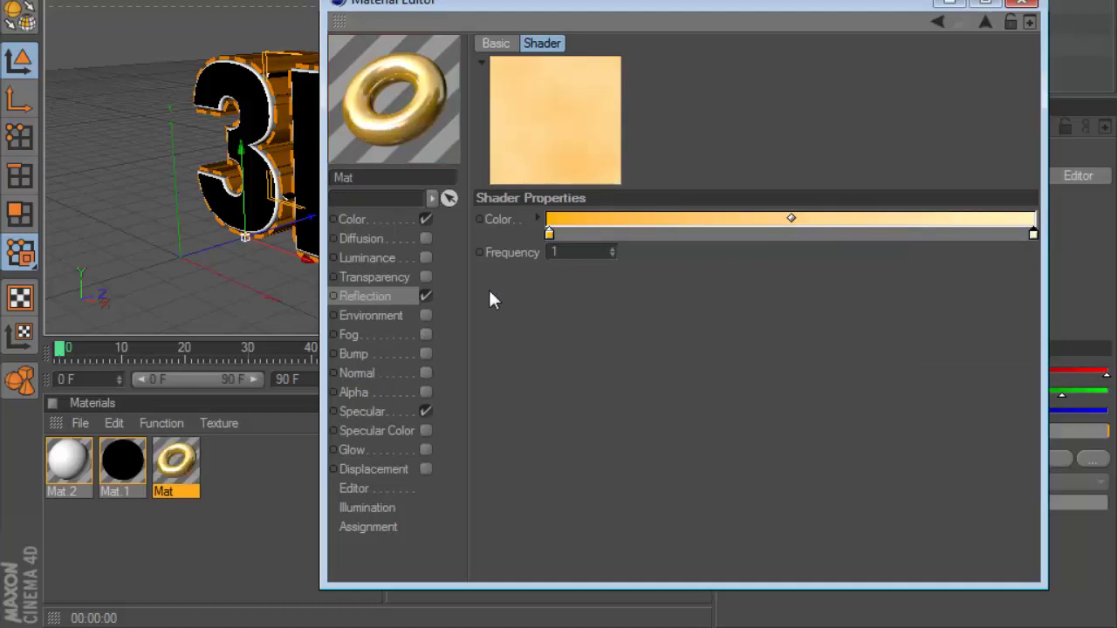
left_click(397, 297)
Copy the Metal reflection texture into a newly enabled Bump channel.
left_click(570, 178)
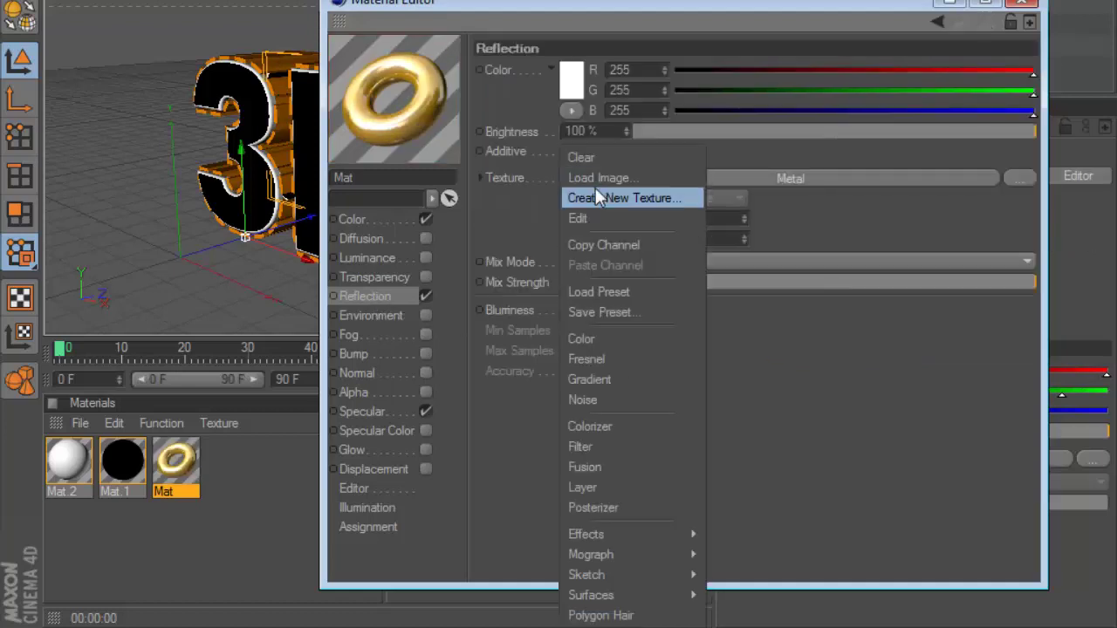
left_click(407, 325)
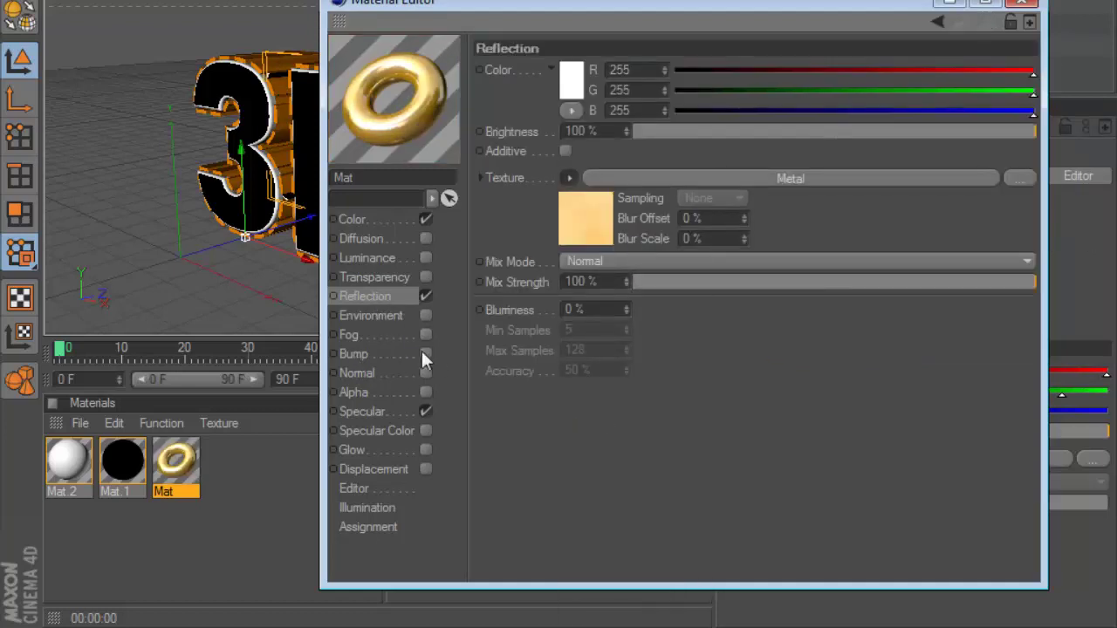
left_click(425, 354)
left_click(556, 118)
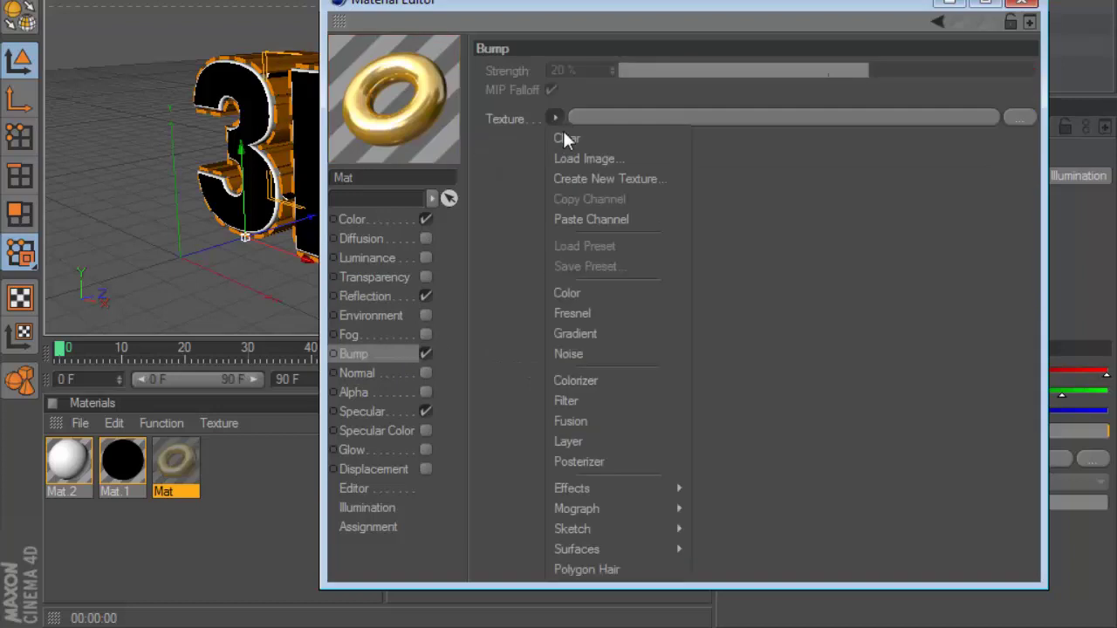
left_click(603, 219)
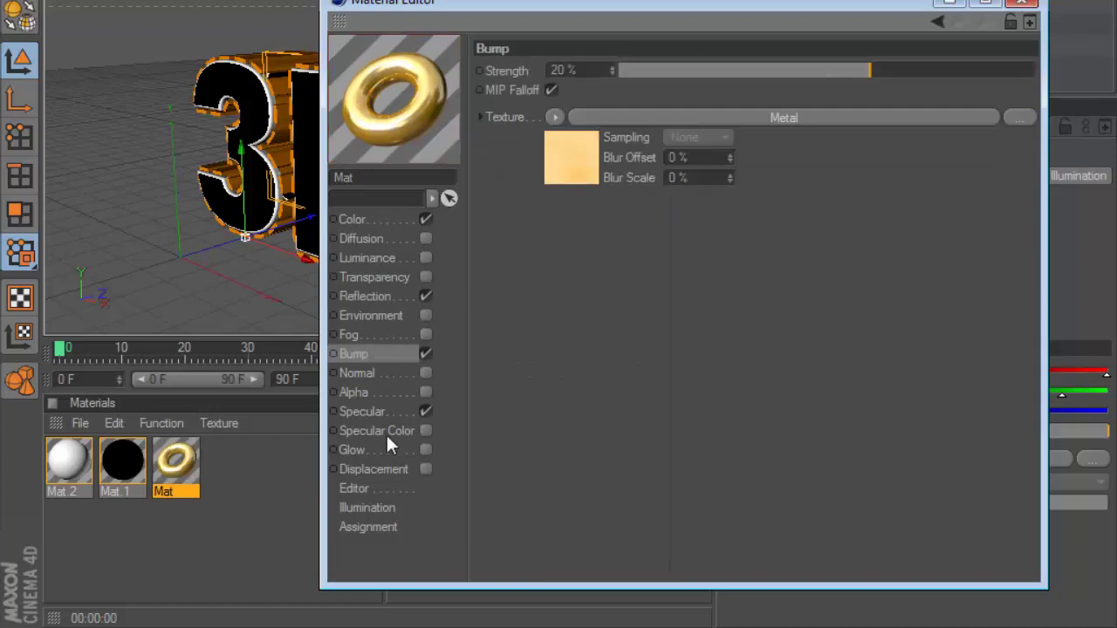
Switch the Specular mode to Metal and close the Material Editor.
left_click(362, 412)
left_click(578, 138)
left_click(576, 178)
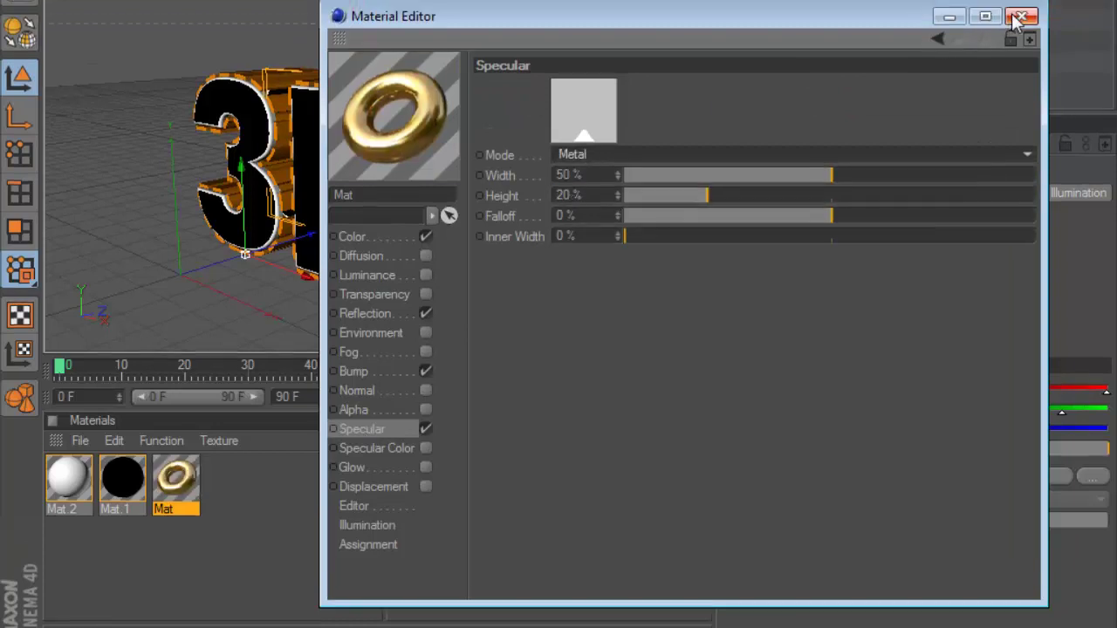
left_click(1017, 18)
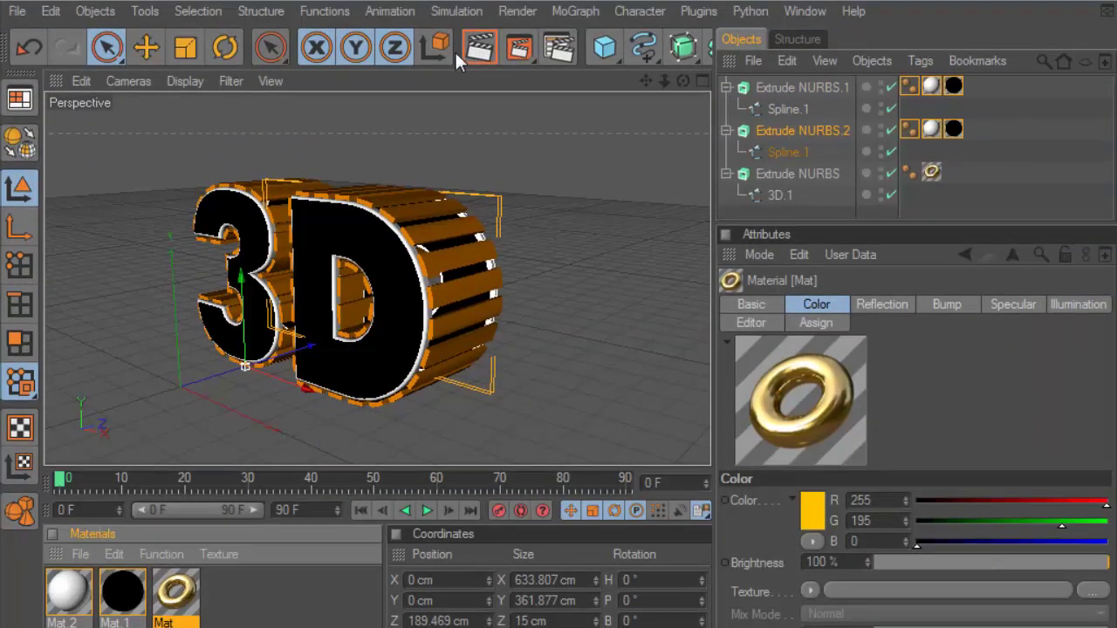
Set the gold Mat texture tag on Extrude NURBS to Cubic projection and render the view.
left_click(462, 50)
left_click(931, 172)
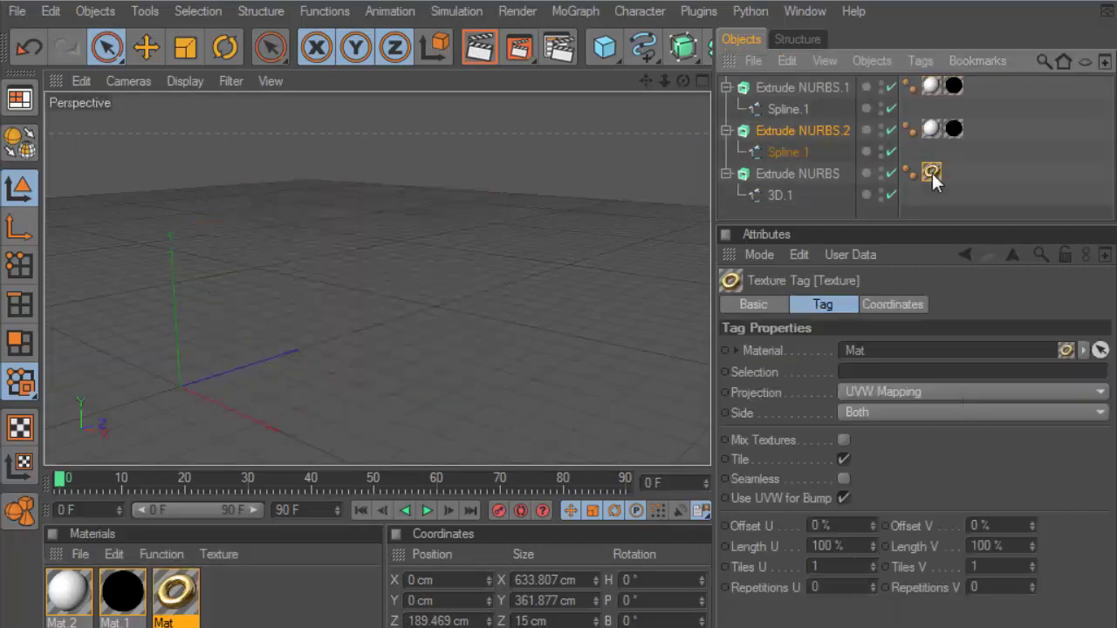
left_click_drag(946, 236, 946, 225)
left_click(916, 381)
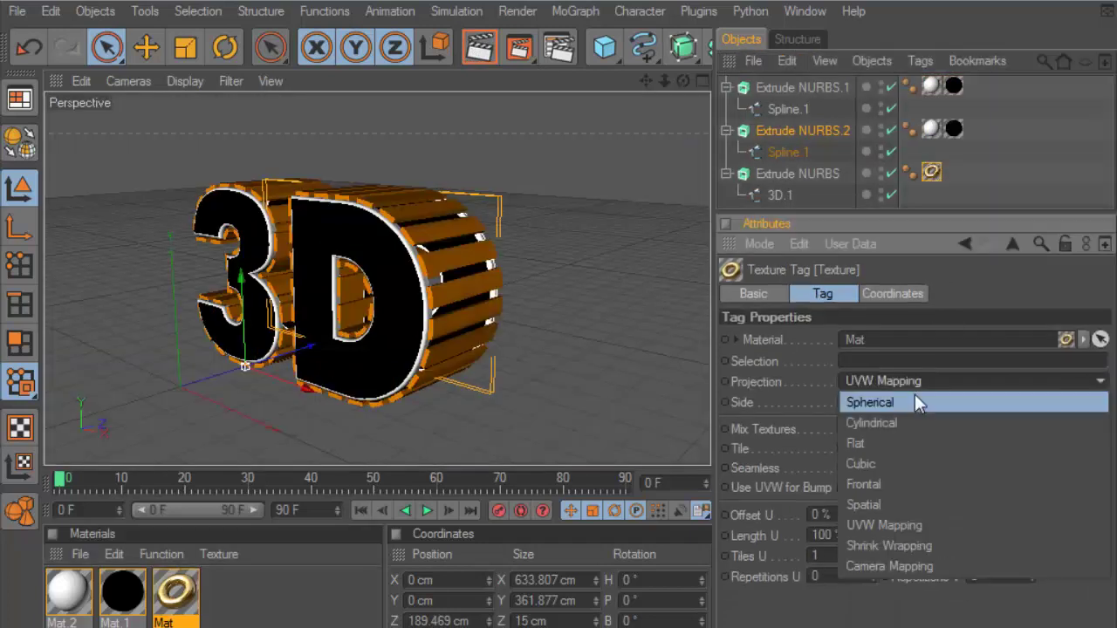
left_click(863, 461)
left_click(480, 58)
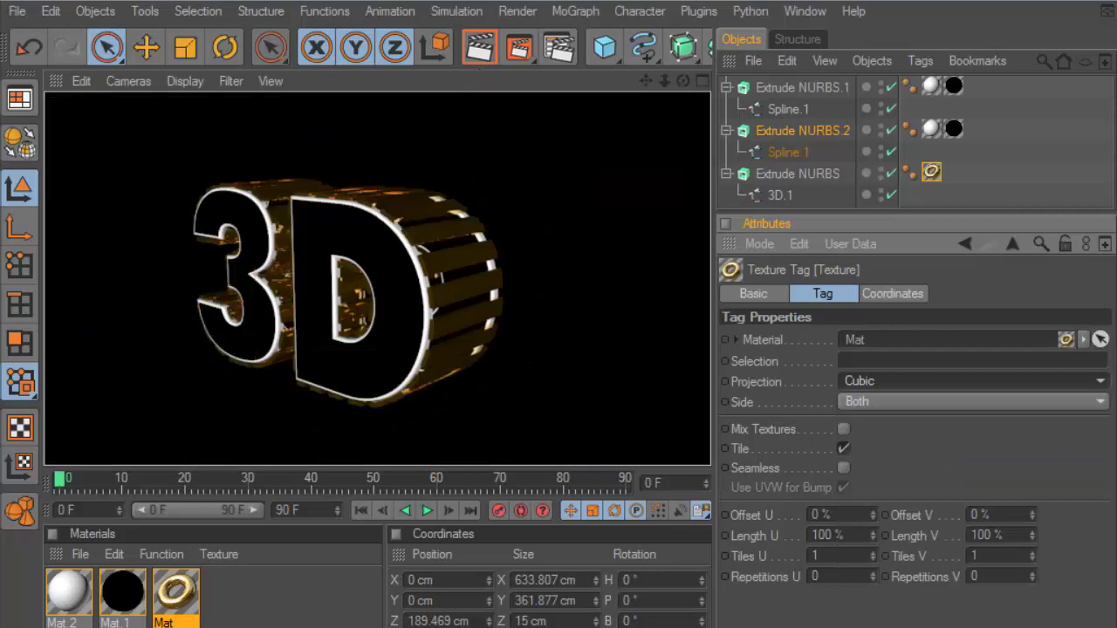
Enable Reflection on Mat.2 at 65% brightness.
double_click(68, 593)
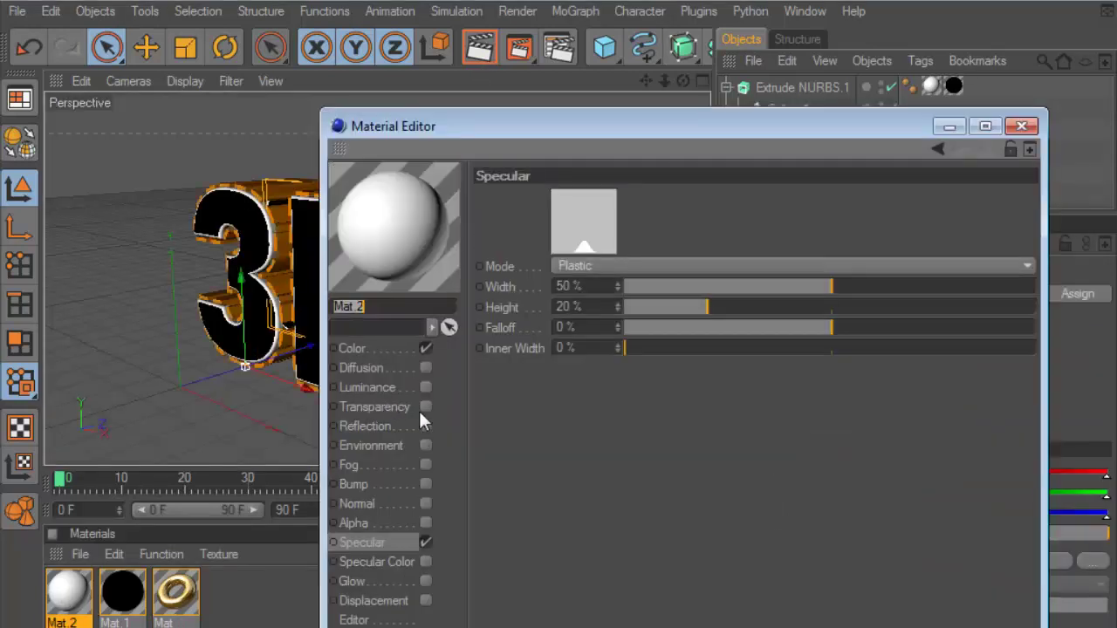
left_click(395, 428)
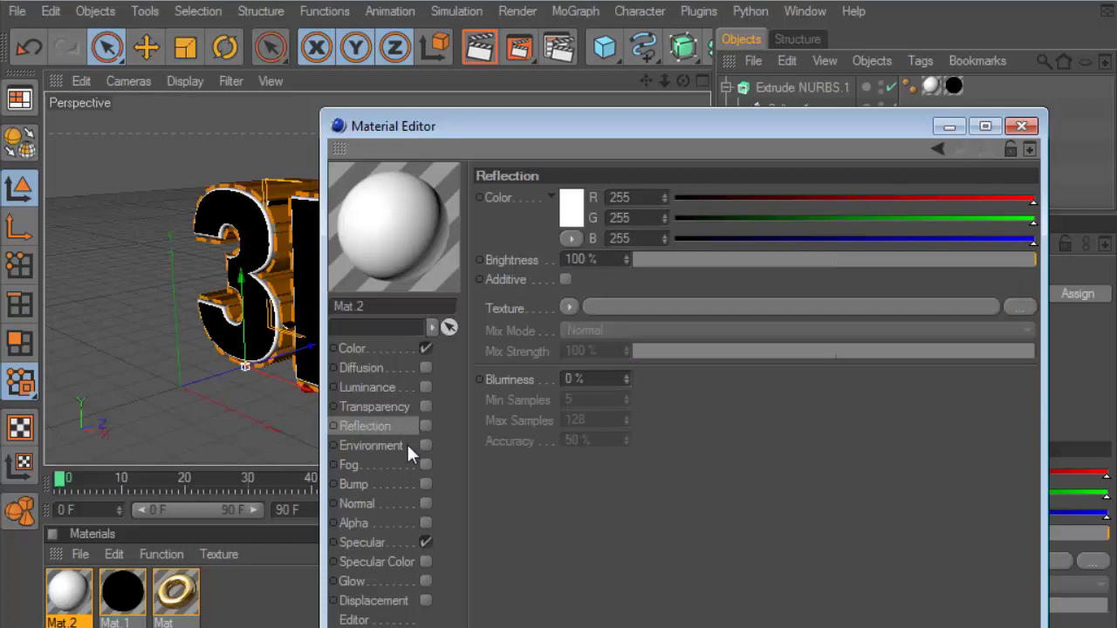
left_click(425, 426)
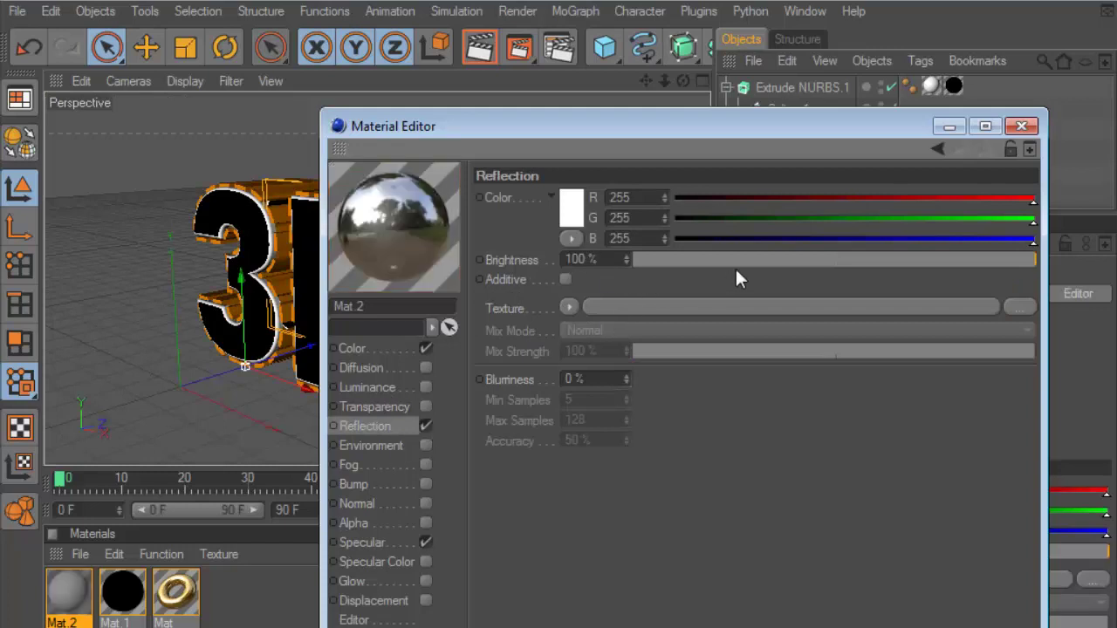
left_click(775, 260)
left_click_drag(774, 260, 894, 265)
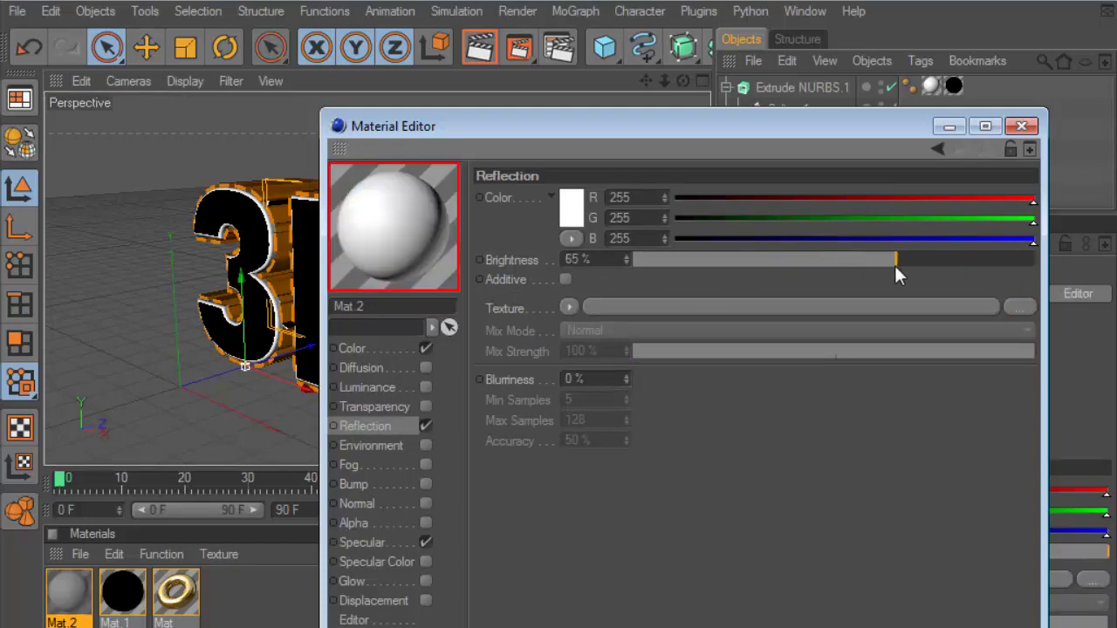
Try Metal specular at 90% height while reviewing reflection and specular colour settings.
left_click(369, 543)
left_click(584, 265)
left_click(590, 302)
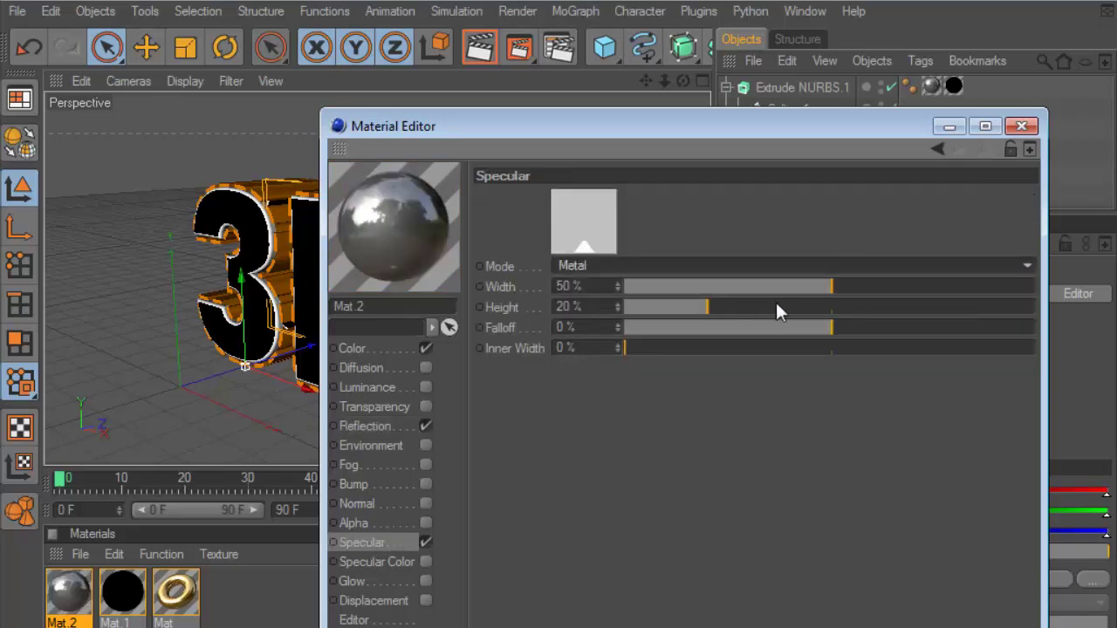
left_click_drag(776, 306, 997, 307)
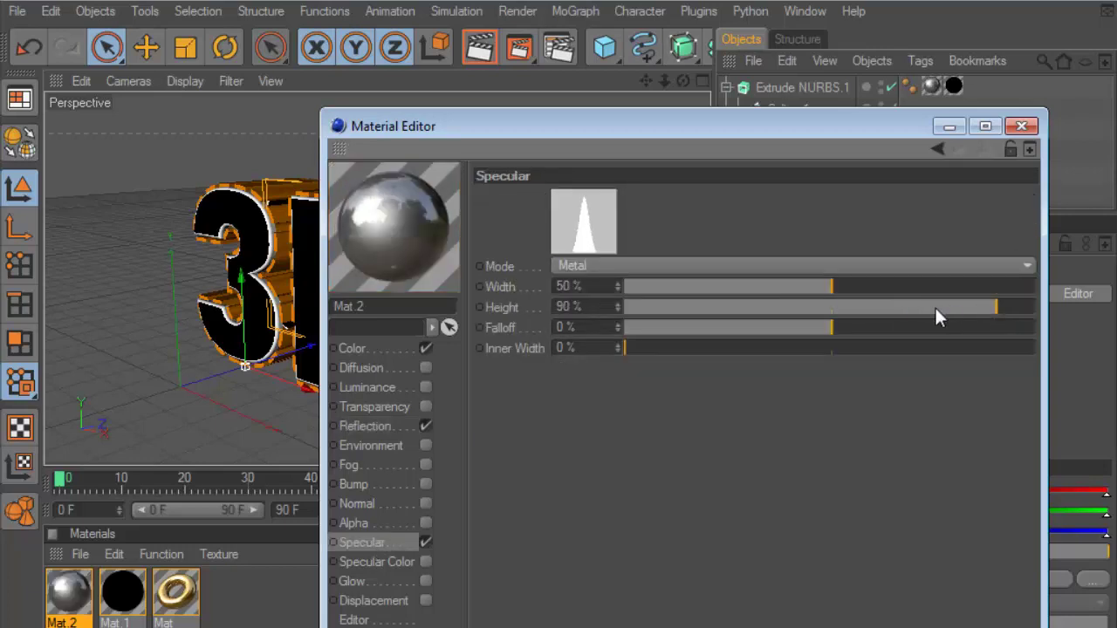
left_click(374, 427)
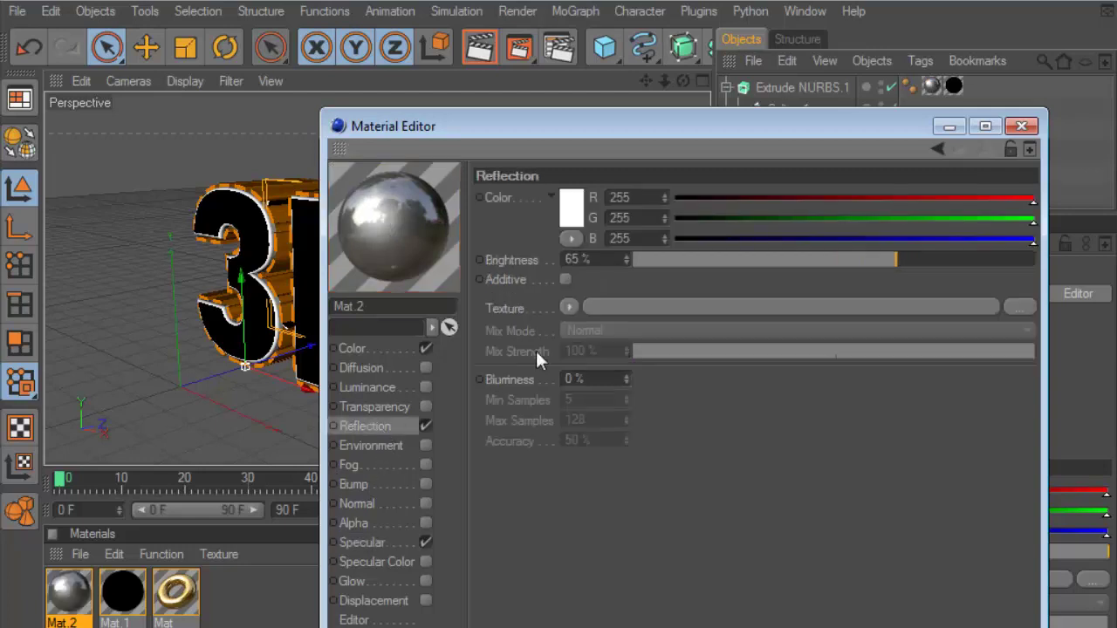
left_click(382, 565)
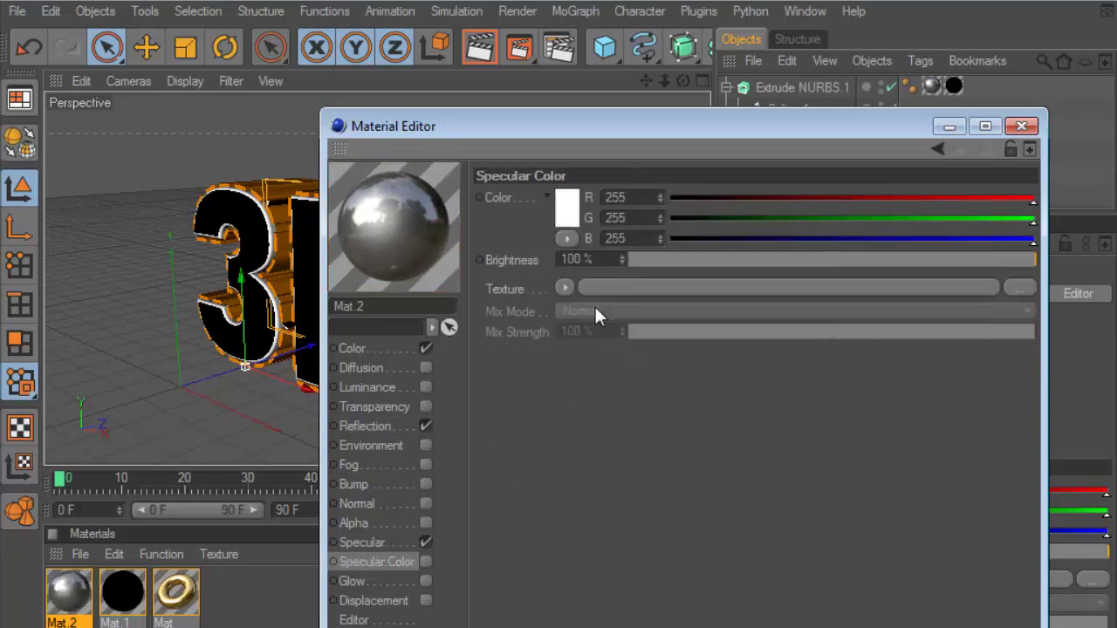
left_click(380, 542)
Set Plastic specular with 35% height and 14% inner width, then render the text.
left_click(581, 267)
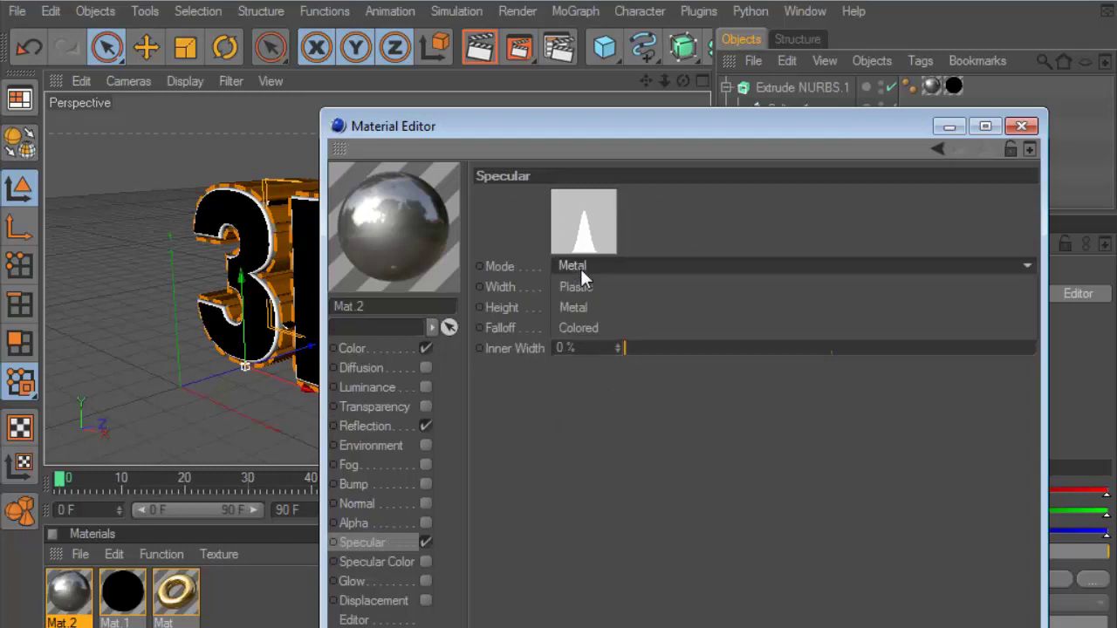
left_click(587, 283)
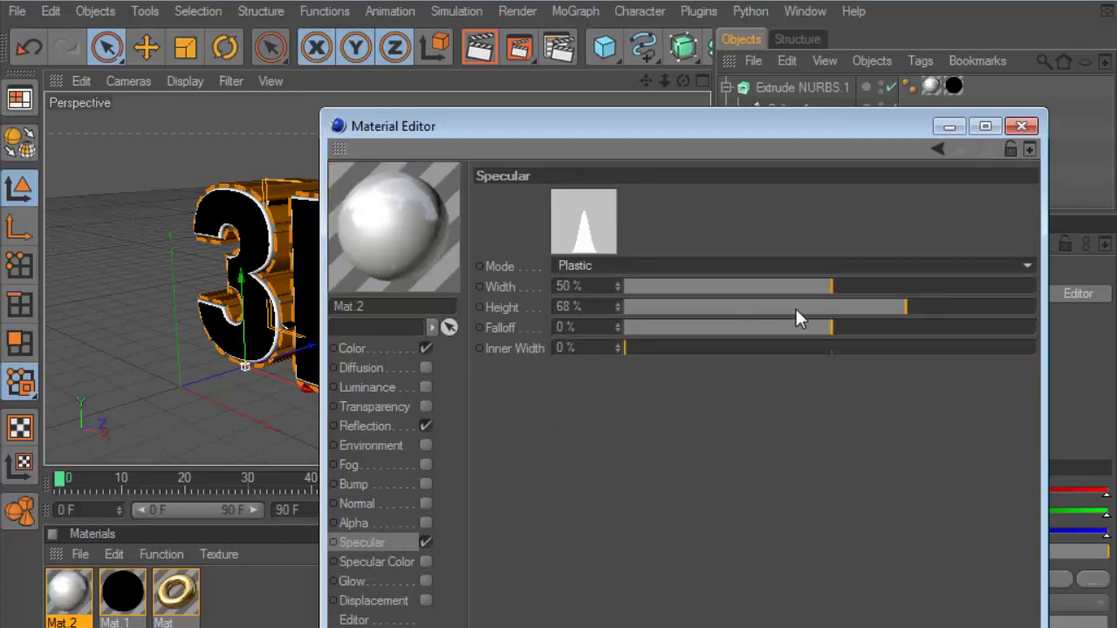
left_click_drag(857, 307, 847, 307)
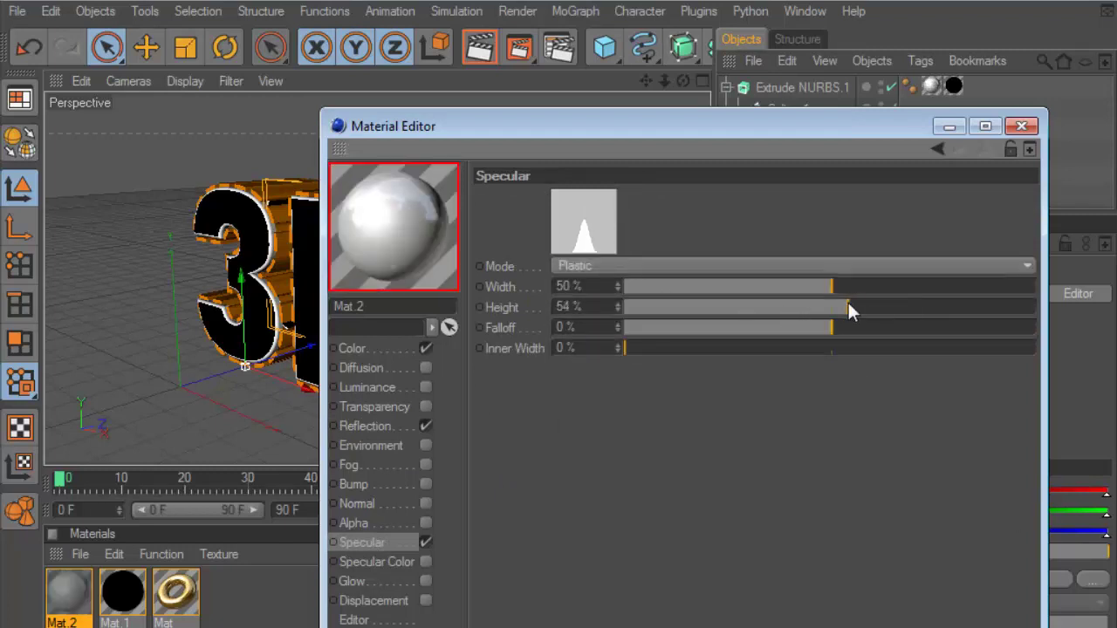
left_click_drag(668, 348, 682, 347)
left_click_drag(802, 305, 770, 305)
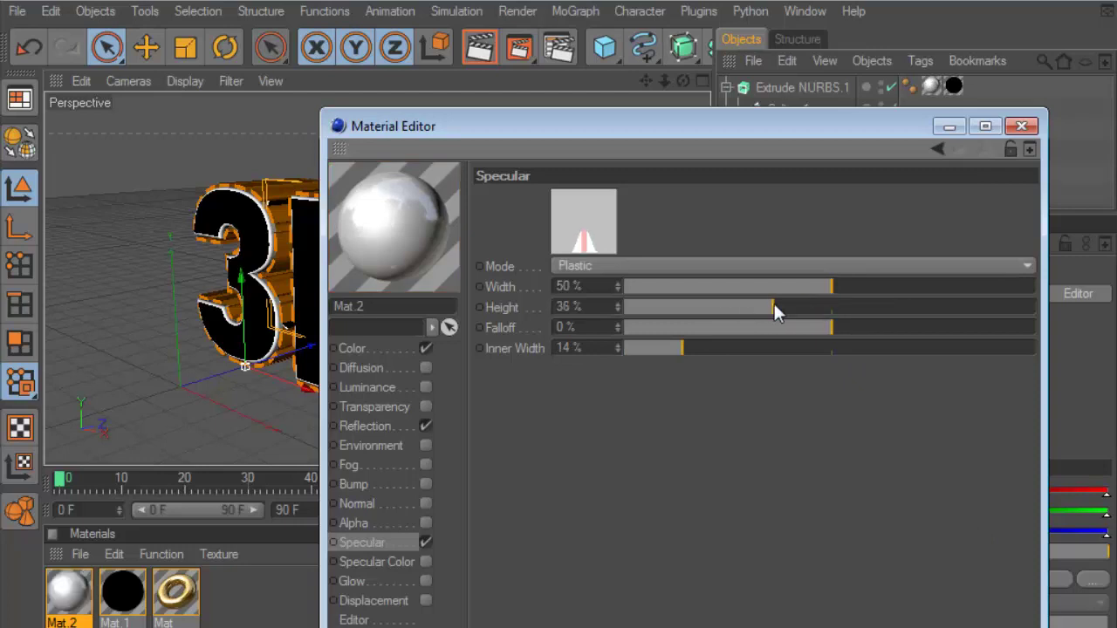
left_click(1021, 126)
left_click(473, 52)
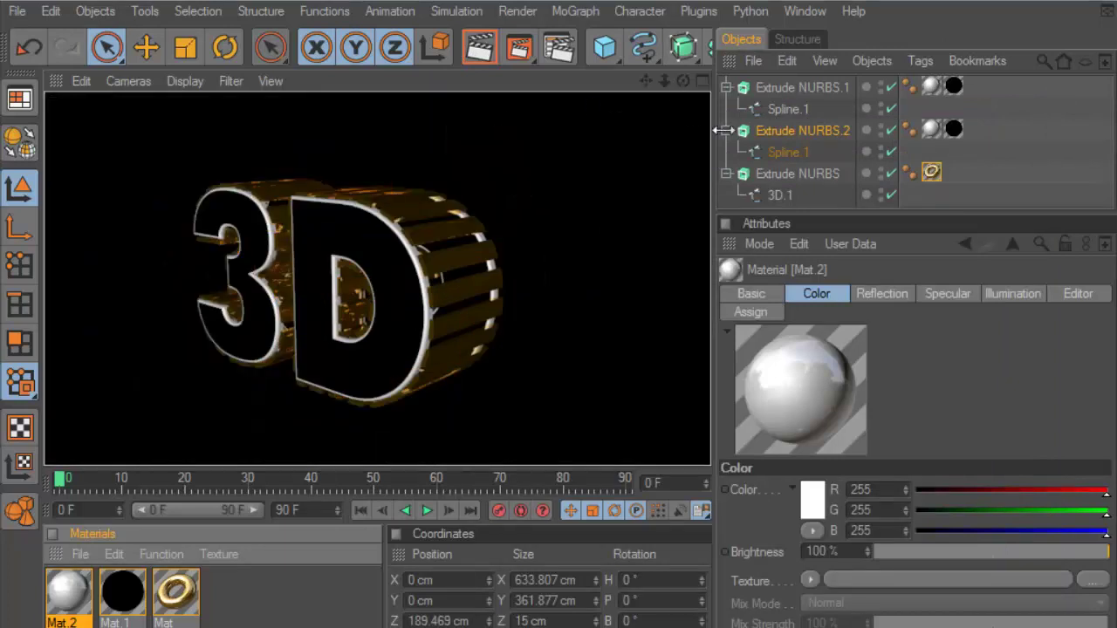
Add a Sky object with a Compositing tag set not Seen by Camera.
left_click_drag(724, 130, 793, 130)
scroll(94, 45, "down", 2)
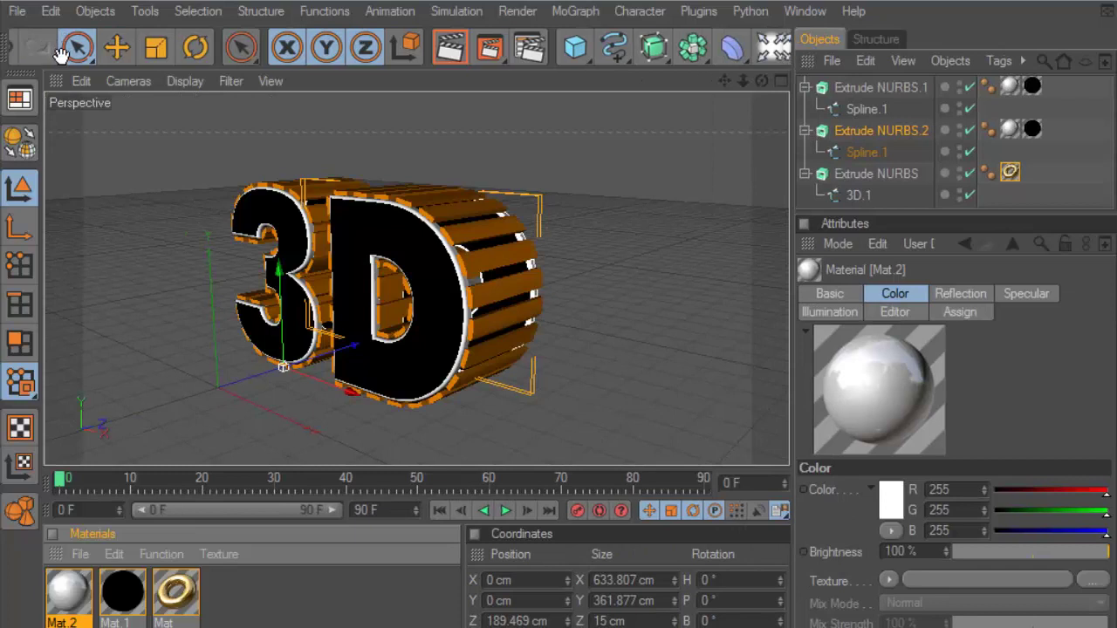
left_click(723, 46)
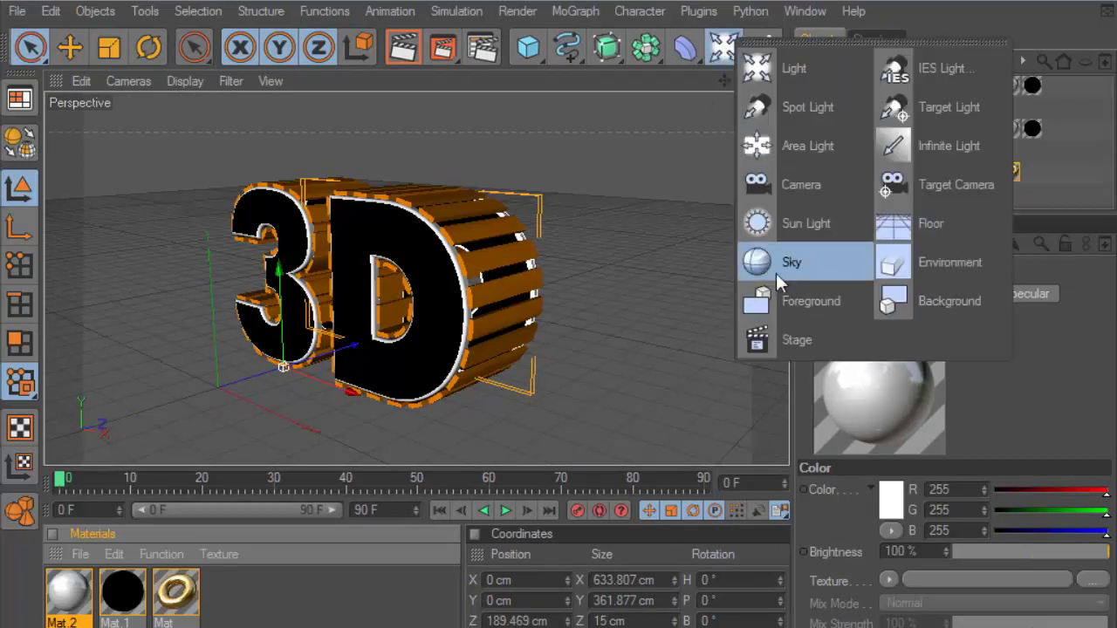
left_click(789, 262)
right_click(843, 87)
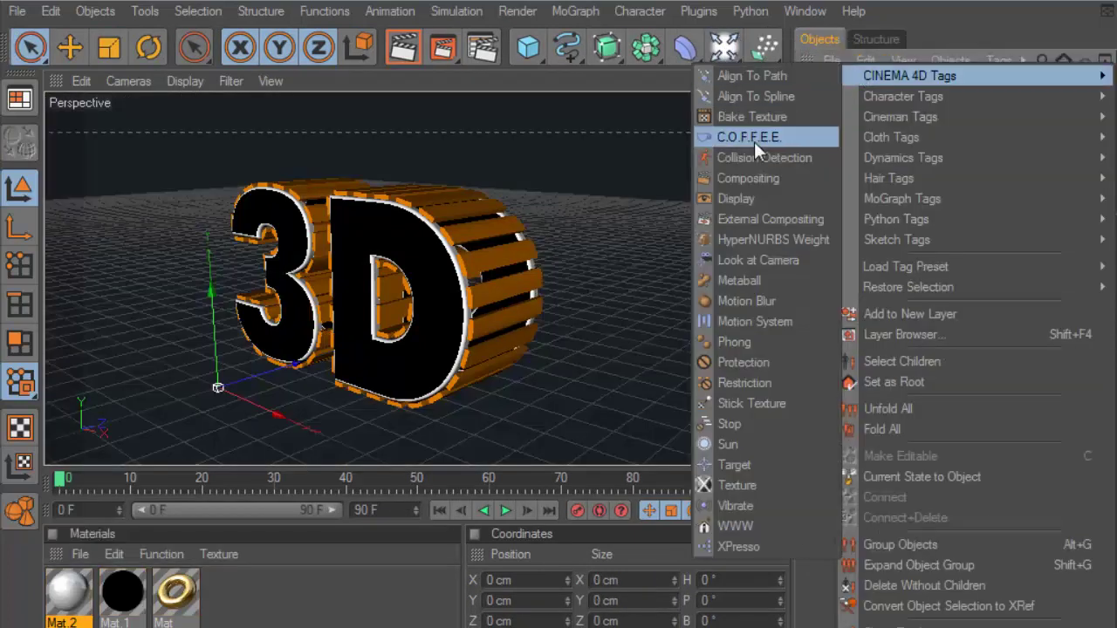
left_click(751, 177)
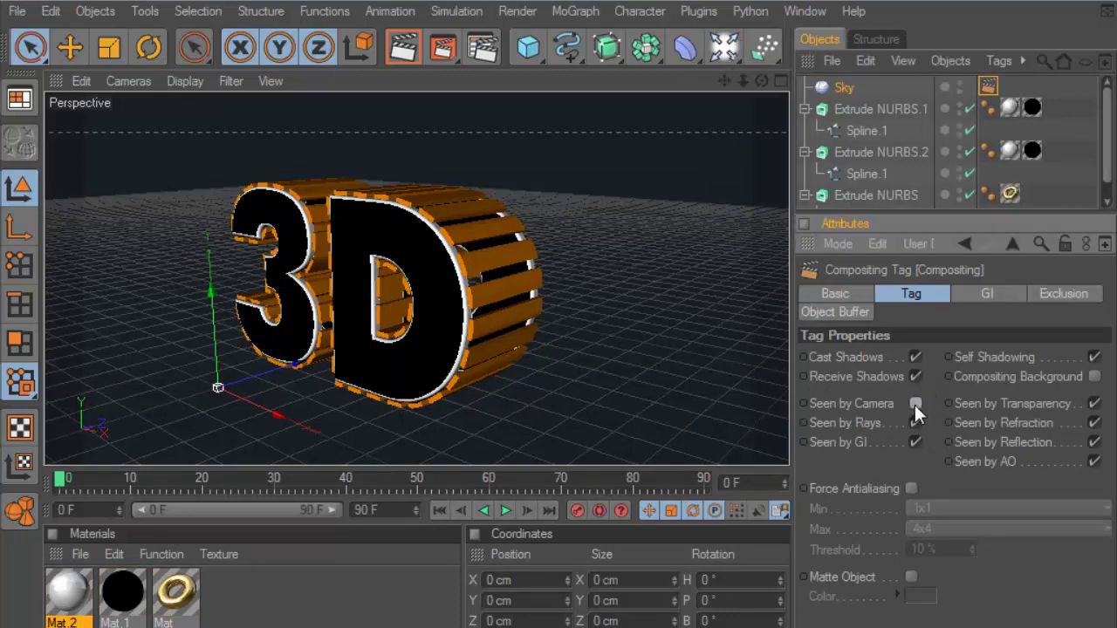
left_click(914, 405)
Create Mat.3 with Color and Specular off and only Luminance on.
left_click(80, 555)
left_click(127, 301)
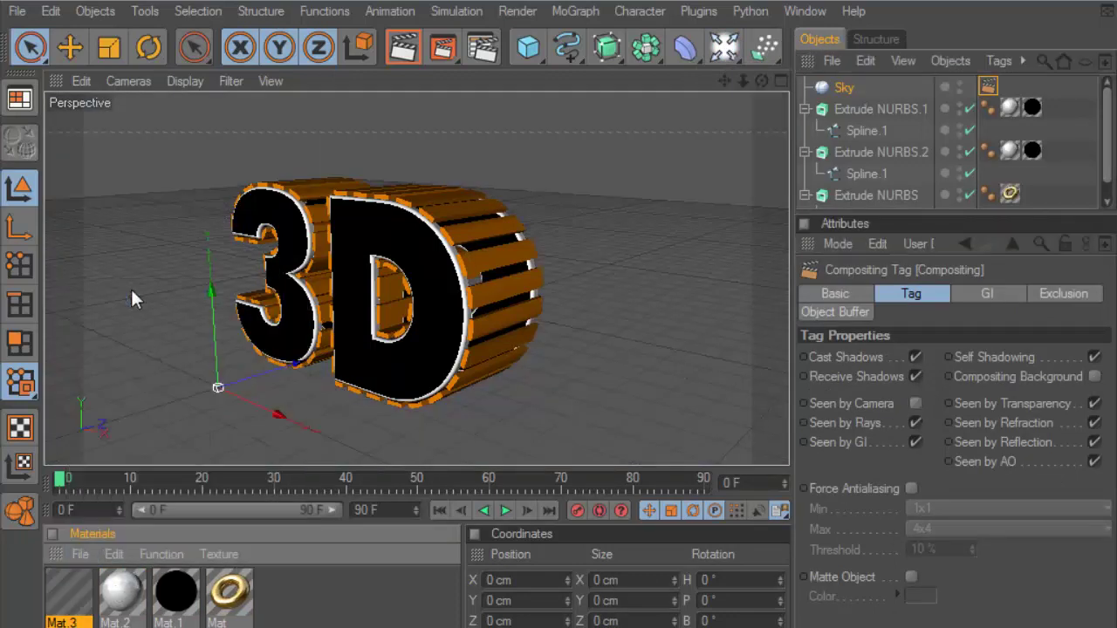
double_click(71, 582)
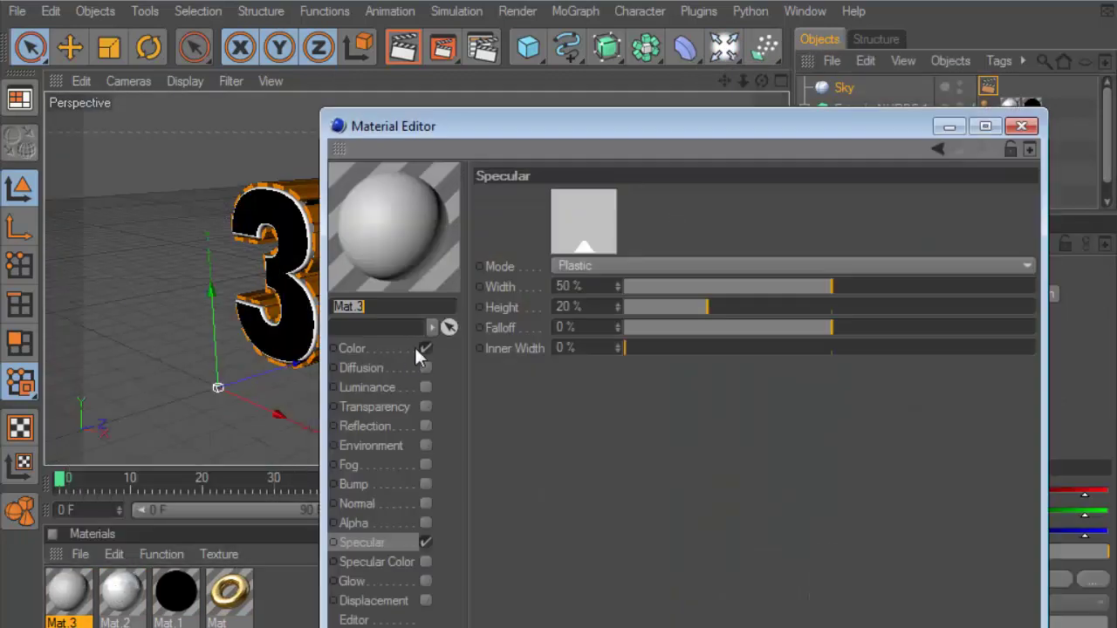
left_click(424, 348)
left_click(425, 542)
left_click(424, 386)
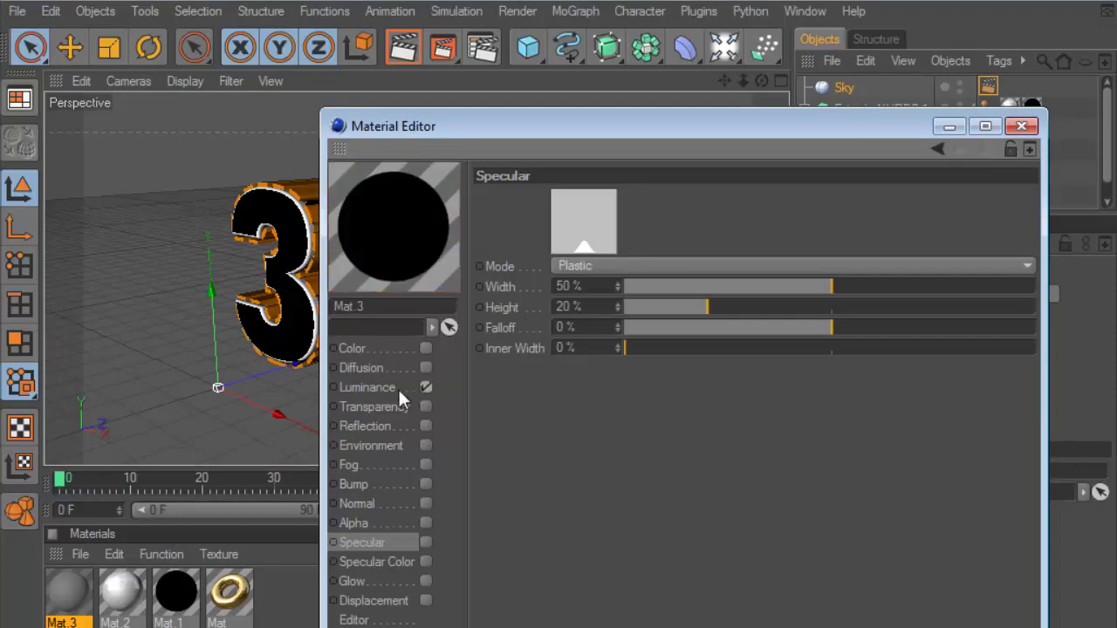
Load HDR 10.hdr as luminance texture with 5% blur offset and apply Mat.3 to the Sky.
left_click(371, 388)
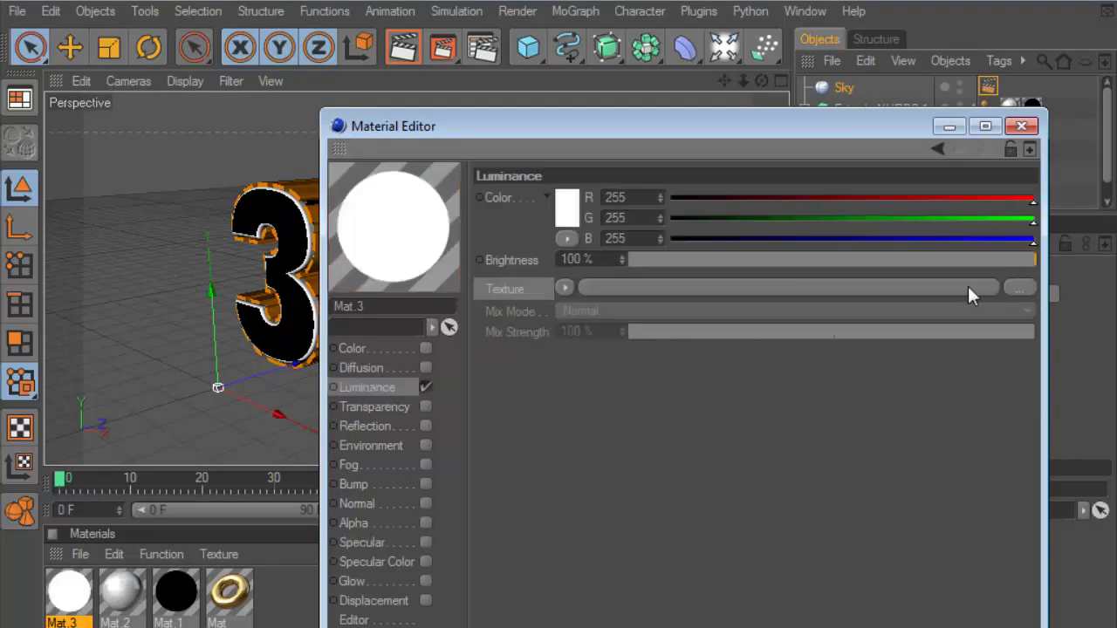
left_click(1015, 289)
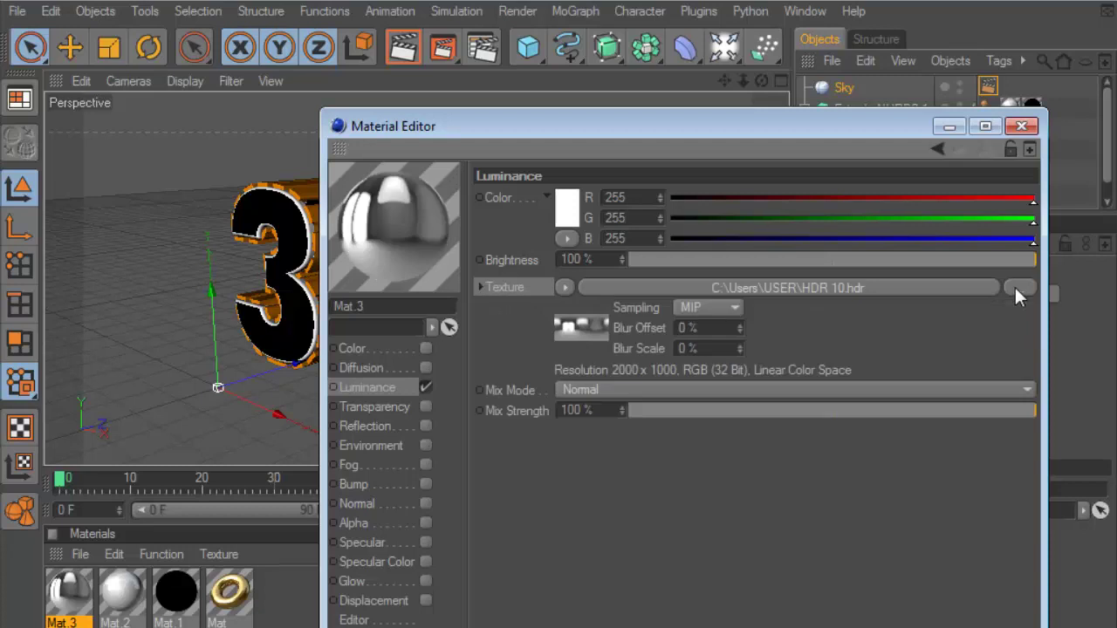
left_click(739, 323)
left_click(739, 323)
left_click(739, 323)
left_click(739, 323)
left_click(739, 323)
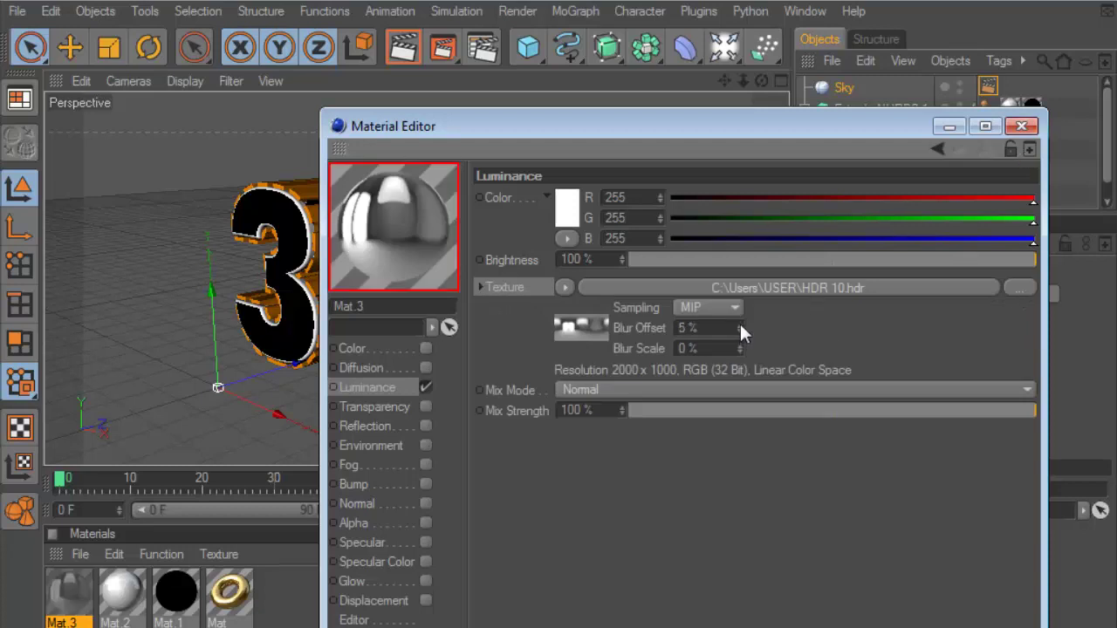
left_click(1020, 127)
left_click_drag(59, 600, 833, 91)
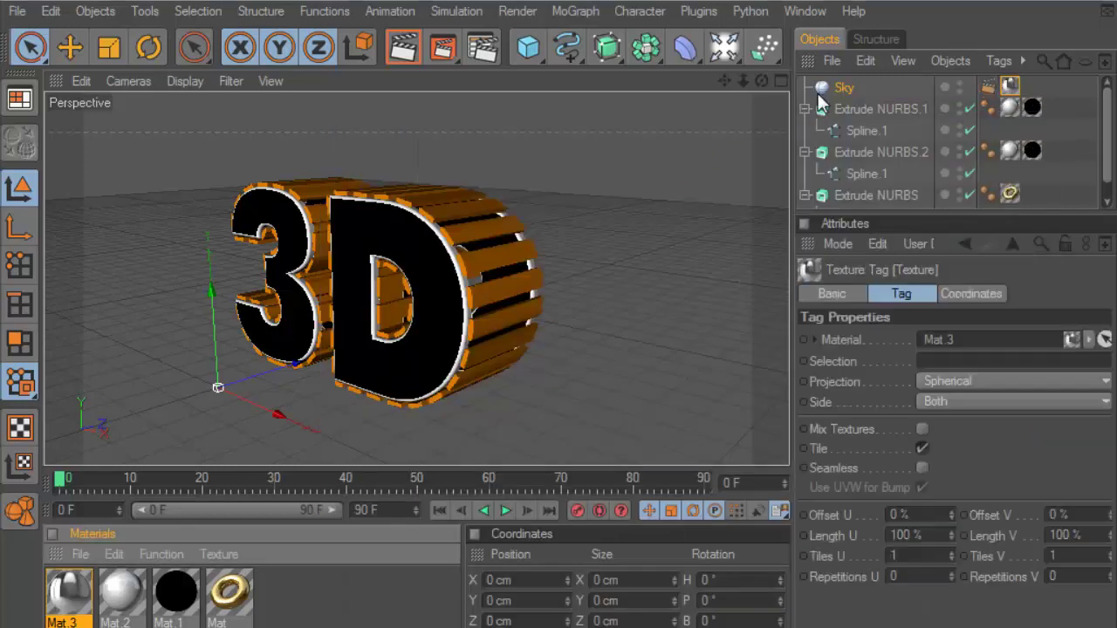
Set the Sky's Mat.3 tag to Cubic projection, render, and open Render Settings.
left_click(1009, 88)
left_click(961, 381)
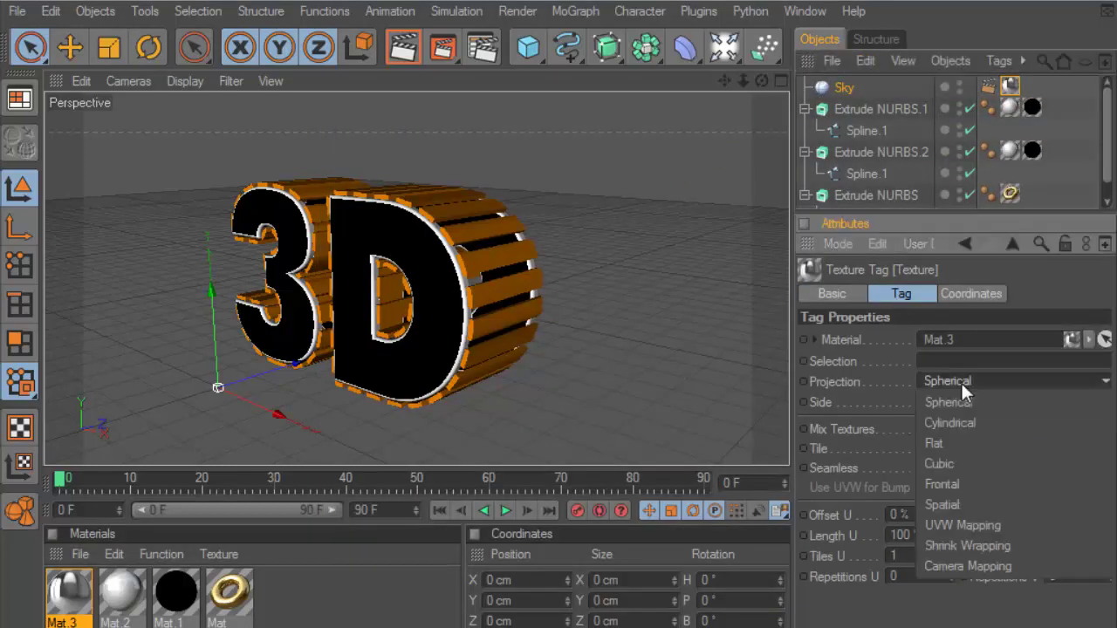
left_click(927, 452)
left_click(397, 49)
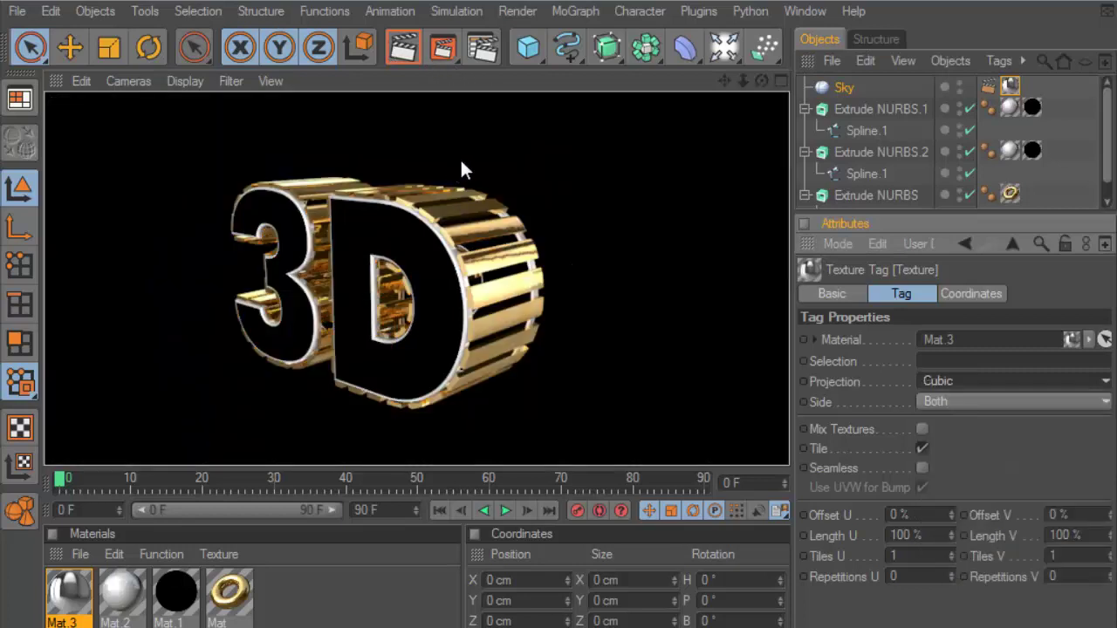
left_click(484, 55)
Save renders as PNG with alpha channel to Desktop file '3D', then close Render Settings.
left_click(210, 77)
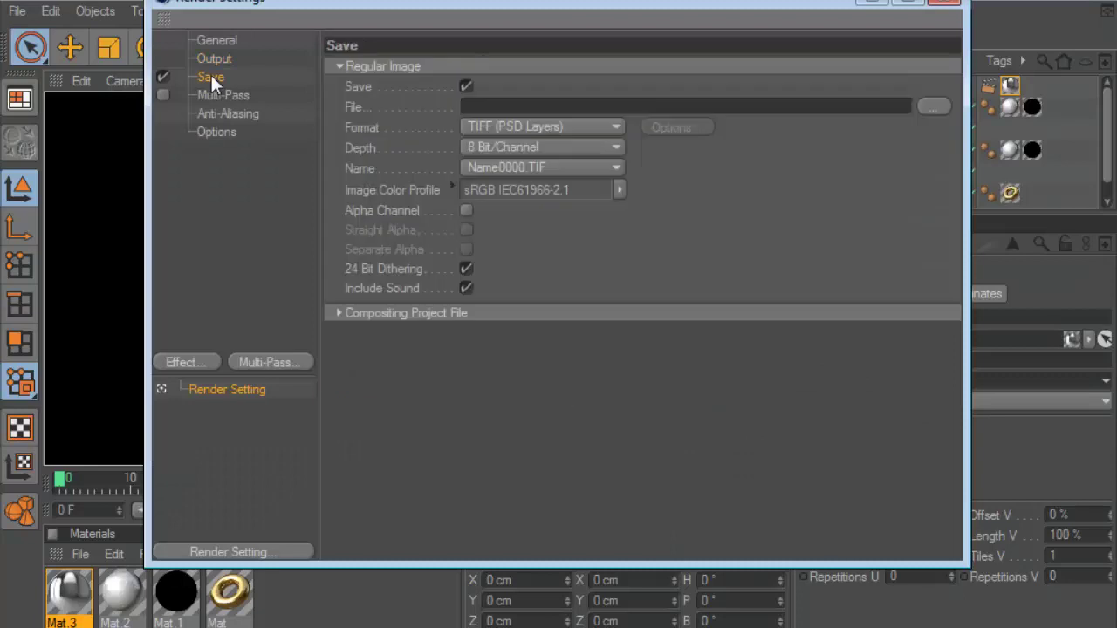
left_click(501, 133)
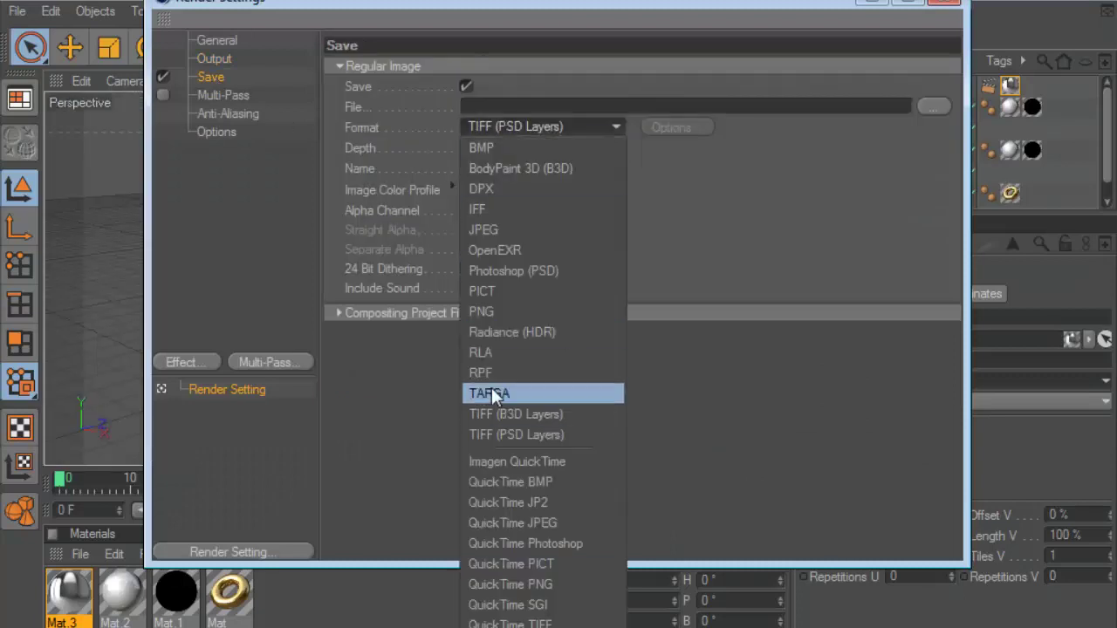
left_click(509, 315)
left_click(466, 211)
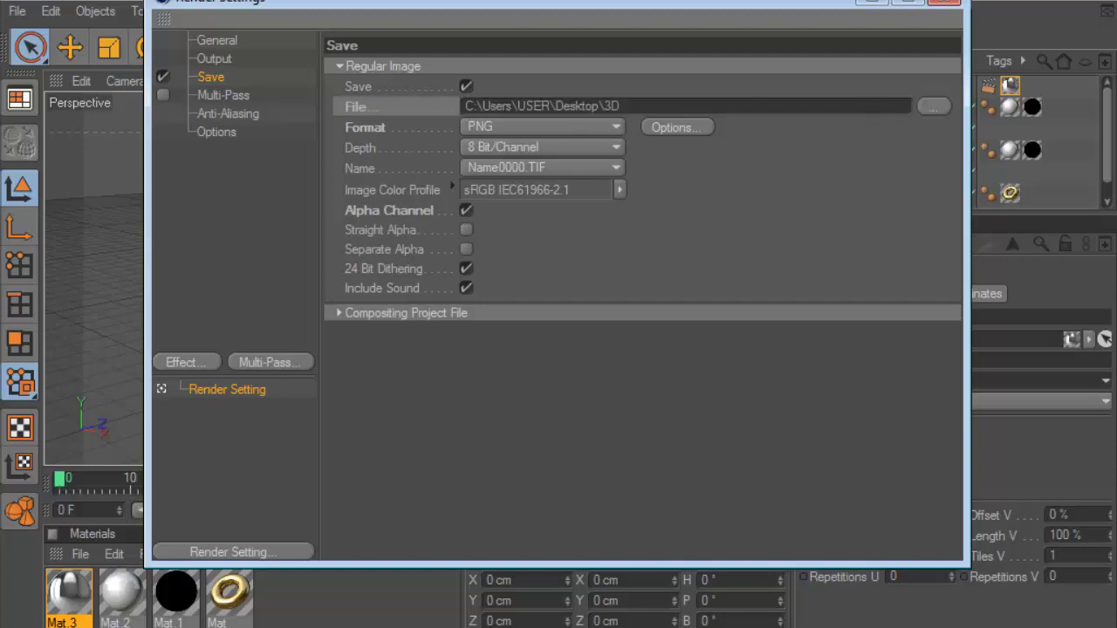
left_click(951, 4)
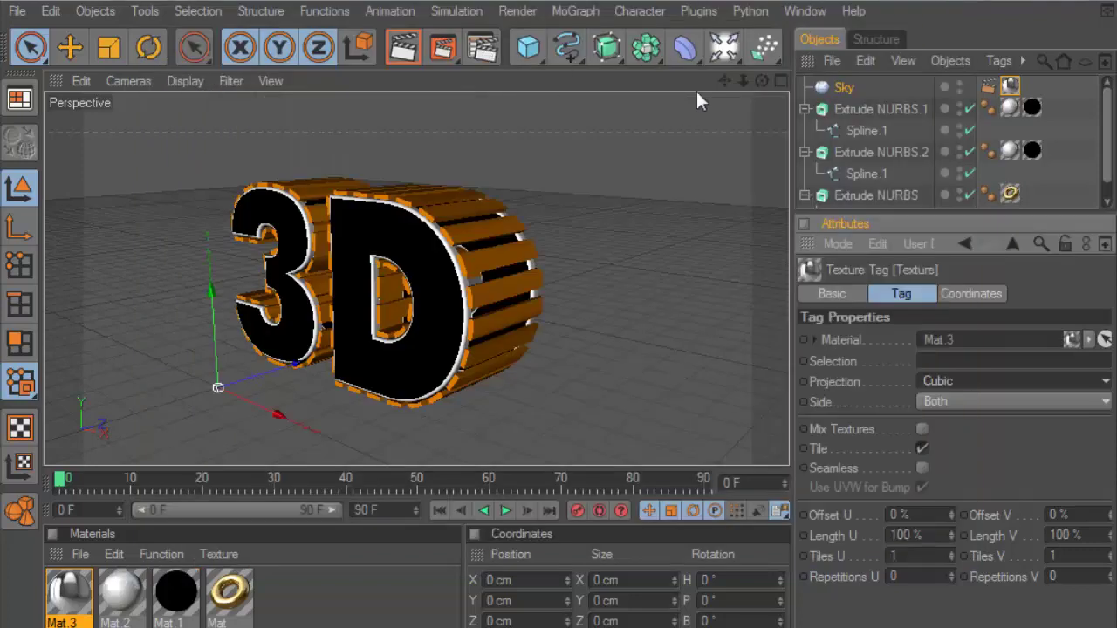
Render a preview, then select Extrude NURBS.2 and Extrude NURBS.1 together.
left_click(406, 54)
left_click(881, 195)
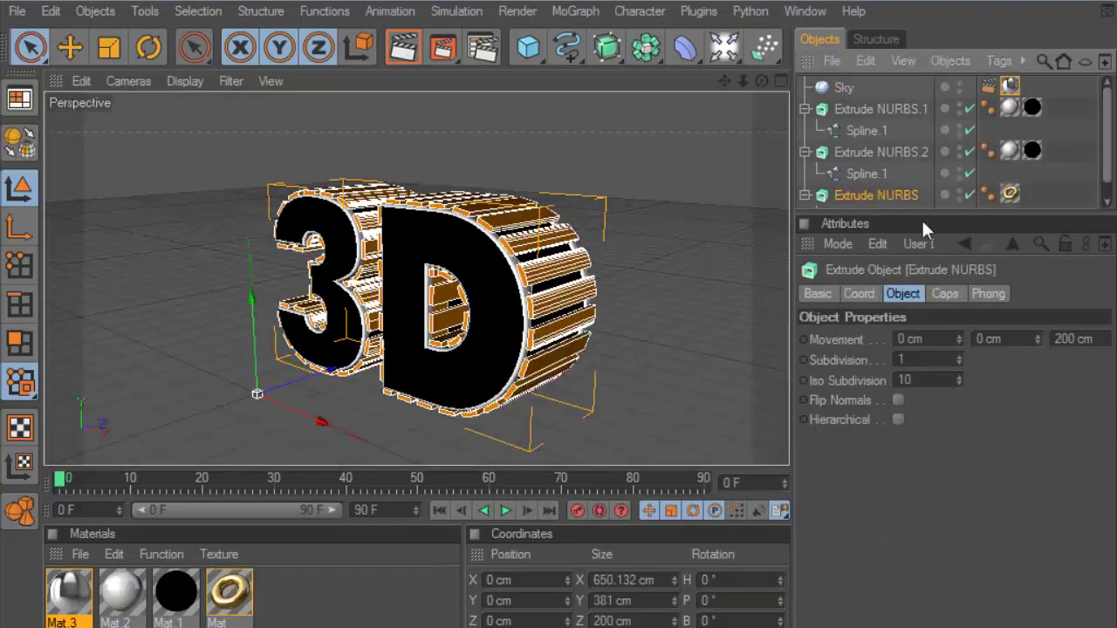
left_click_drag(923, 217, 925, 288)
left_click(877, 152)
left_click(868, 104, "ctrl")
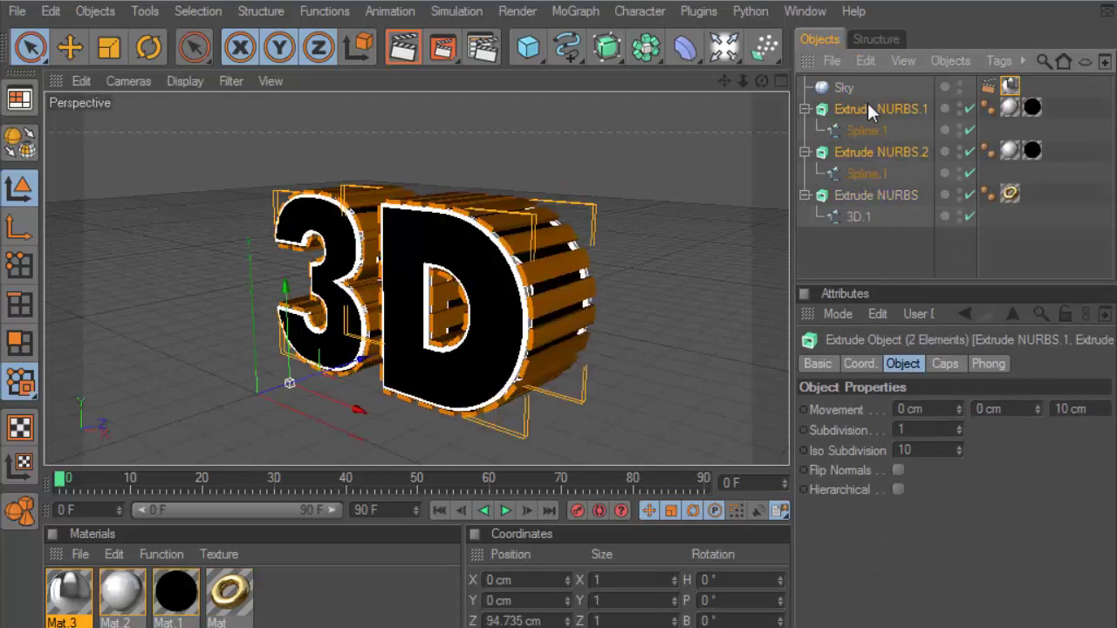
Give both an End Fillet Cap with 5 steps, keeping the Convex fillet type.
left_click(951, 363)
left_click(951, 470)
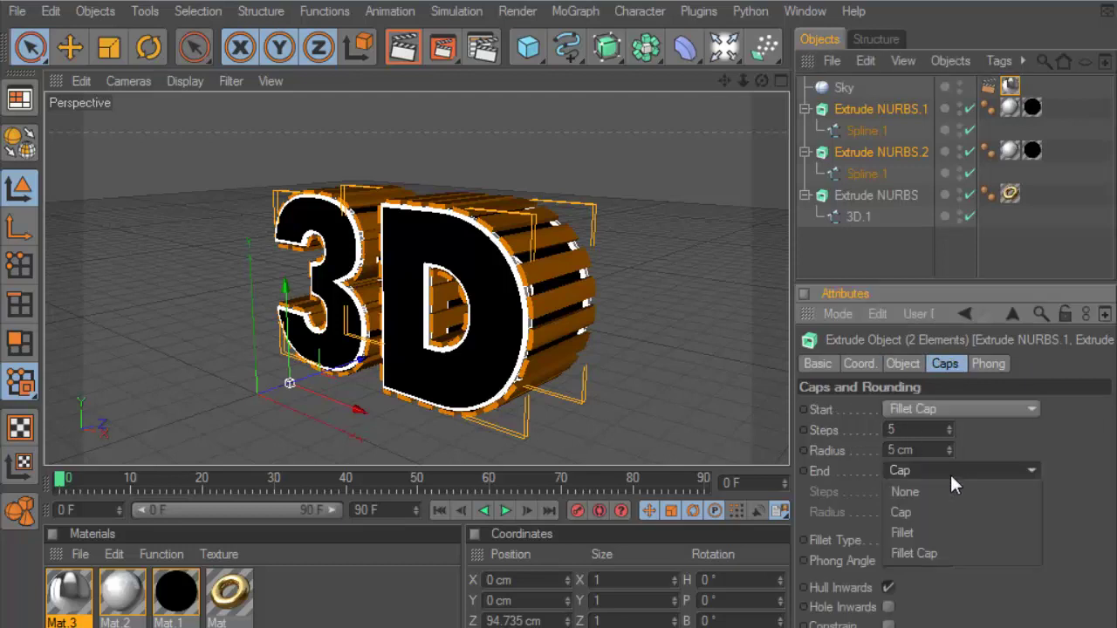
left_click(935, 550)
left_click(949, 487)
left_click(950, 488)
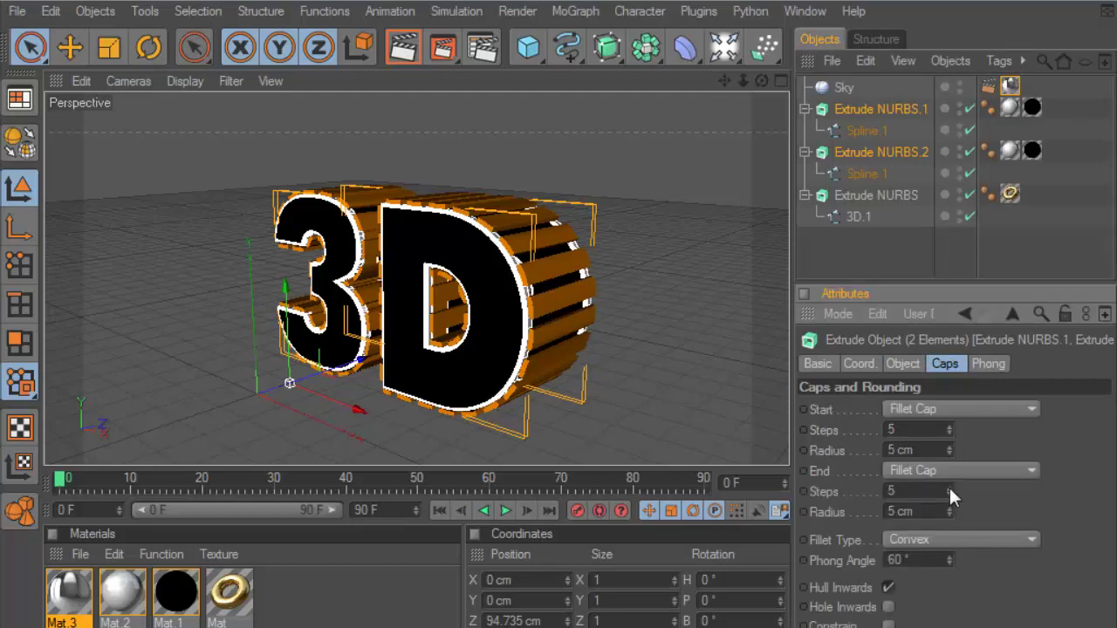
left_click(960, 539)
left_click(916, 627)
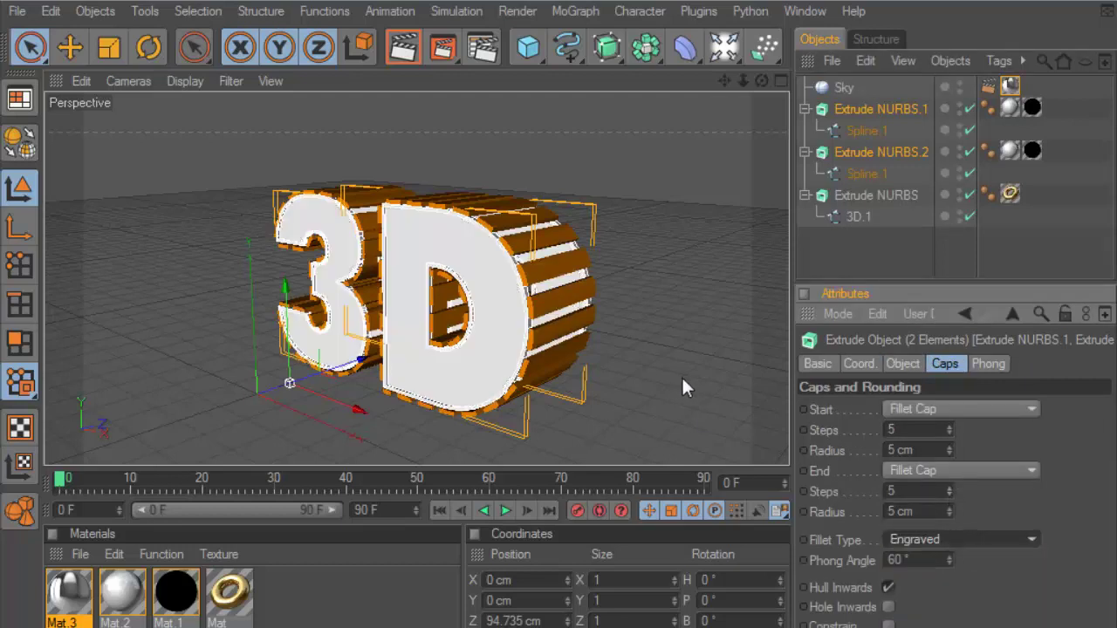
left_click(52, 13)
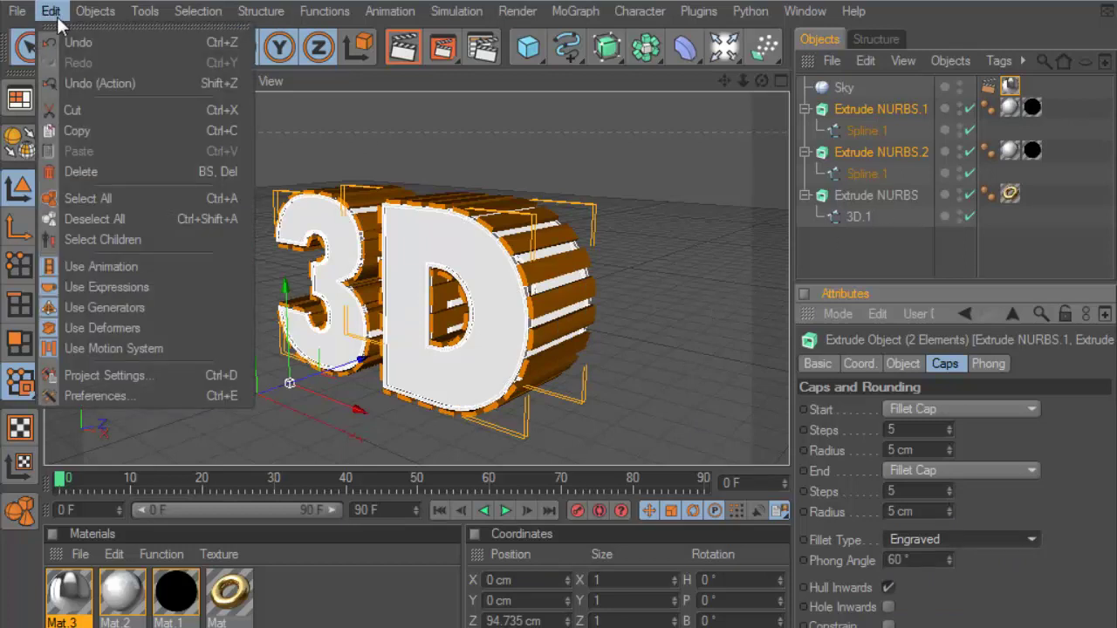
left_click(69, 38)
Render the rounded text and show the Render Settings effects list.
left_click(418, 50)
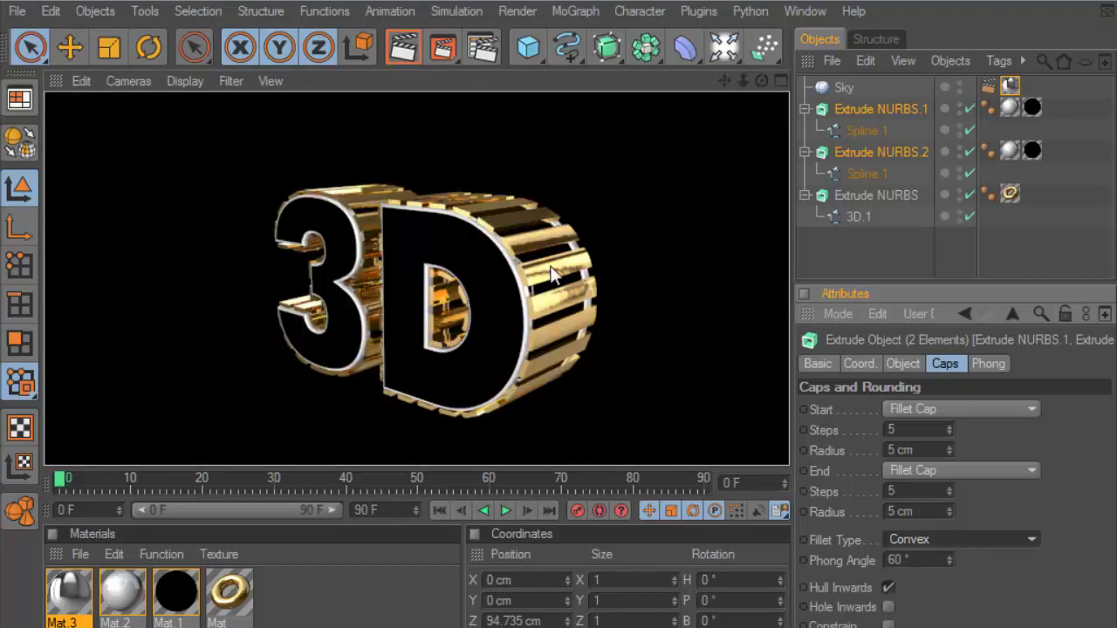
left_click(483, 47)
left_click(181, 361)
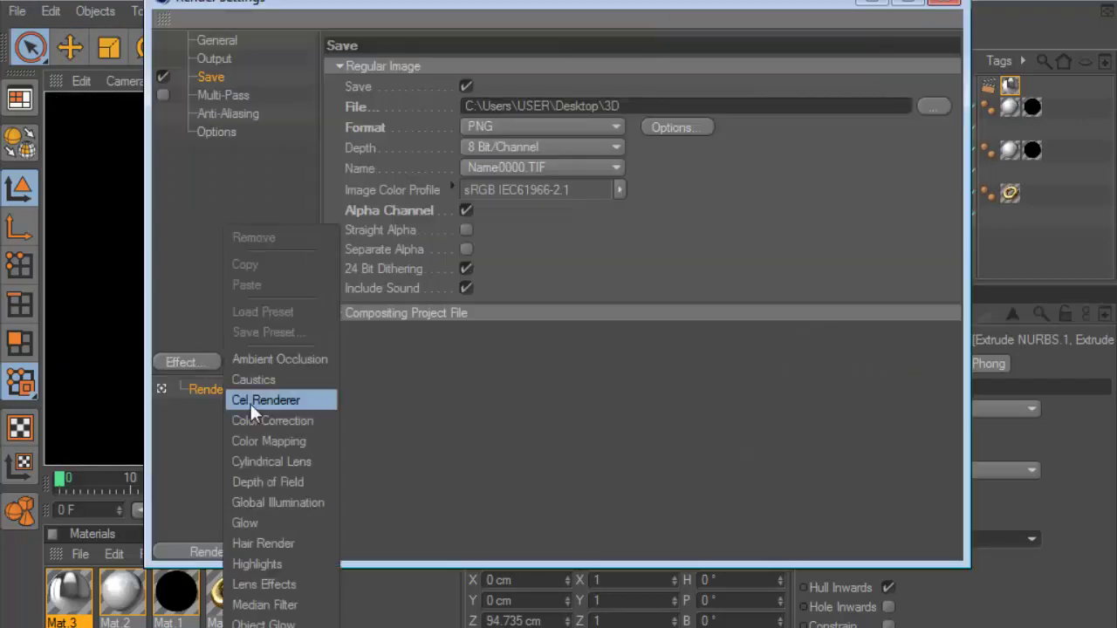
Add Ambient Occlusion and Global Illumination render effects.
left_click(279, 359)
left_click(192, 357)
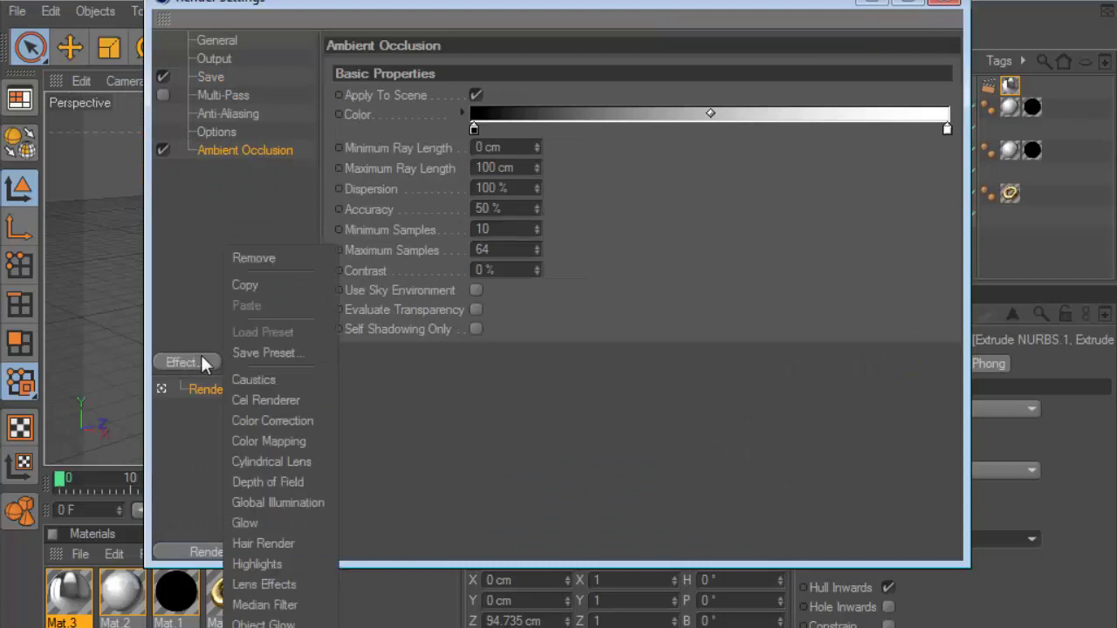
left_click(293, 503)
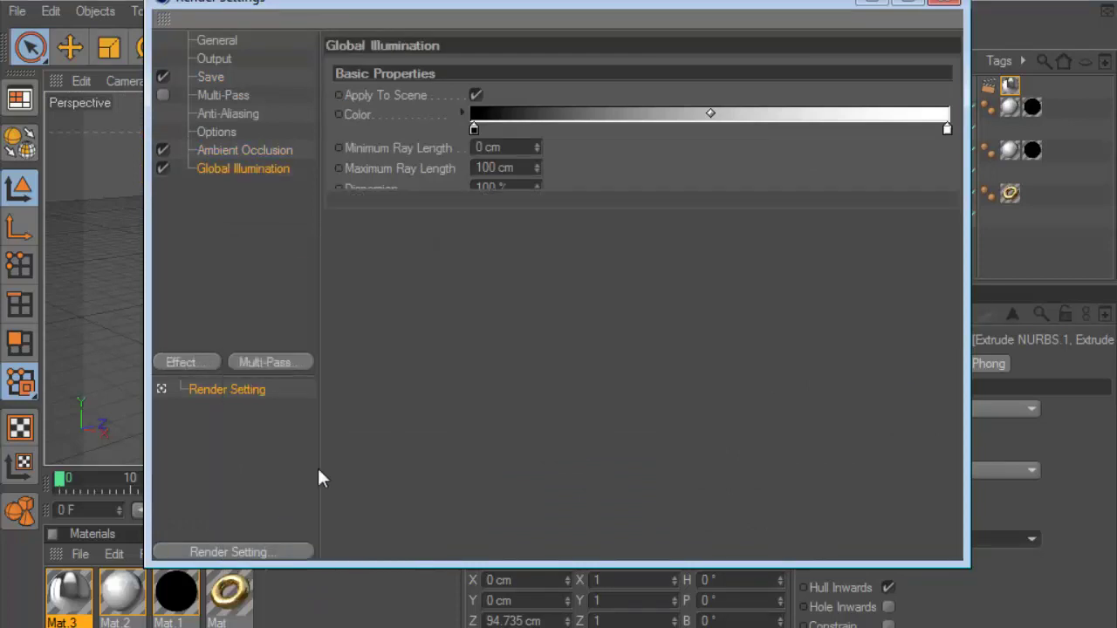
Set Global Illumination's Irradiance Cache Stochastic Samples and Record Density to Low.
left_click(222, 151)
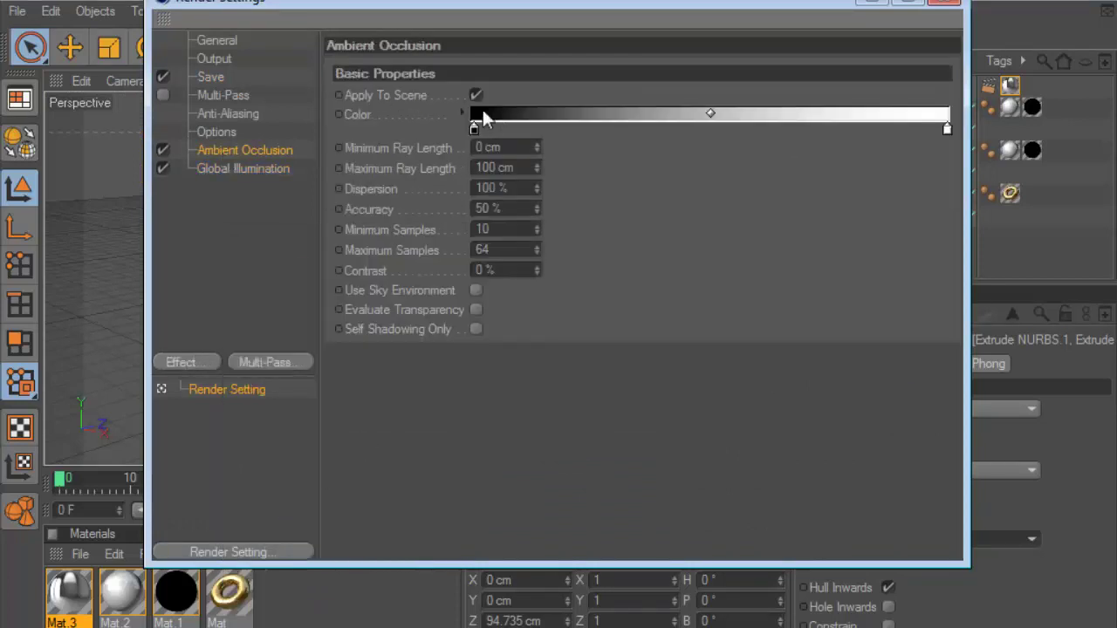
left_click(259, 171)
left_click(607, 72)
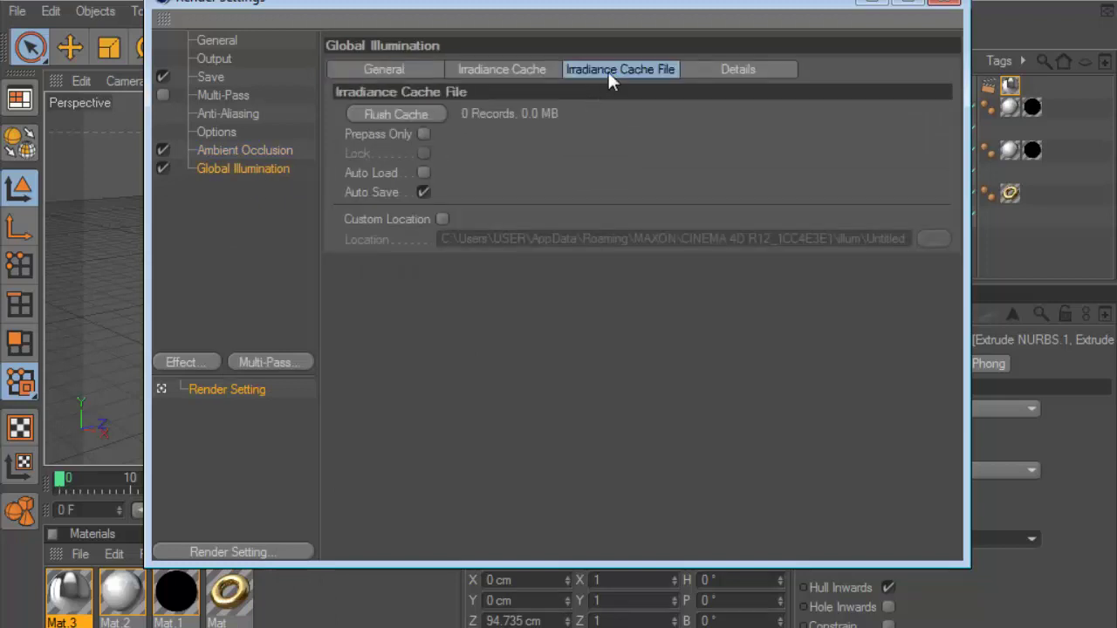
left_click(518, 73)
left_click(519, 114)
left_click(512, 172)
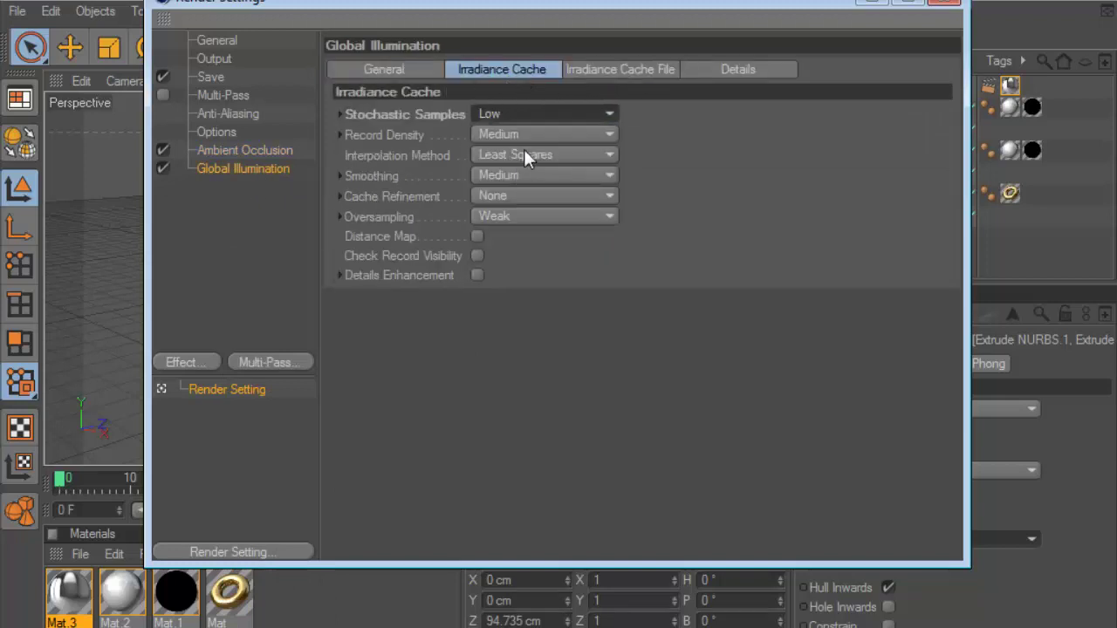
left_click(523, 138)
left_click(517, 196)
Close render settings, enlarge the viewport, reframe the '3D' text, and render a preview.
left_click(943, 1)
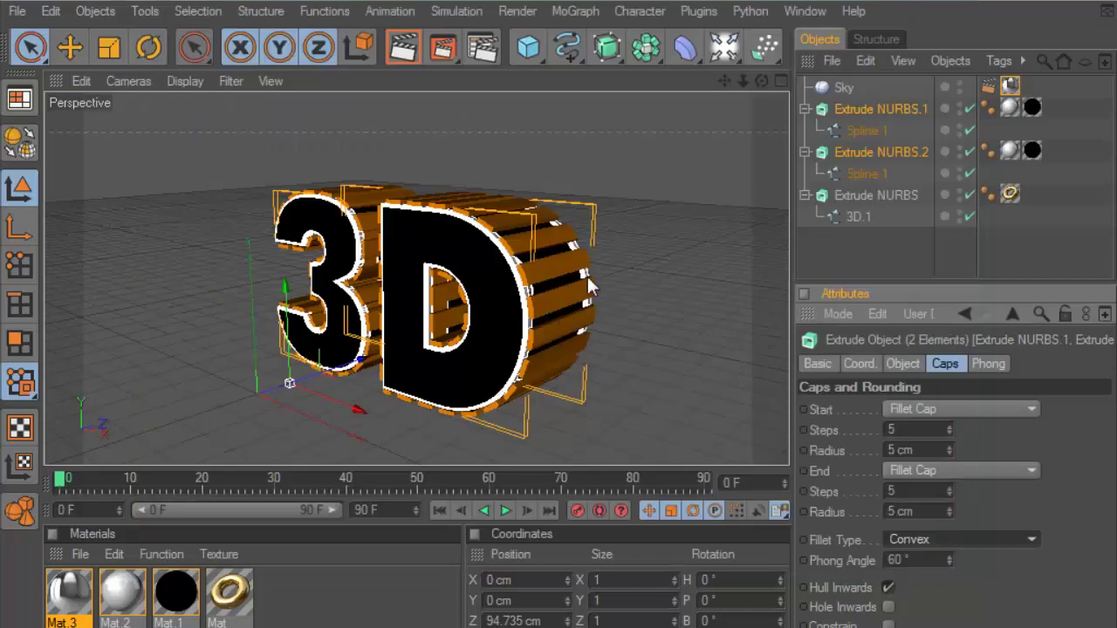
left_click_drag(573, 480, 573, 559)
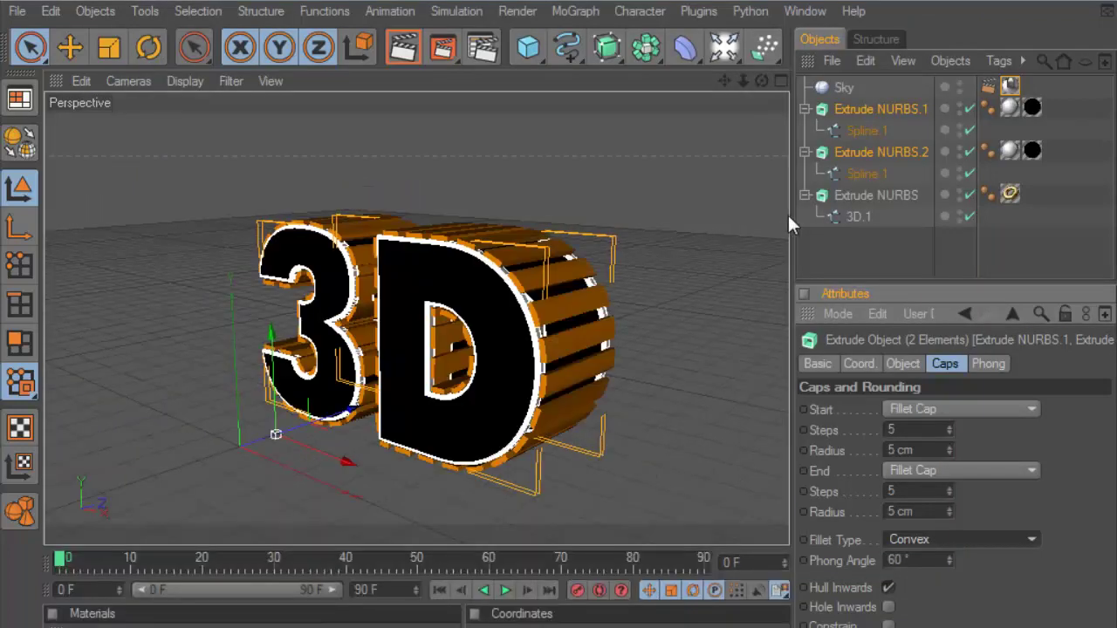
left_click_drag(789, 213, 909, 213)
scroll(643, 264, "up", 1)
scroll(698, 227, "up", 1)
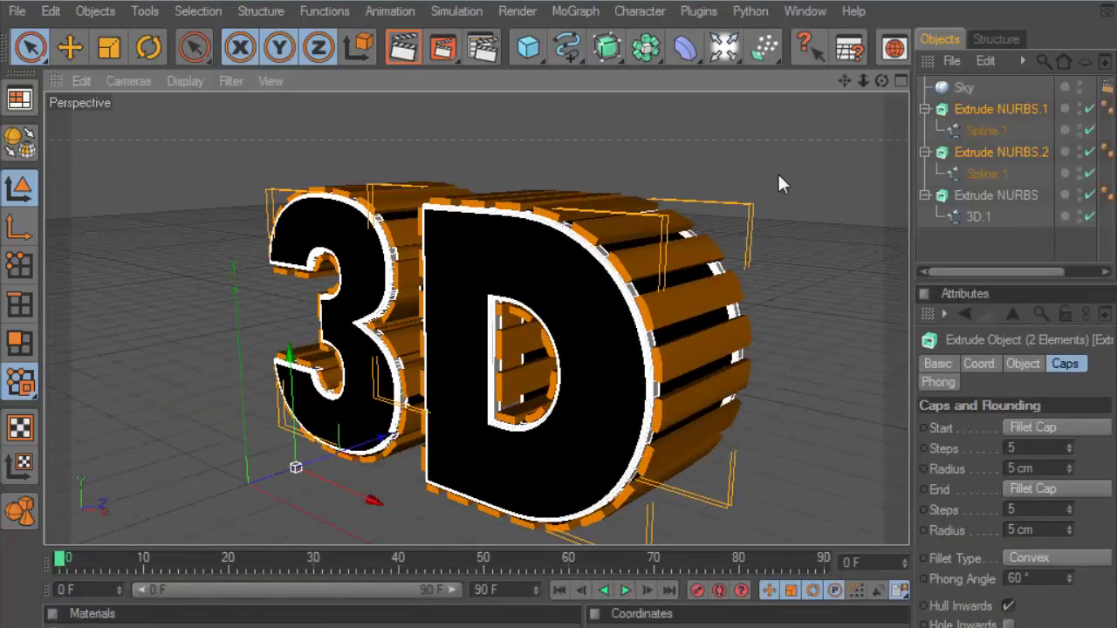
left_click_drag(841, 81, 840, 86)
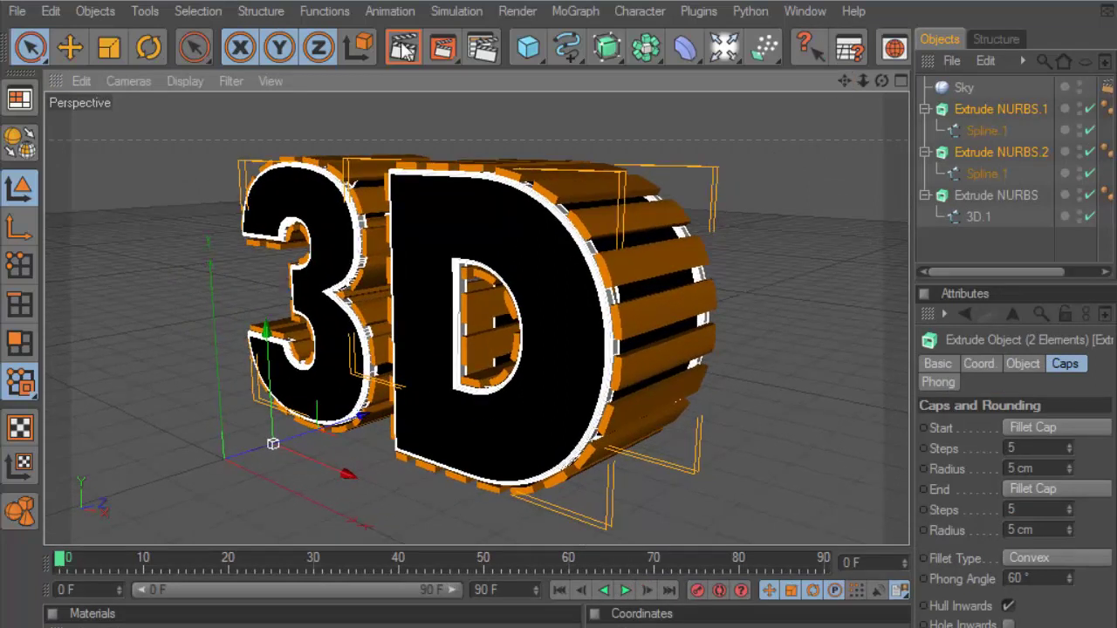
left_click(402, 48)
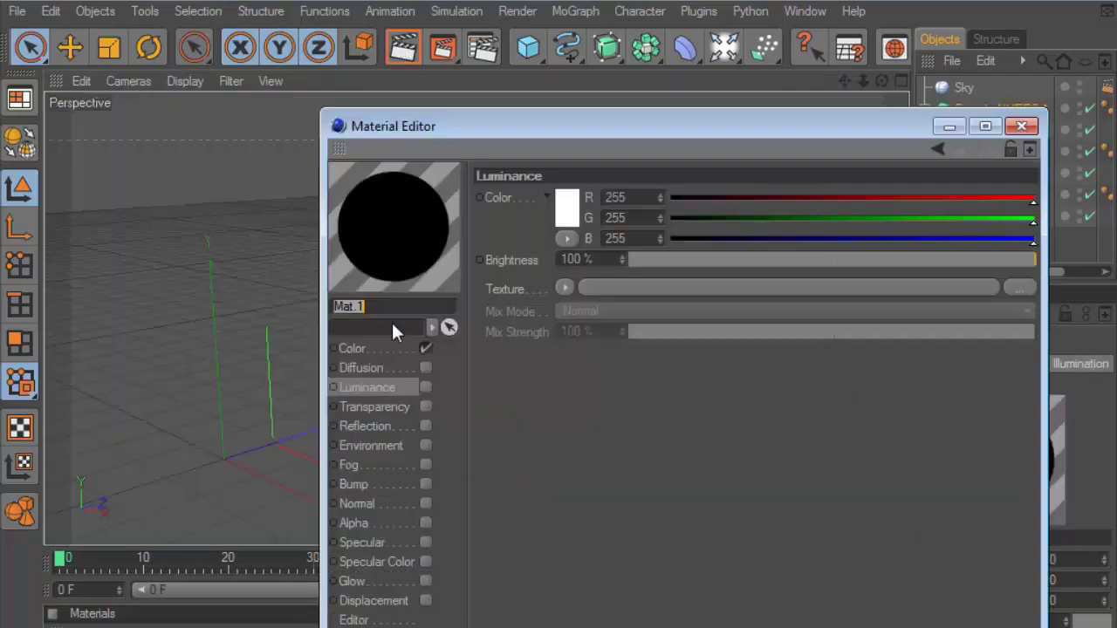
Make Mat.1's face colour dark orange-brown (R30 G14 B0), then render a preview.
left_click(361, 345)
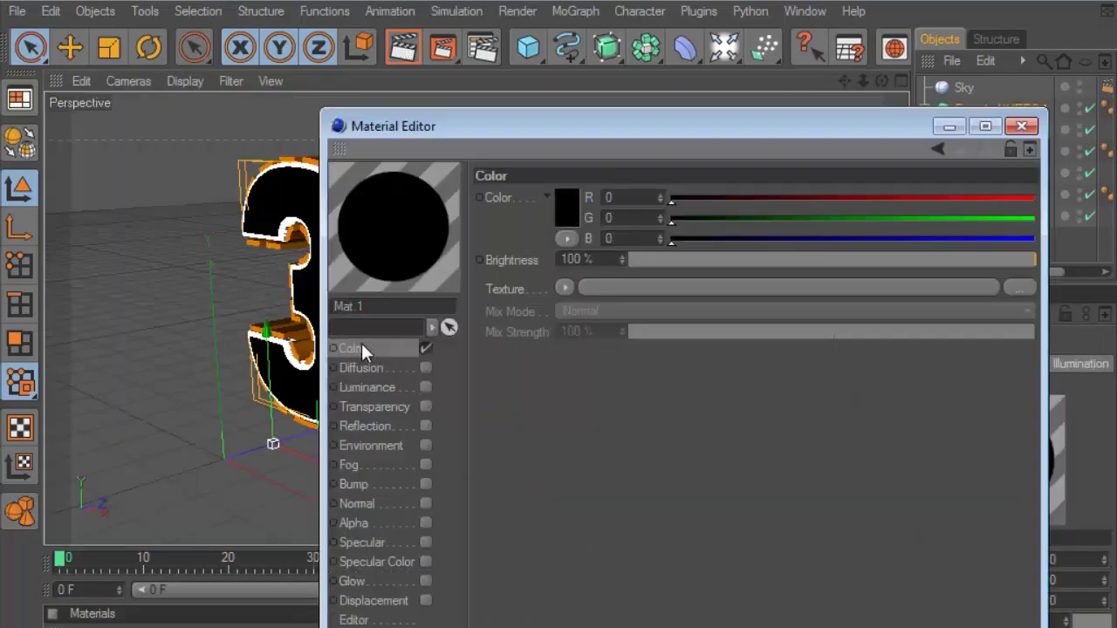
left_click(565, 206)
left_click(539, 111)
left_click_drag(565, 175, 600, 212)
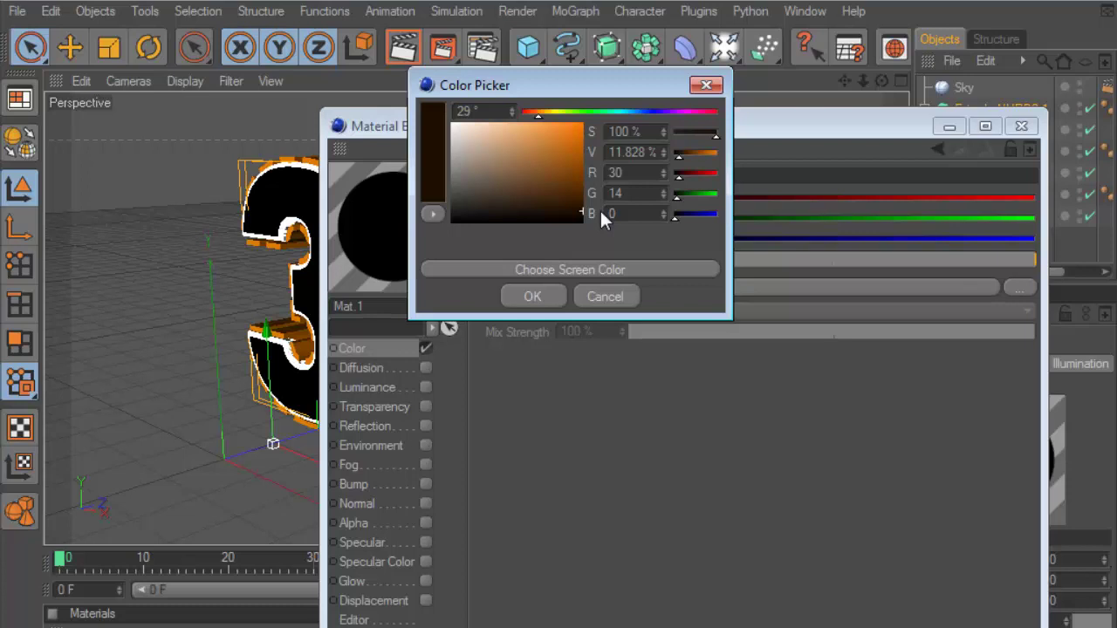
left_click(532, 297)
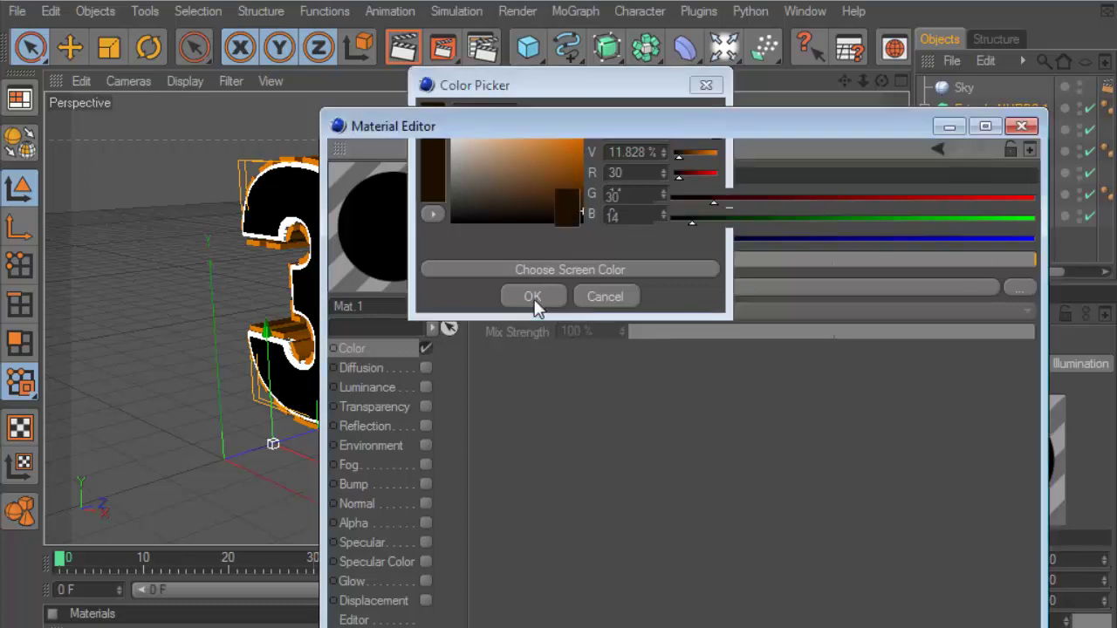
left_click(1021, 126)
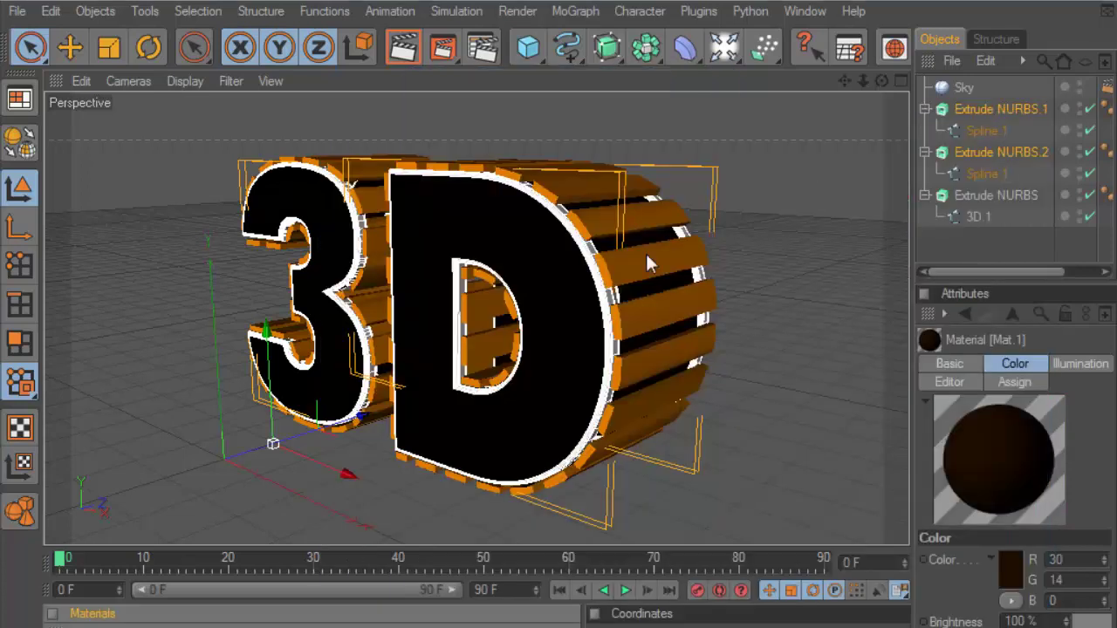
left_click(404, 50)
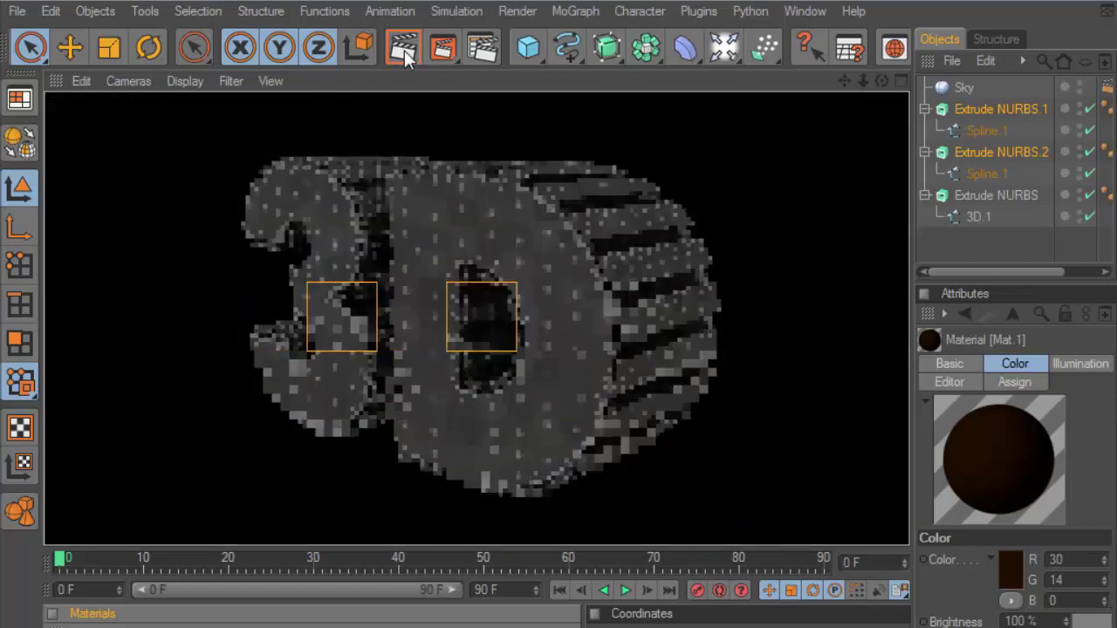